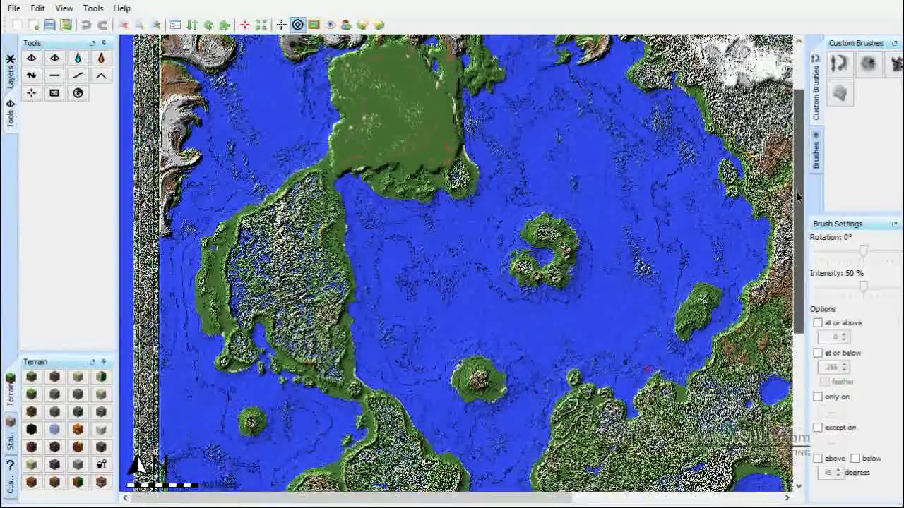
Look over the existing world map, covering its northern coast, central islands, and southern and eastern continents.
{"action": "left_click_drag", "start_coordinate": [798, 198], "coordinate": [801, 152]}
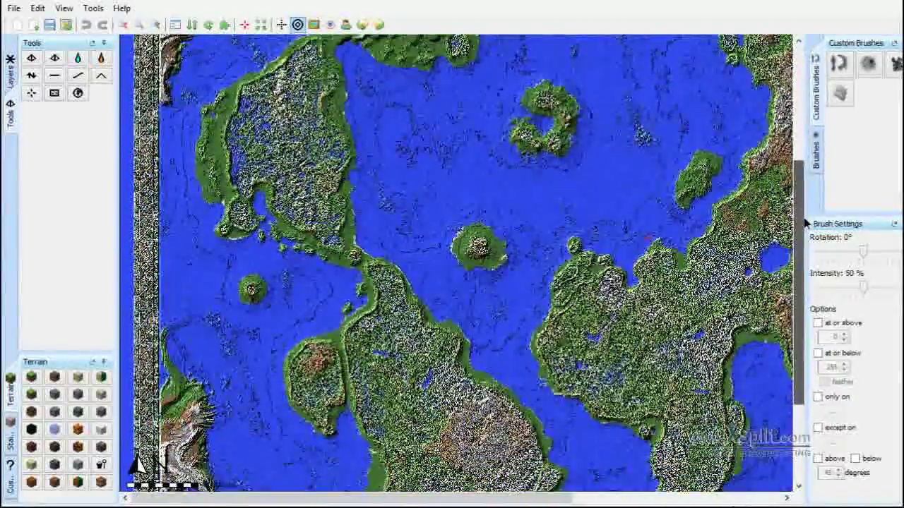
{"action": "left_click_drag", "start_coordinate": [803, 222], "coordinate": [804, 152]}
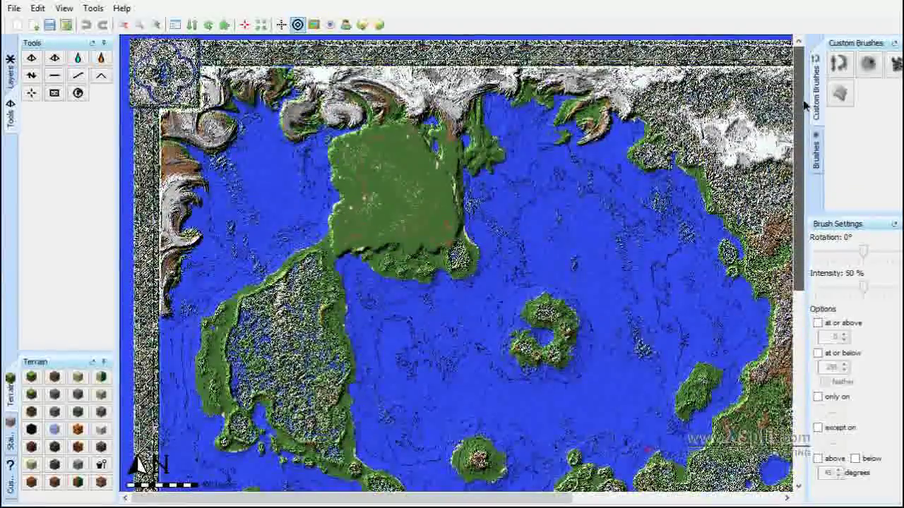
{"action": "left_click_drag", "start_coordinate": [805, 104], "coordinate": [802, 113]}
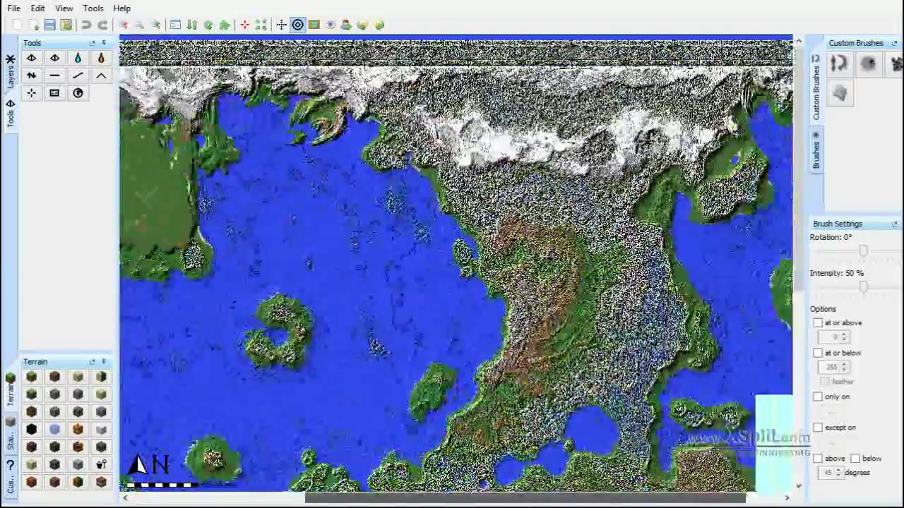
{"action": "left_click_drag", "start_coordinate": [526, 499], "coordinate": [560, 499]}
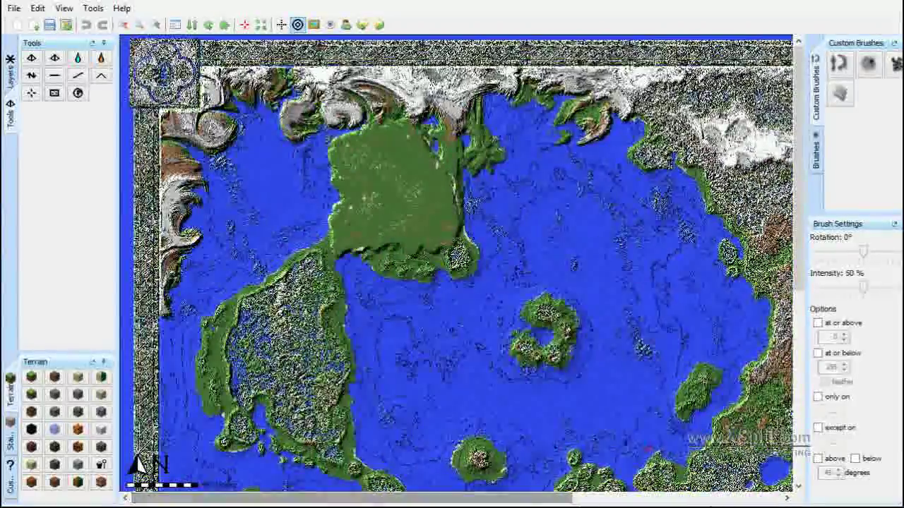
{"action": "mouse_move", "coordinate": [798, 194]}
{"action": "left_mouse_down"}
{"action": "mouse_move", "coordinate": [805, 373]}
{"action": "mouse_move", "coordinate": [801, 185]}
{"action": "left_mouse_up"}
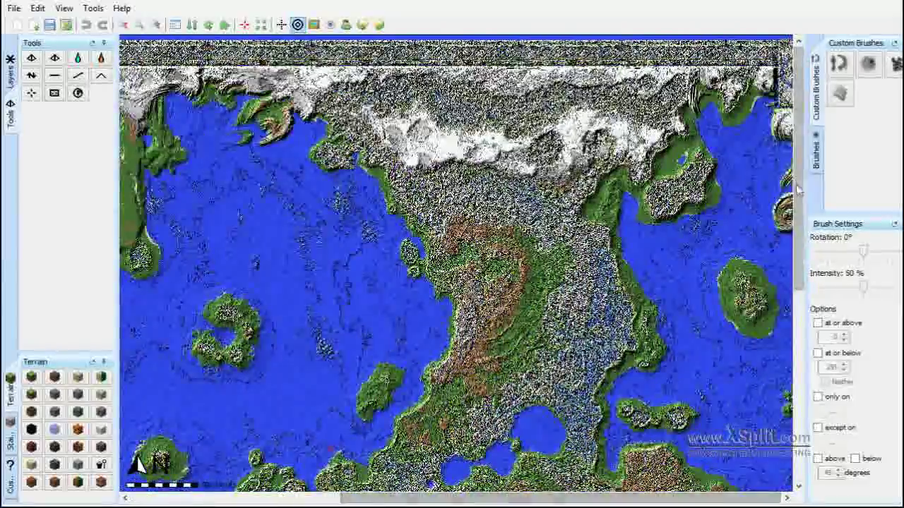
{"action": "left_click_drag", "start_coordinate": [798, 190], "coordinate": [805, 334]}
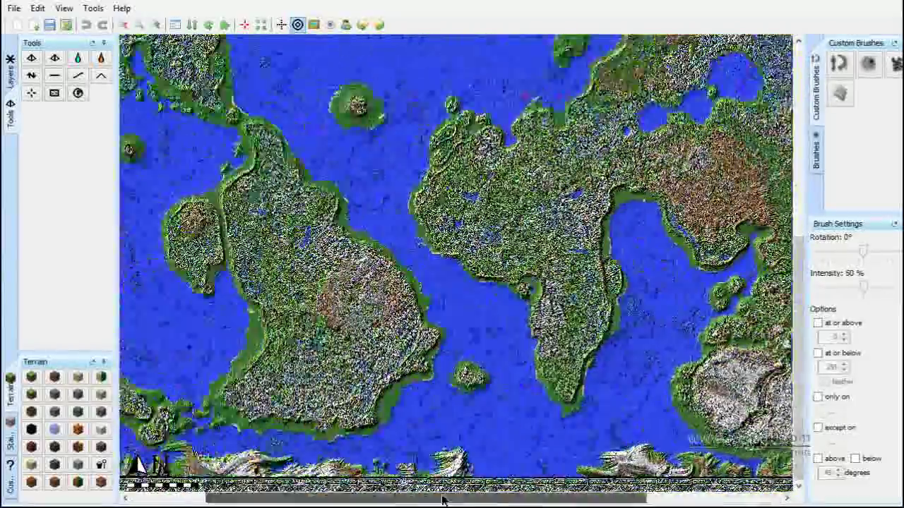
{"action": "left_click_drag", "start_coordinate": [443, 500], "coordinate": [369, 500]}
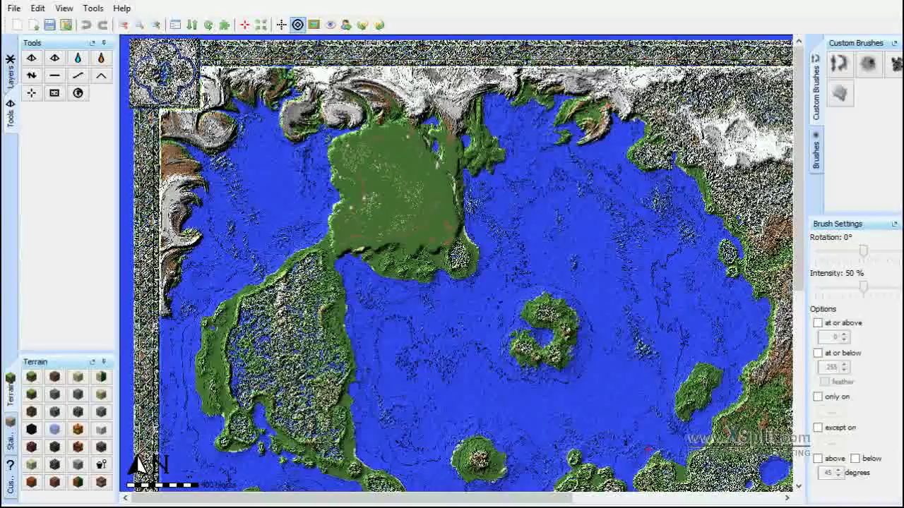
{"action": "left_click_drag", "start_coordinate": [798, 168], "coordinate": [799, 359]}
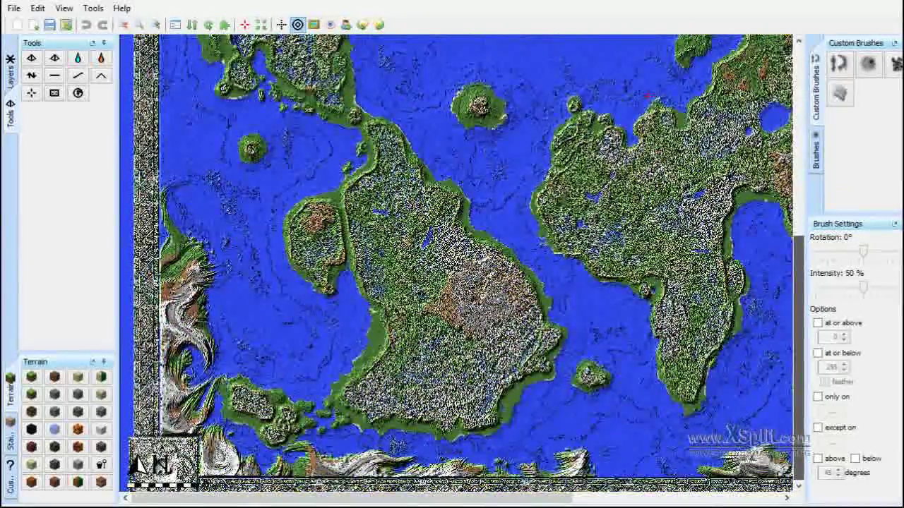
{"action": "scroll", "coordinate": [138, 464], "scroll_direction": "up", "scroll_amount": 7}
{"action": "scroll", "coordinate": [459, 264], "scroll_direction": "up", "scroll_amount": 4}
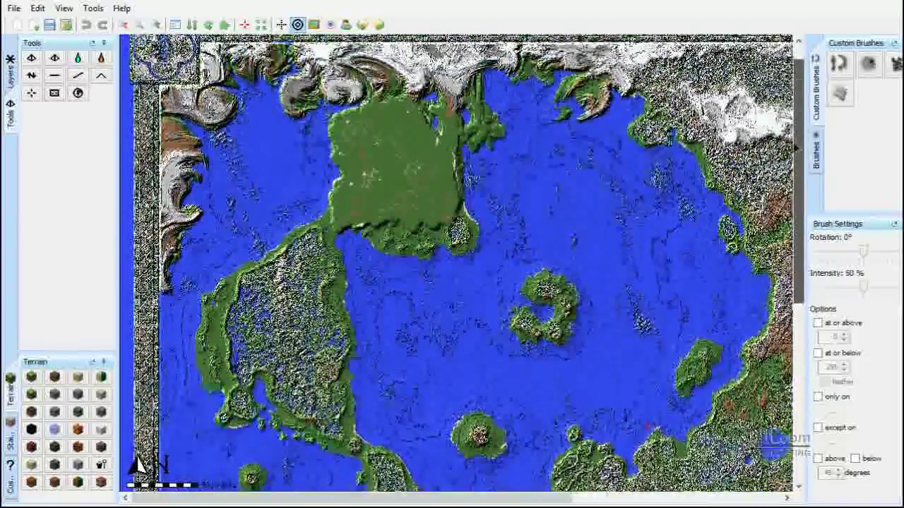
{"action": "mouse_move", "coordinate": [460, 502]}
{"action": "left_mouse_down"}
{"action": "mouse_move", "coordinate": [519, 503]}
{"action": "mouse_move", "coordinate": [456, 498]}
{"action": "left_mouse_up"}
Turn on the view distance display and look over the northern and southwestern parts of the map.
{"action": "left_click", "coordinate": [331, 25]}
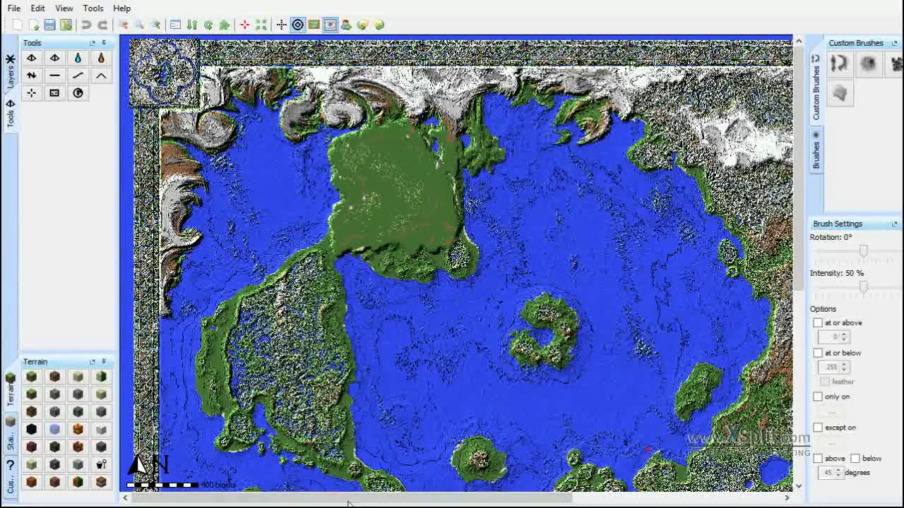
{"action": "left_click_drag", "start_coordinate": [442, 501], "coordinate": [682, 504]}
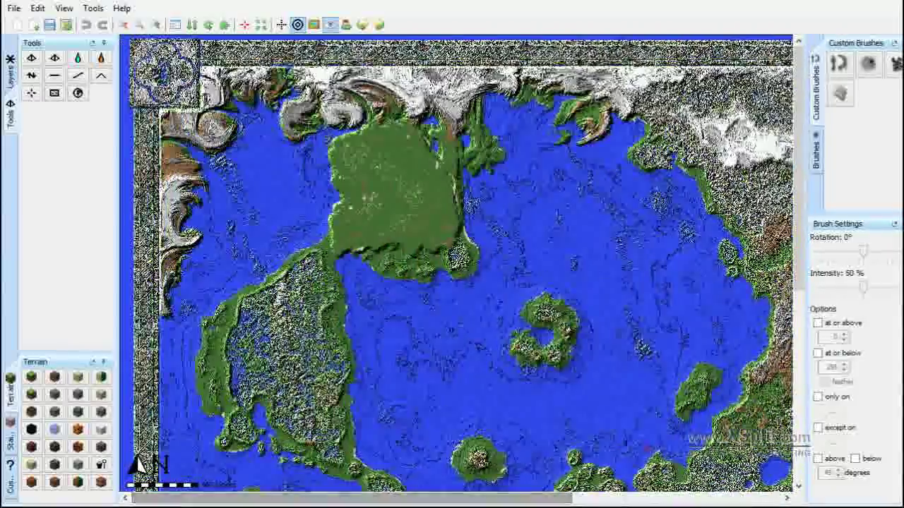
{"action": "left_click_drag", "start_coordinate": [799, 176], "coordinate": [799, 206]}
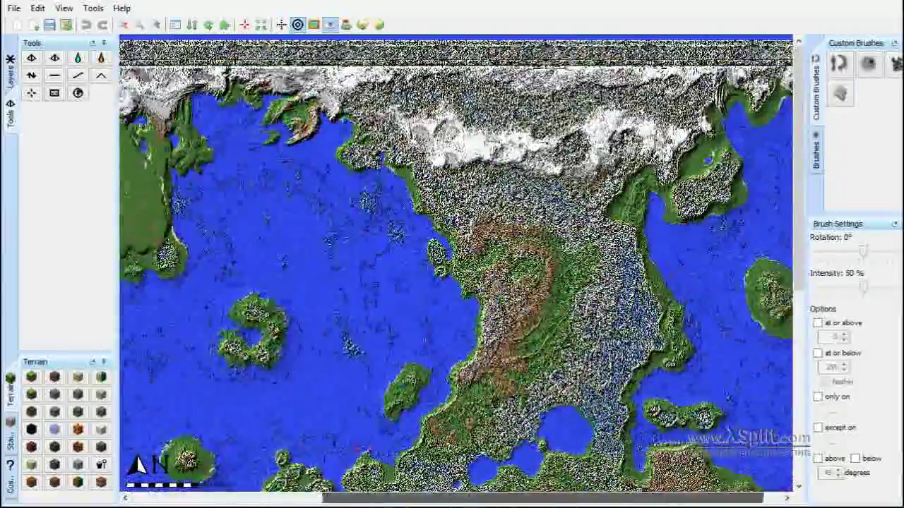
{"action": "left_click_drag", "start_coordinate": [542, 498], "coordinate": [560, 499]}
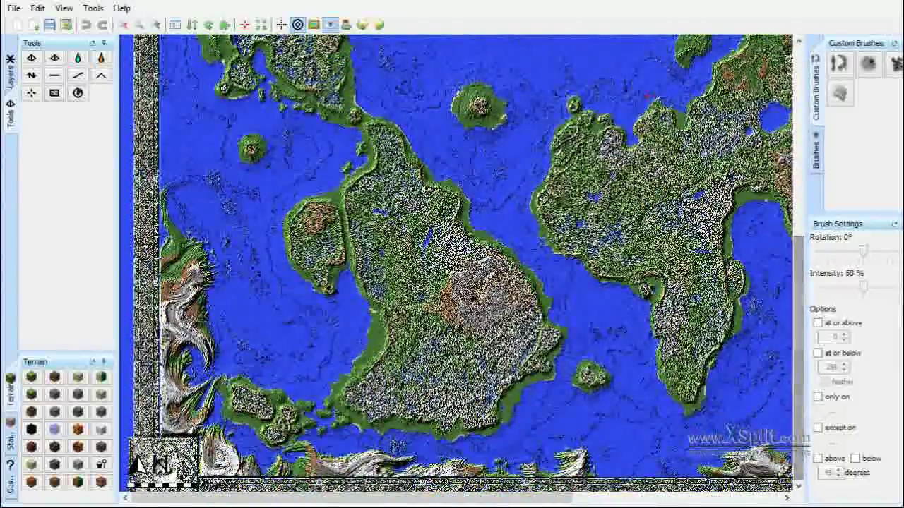
{"action": "left_click_drag", "start_coordinate": [799, 306], "coordinate": [811, 106]}
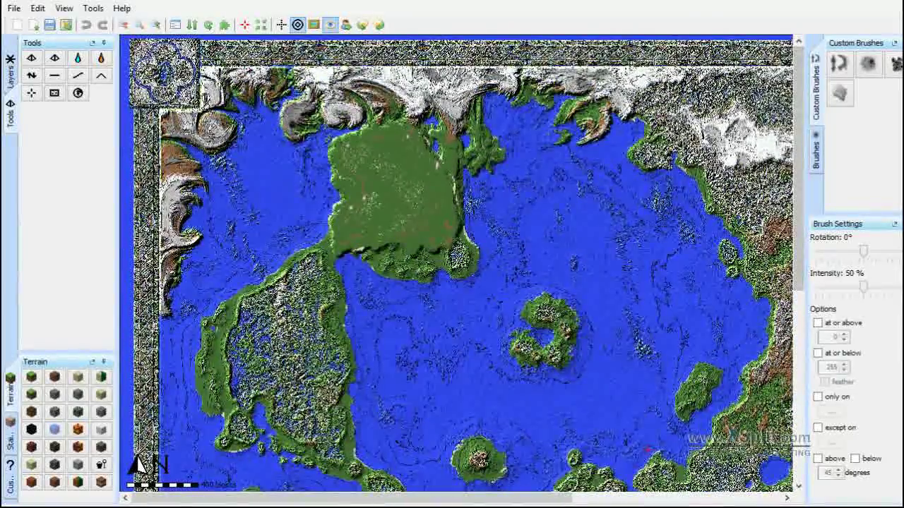
Flatten the northwest interior of the western continent with the first custom brush at 100% intensity.
{"action": "left_click", "coordinate": [158, 26]}
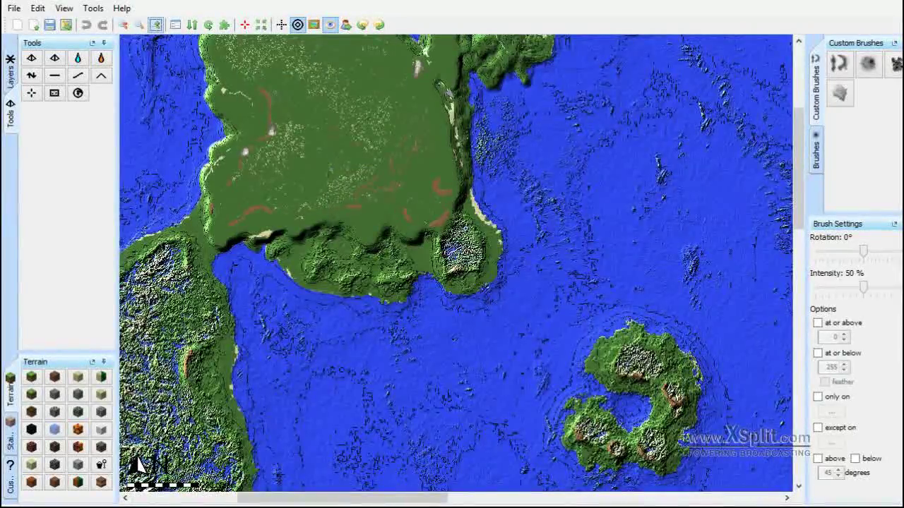
{"action": "left_click_drag", "start_coordinate": [312, 502], "coordinate": [202, 501]}
{"action": "left_click_drag", "start_coordinate": [803, 207], "coordinate": [803, 233]}
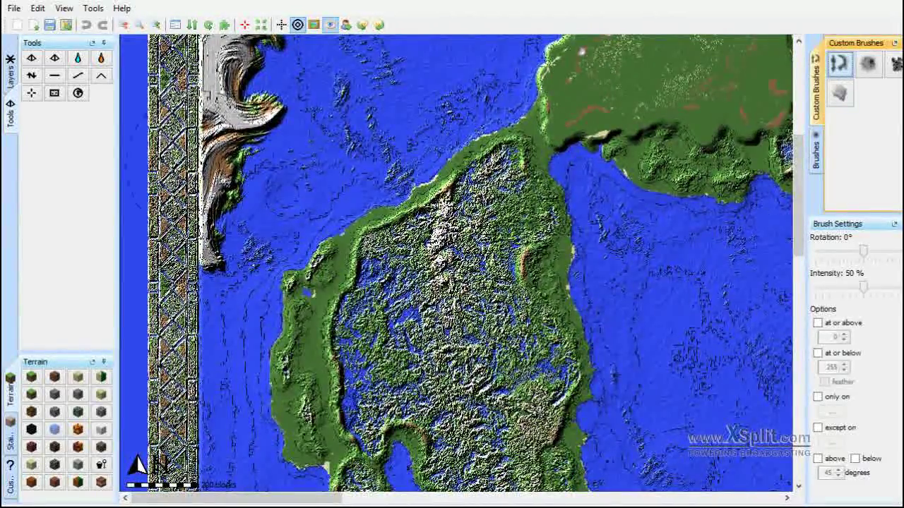
{"action": "left_click", "coordinate": [54, 75]}
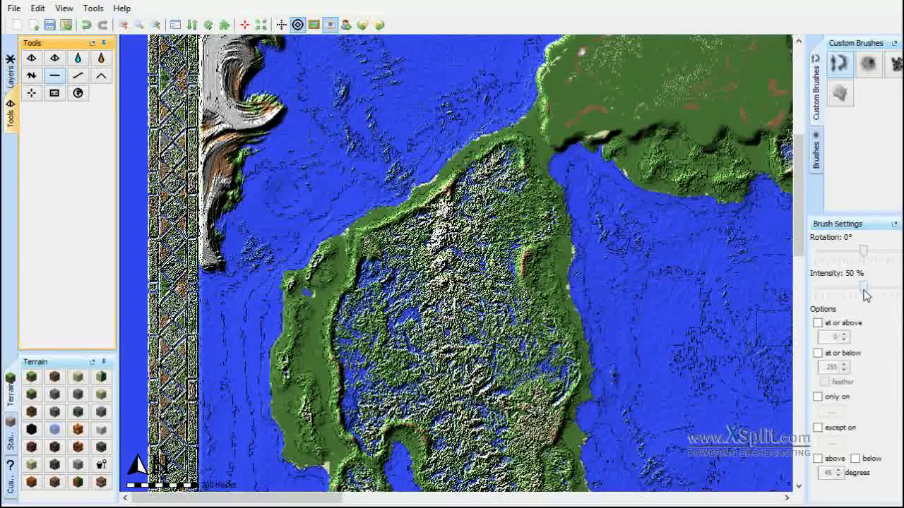
{"action": "left_click_drag", "start_coordinate": [863, 290], "coordinate": [902, 290]}
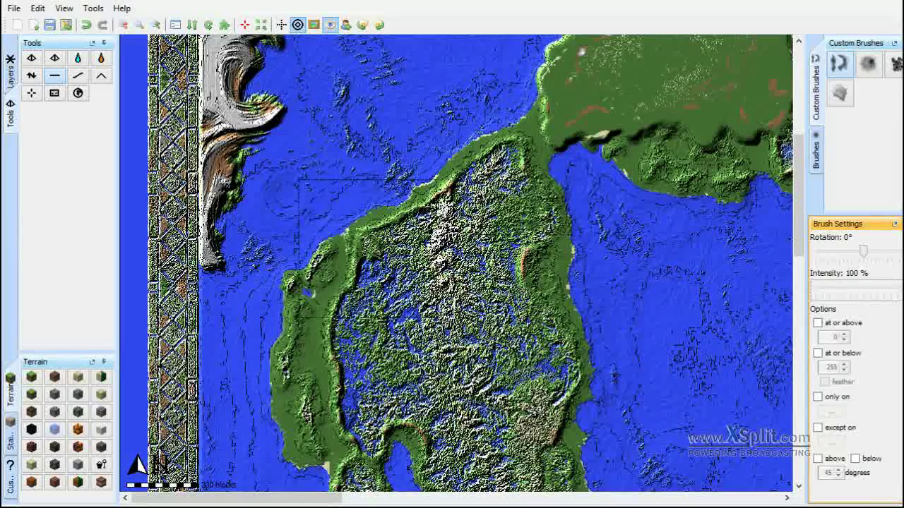
{"action": "mouse_move", "coordinate": [378, 251]}
{"action": "left_mouse_down"}
{"action": "mouse_move", "coordinate": [438, 277]}
{"action": "mouse_move", "coordinate": [427, 269]}
{"action": "left_mouse_up"}
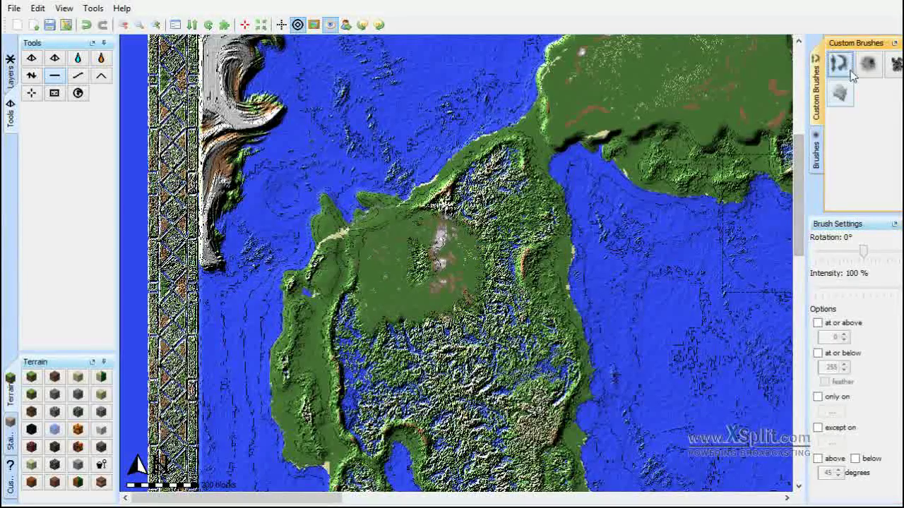
Switch to a soft-edged round brush and flatten the rest of the western continent's northern and central interior.
{"action": "left_click", "coordinate": [817, 151]}
{"action": "left_click", "coordinate": [839, 156]}
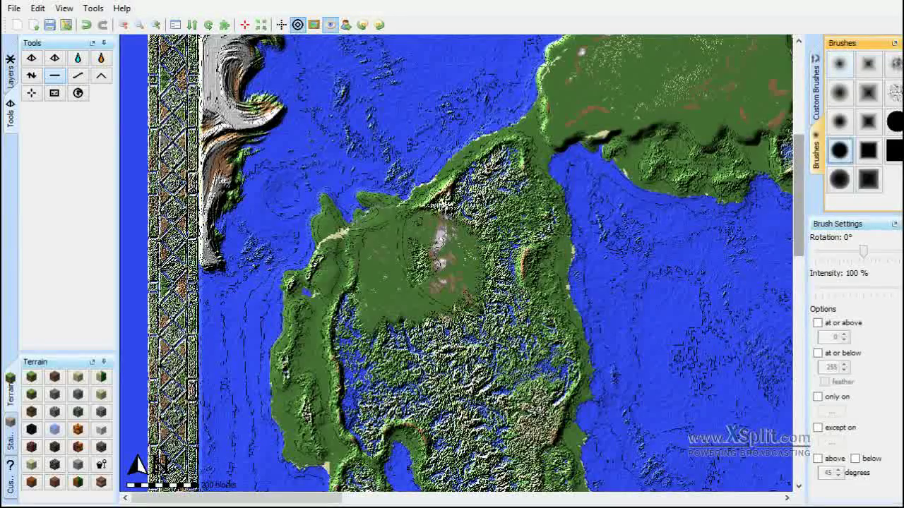
{"action": "mouse_move", "coordinate": [439, 254]}
{"action": "left_mouse_down"}
{"action": "mouse_move", "coordinate": [428, 313]}
{"action": "mouse_move", "coordinate": [405, 307]}
{"action": "mouse_move", "coordinate": [395, 324]}
{"action": "mouse_move", "coordinate": [403, 332]}
{"action": "mouse_move", "coordinate": [406, 321]}
{"action": "mouse_move", "coordinate": [480, 296]}
{"action": "mouse_move", "coordinate": [502, 264]}
{"action": "mouse_move", "coordinate": [487, 240]}
{"action": "mouse_move", "coordinate": [494, 219]}
{"action": "mouse_move", "coordinate": [480, 226]}
{"action": "mouse_move", "coordinate": [516, 141]}
{"action": "mouse_move", "coordinate": [544, 137]}
{"action": "mouse_move", "coordinate": [480, 360]}
{"action": "mouse_move", "coordinate": [514, 363]}
{"action": "mouse_move", "coordinate": [514, 345]}
{"action": "mouse_move", "coordinate": [484, 374]}
{"action": "mouse_move", "coordinate": [432, 394]}
{"action": "mouse_move", "coordinate": [384, 394]}
{"action": "mouse_move", "coordinate": [360, 424]}
{"action": "left_mouse_up"}
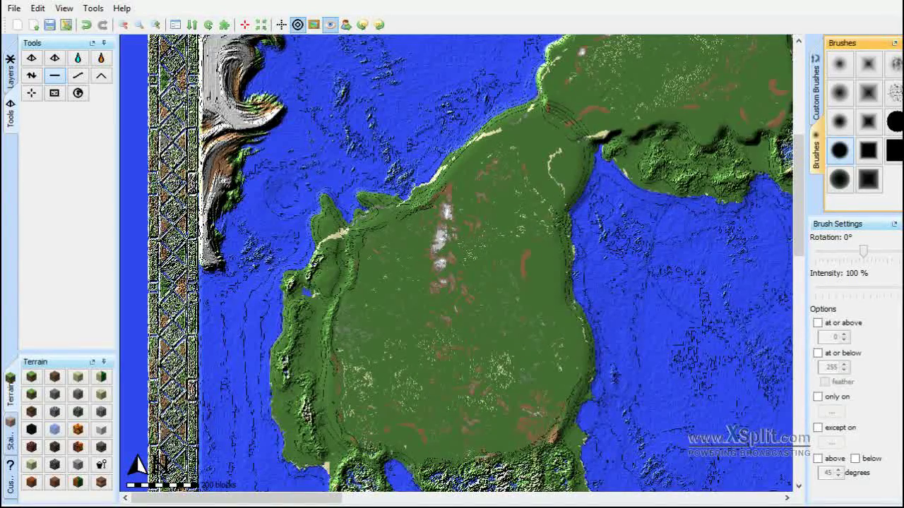
Flatten the rough terrain in the western continent's southeastern tail, down to the land bridge.
{"action": "left_click_drag", "start_coordinate": [797, 208], "coordinate": [797, 275]}
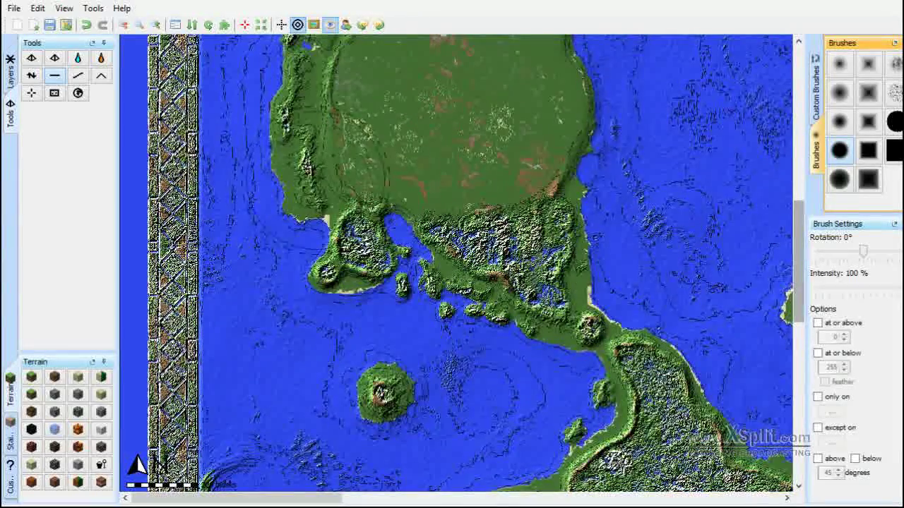
{"action": "left_click_drag", "start_coordinate": [461, 145], "coordinate": [494, 189]}
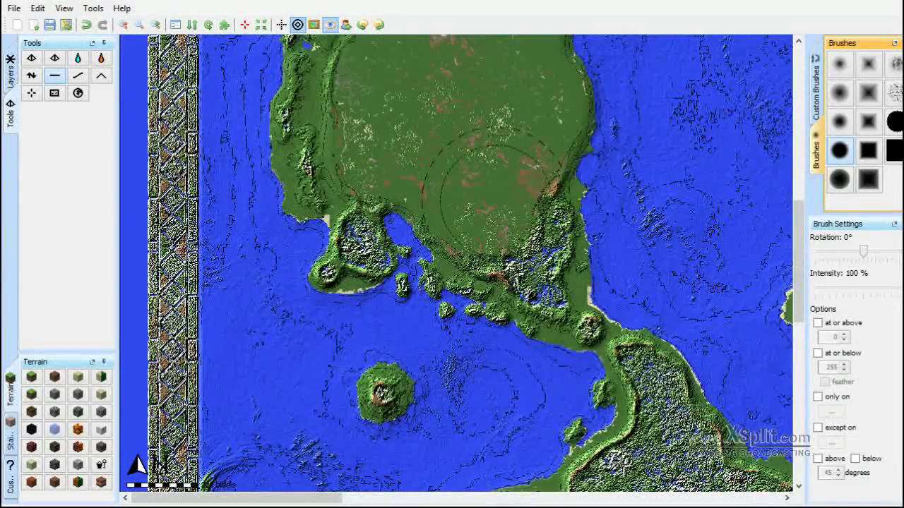
{"action": "scroll", "coordinate": [496, 219], "scroll_direction": "up", "scroll_amount": 7}
{"action": "mouse_move", "coordinate": [542, 276]}
{"action": "left_mouse_down"}
{"action": "mouse_move", "coordinate": [550, 265]}
{"action": "mouse_move", "coordinate": [545, 213]}
{"action": "mouse_move", "coordinate": [554, 247]}
{"action": "left_mouse_up"}
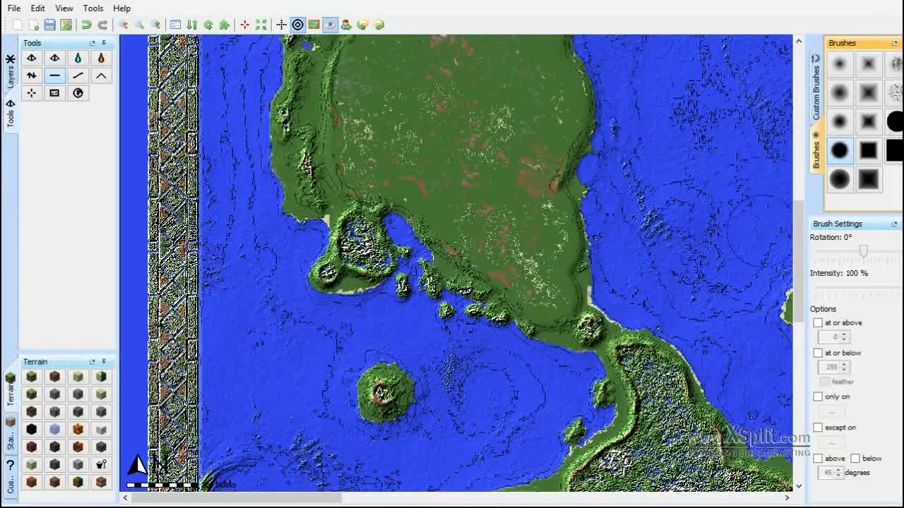
Flatten the small southwestern peninsula of the western continent and smooth the ridge along the interior's western edge.
{"action": "left_click_drag", "start_coordinate": [799, 262], "coordinate": [799, 209]}
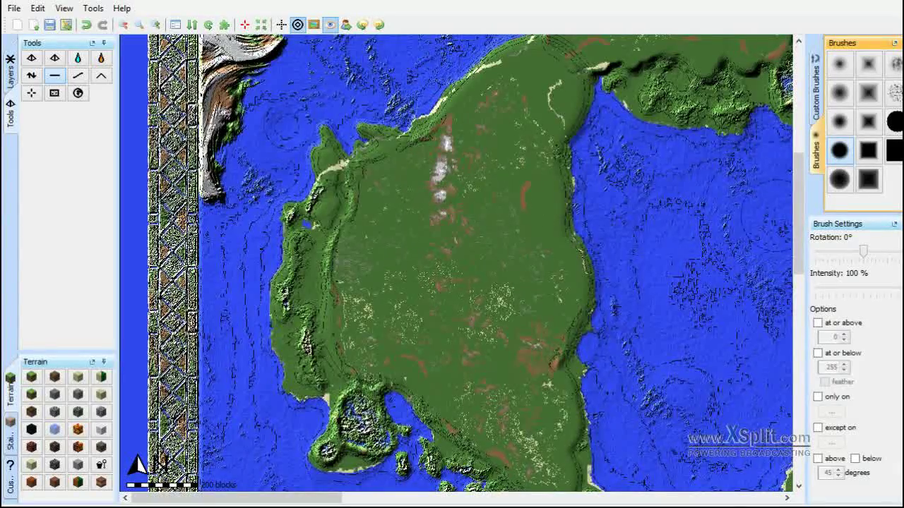
{"action": "mouse_move", "coordinate": [798, 211]}
{"action": "left_mouse_down"}
{"action": "mouse_move", "coordinate": [799, 291]}
{"action": "mouse_move", "coordinate": [798, 259]}
{"action": "left_mouse_up"}
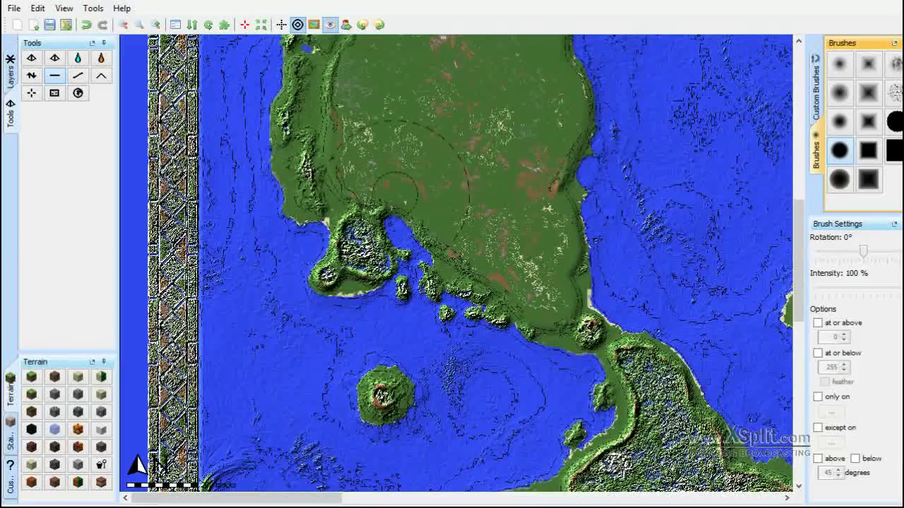
{"action": "mouse_move", "coordinate": [798, 262]}
{"action": "left_mouse_down"}
{"action": "mouse_move", "coordinate": [798, 215]}
{"action": "mouse_move", "coordinate": [804, 309]}
{"action": "mouse_move", "coordinate": [799, 255]}
{"action": "left_mouse_up"}
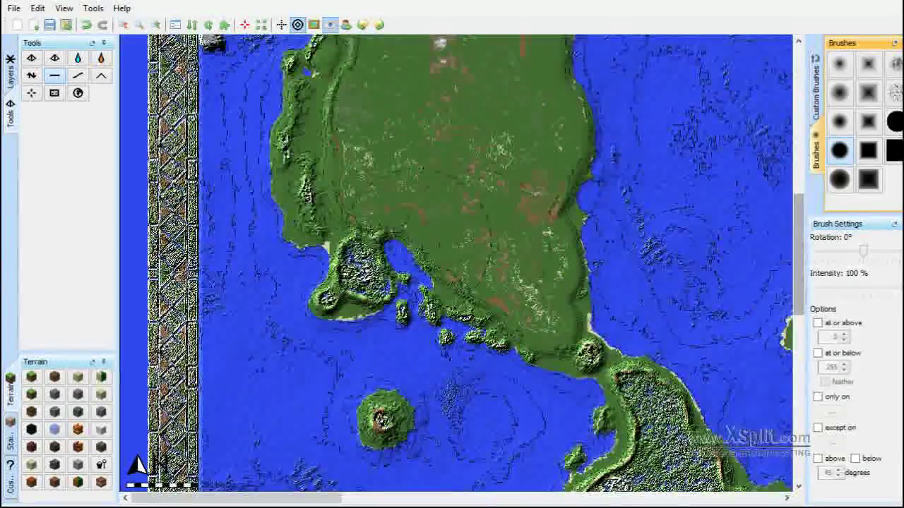
{"action": "mouse_move", "coordinate": [370, 227]}
{"action": "left_mouse_down"}
{"action": "mouse_move", "coordinate": [356, 262]}
{"action": "mouse_move", "coordinate": [360, 247]}
{"action": "mouse_move", "coordinate": [374, 286]}
{"action": "mouse_move", "coordinate": [331, 289]}
{"action": "left_mouse_up"}
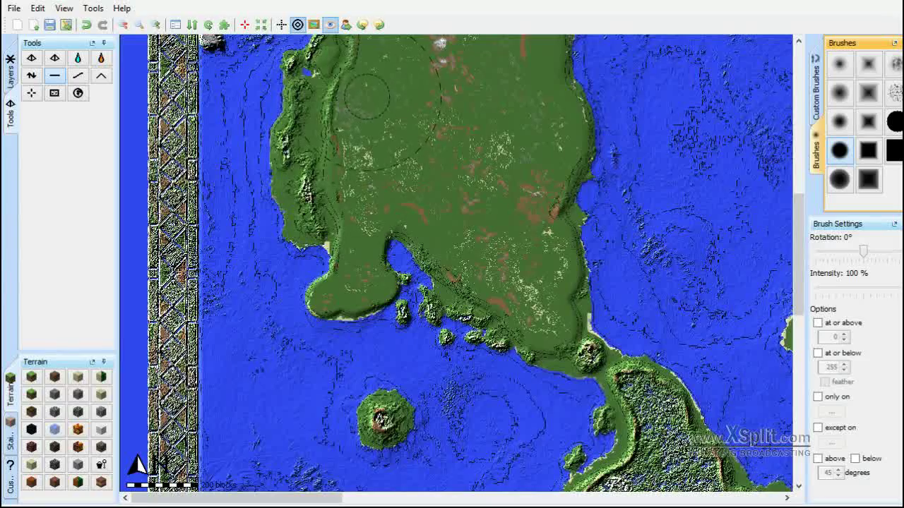
{"action": "mouse_move", "coordinate": [346, 132]}
{"action": "left_mouse_down"}
{"action": "mouse_move", "coordinate": [350, 90]}
{"action": "mouse_move", "coordinate": [364, 72]}
{"action": "left_mouse_up"}
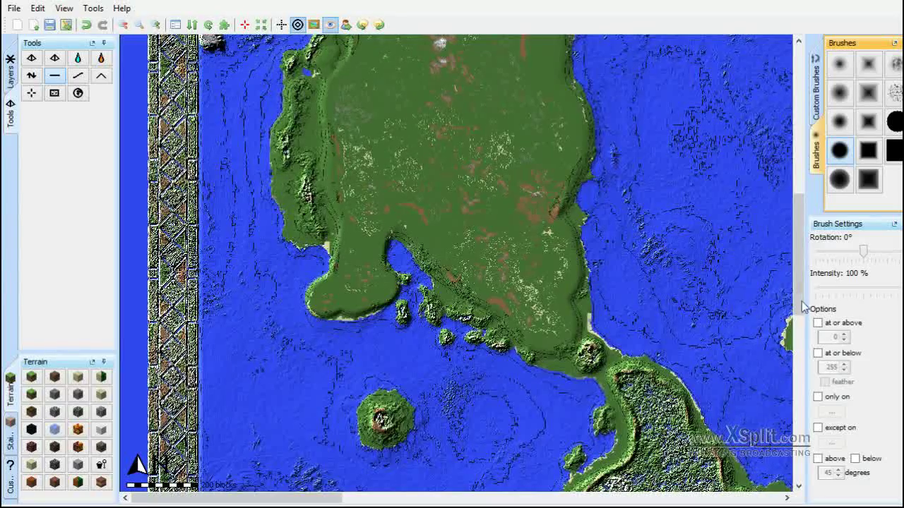
Flatten the land bridge south of the western continent and the northern tip of the adjoining southern continent.
{"action": "left_click_drag", "start_coordinate": [801, 302], "coordinate": [799, 256]}
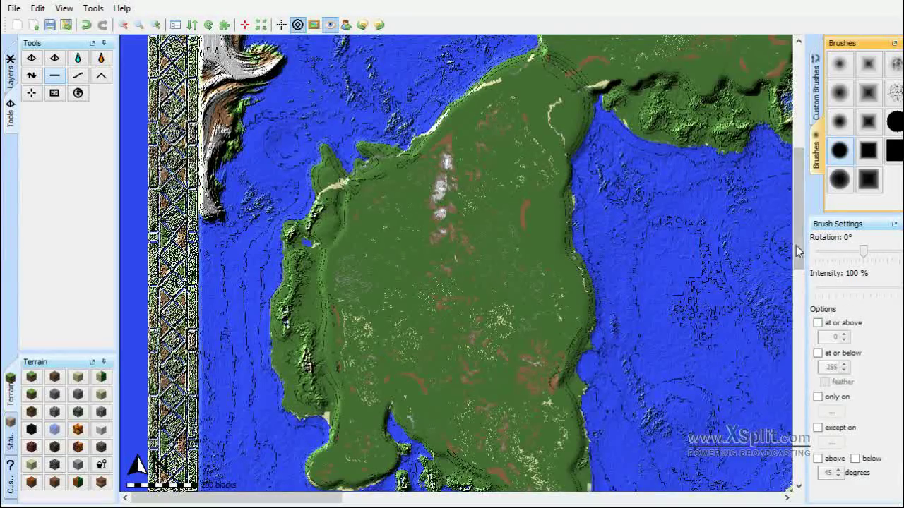
{"action": "left_click_drag", "start_coordinate": [798, 252], "coordinate": [799, 296]}
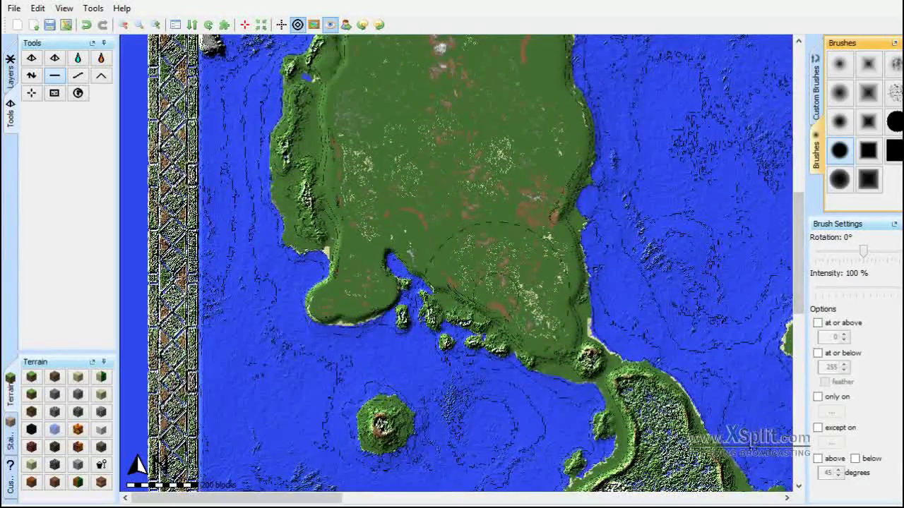
{"action": "mouse_move", "coordinate": [552, 316]}
{"action": "left_mouse_down"}
{"action": "mouse_move", "coordinate": [586, 349]}
{"action": "mouse_move", "coordinate": [576, 360]}
{"action": "mouse_move", "coordinate": [561, 357]}
{"action": "mouse_move", "coordinate": [640, 387]}
{"action": "mouse_move", "coordinate": [641, 452]}
{"action": "mouse_move", "coordinate": [653, 398]}
{"action": "mouse_move", "coordinate": [672, 424]}
{"action": "mouse_move", "coordinate": [668, 408]}
{"action": "mouse_move", "coordinate": [668, 455]}
{"action": "left_mouse_up"}
Flatten the rounded landmass west of the southern continent and that continent's northwestern interior.
{"action": "left_click_drag", "start_coordinate": [797, 233], "coordinate": [796, 303]}
{"action": "mouse_move", "coordinate": [559, 238]}
{"action": "left_mouse_down"}
{"action": "mouse_move", "coordinate": [523, 258]}
{"action": "mouse_move", "coordinate": [497, 254]}
{"action": "mouse_move", "coordinate": [473, 272]}
{"action": "mouse_move", "coordinate": [450, 345]}
{"action": "mouse_move", "coordinate": [469, 385]}
{"action": "mouse_move", "coordinate": [512, 406]}
{"action": "mouse_move", "coordinate": [533, 430]}
{"action": "mouse_move", "coordinate": [512, 310]}
{"action": "mouse_move", "coordinate": [558, 282]}
{"action": "mouse_move", "coordinate": [494, 317]}
{"action": "mouse_move", "coordinate": [559, 362]}
{"action": "mouse_move", "coordinate": [561, 382]}
{"action": "left_mouse_up"}
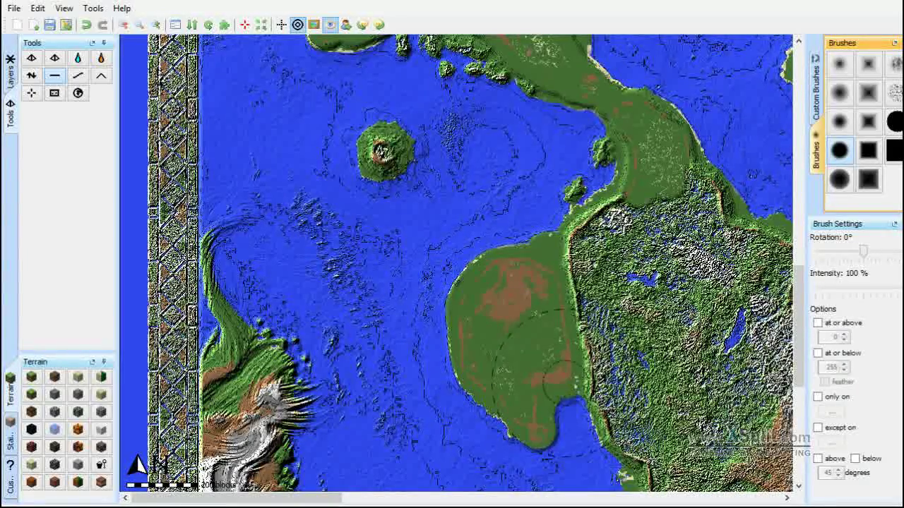
{"action": "mouse_move", "coordinate": [590, 201]}
{"action": "left_mouse_down"}
{"action": "mouse_move", "coordinate": [613, 204]}
{"action": "mouse_move", "coordinate": [588, 265]}
{"action": "left_mouse_up"}
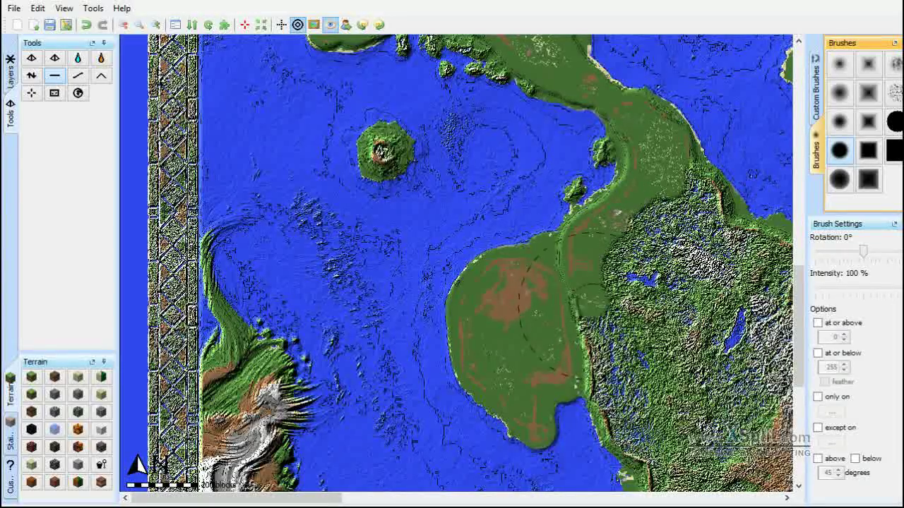
{"action": "mouse_move", "coordinate": [592, 305]}
{"action": "left_mouse_down"}
{"action": "mouse_move", "coordinate": [611, 385]}
{"action": "mouse_move", "coordinate": [613, 270]}
{"action": "left_mouse_up"}
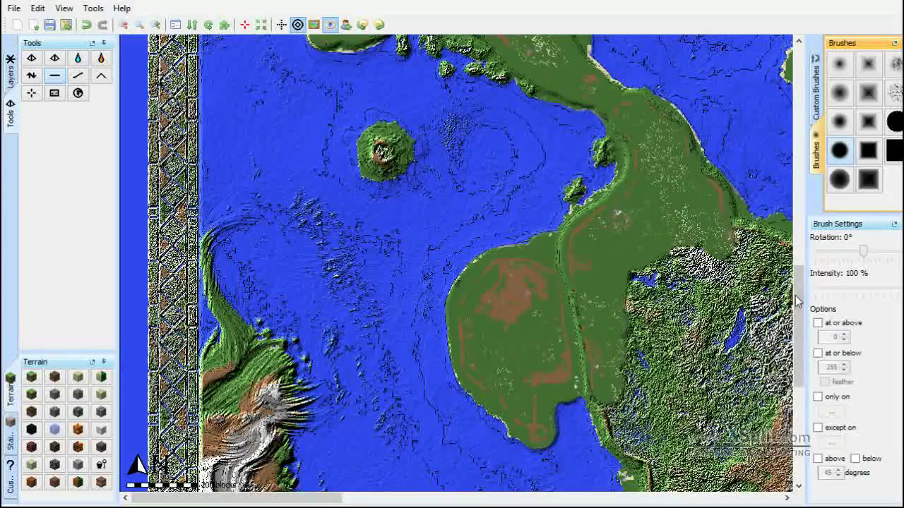
{"action": "left_click_drag", "start_coordinate": [797, 300], "coordinate": [800, 195]}
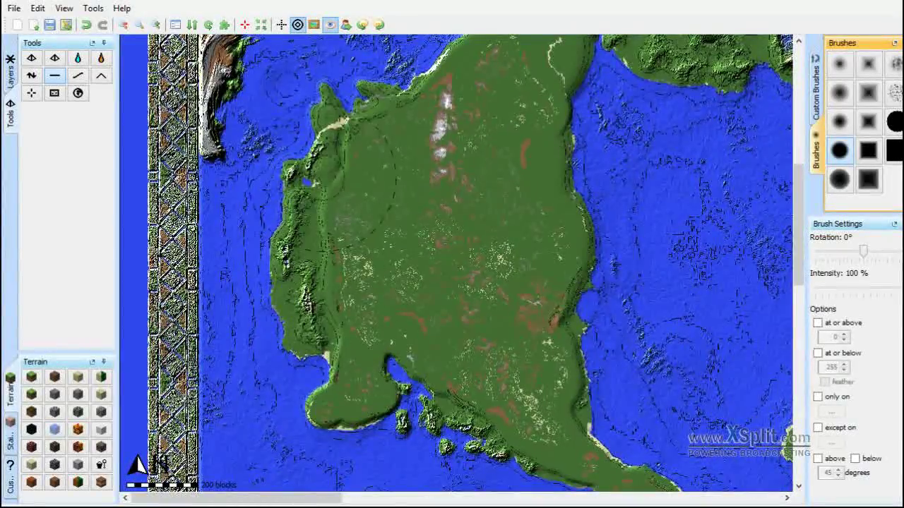
Roughen the western continent's coastal edges and its junction with the northern landmass using the Flatten tool and a custom brush.
{"action": "left_click_drag", "start_coordinate": [800, 194], "coordinate": [800, 115]}
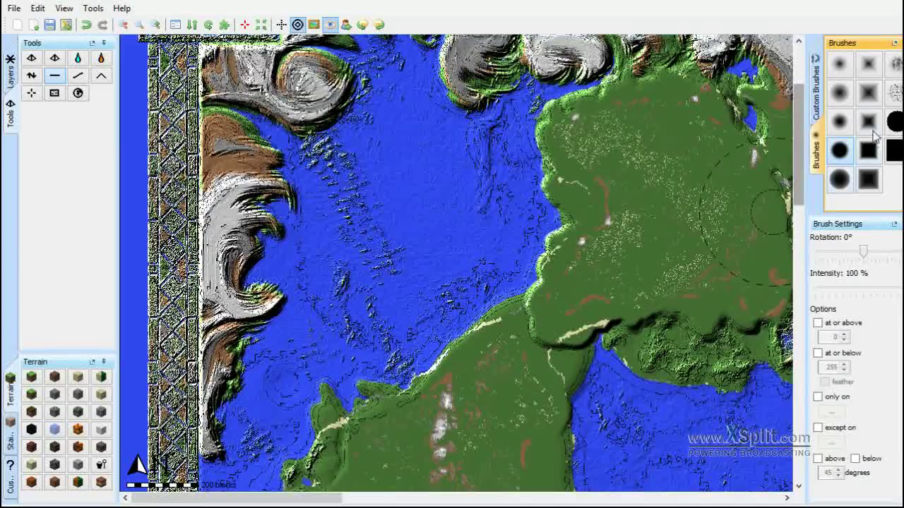
{"action": "left_click", "coordinate": [815, 88]}
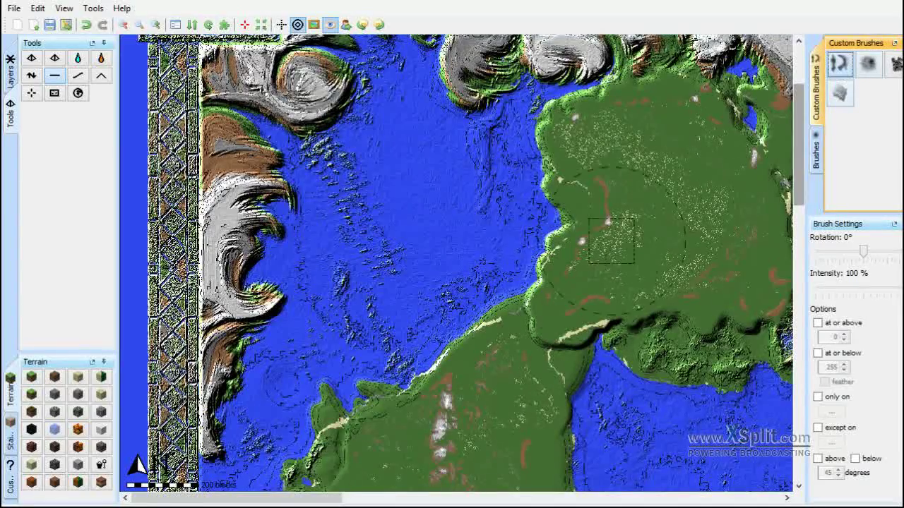
{"action": "left_click_drag", "start_coordinate": [546, 321], "coordinate": [559, 348]}
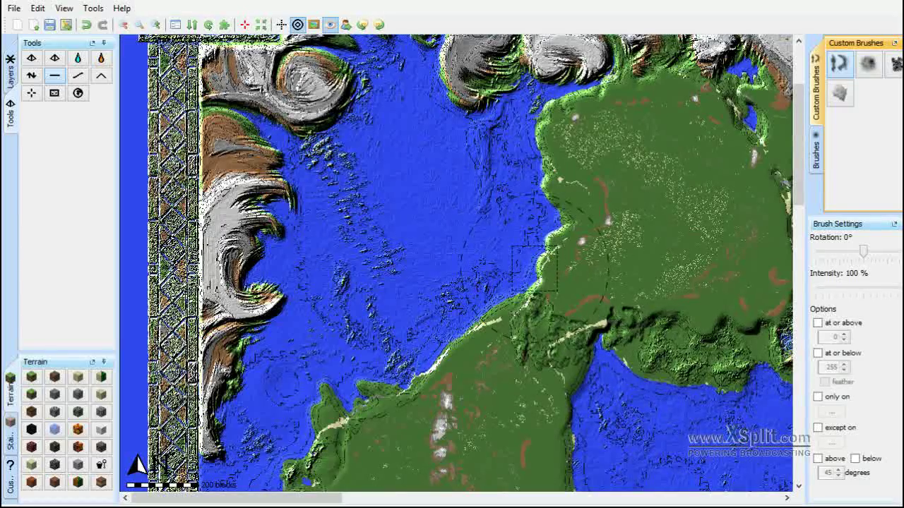
{"action": "left_click_drag", "start_coordinate": [574, 265], "coordinate": [617, 113]}
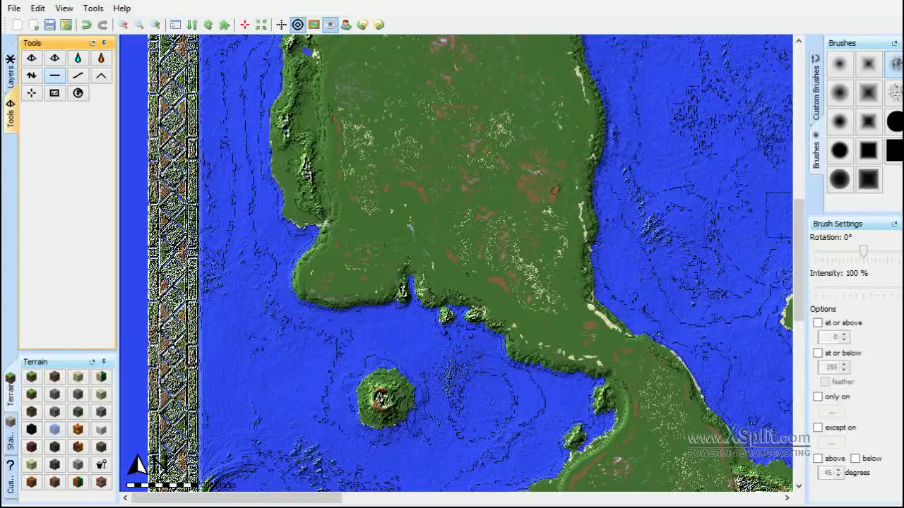
Set up sand painting at 100% intensity, limited to at or below level 65, and paint beaches along the western continent's southern coast.
{"action": "left_click_drag", "start_coordinate": [798, 222], "coordinate": [798, 252]}
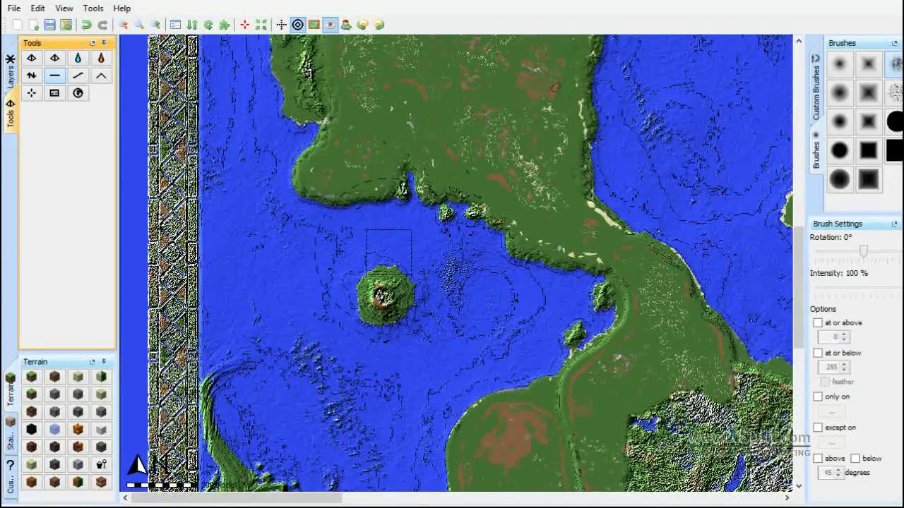
{"action": "left_click", "coordinate": [819, 355]}
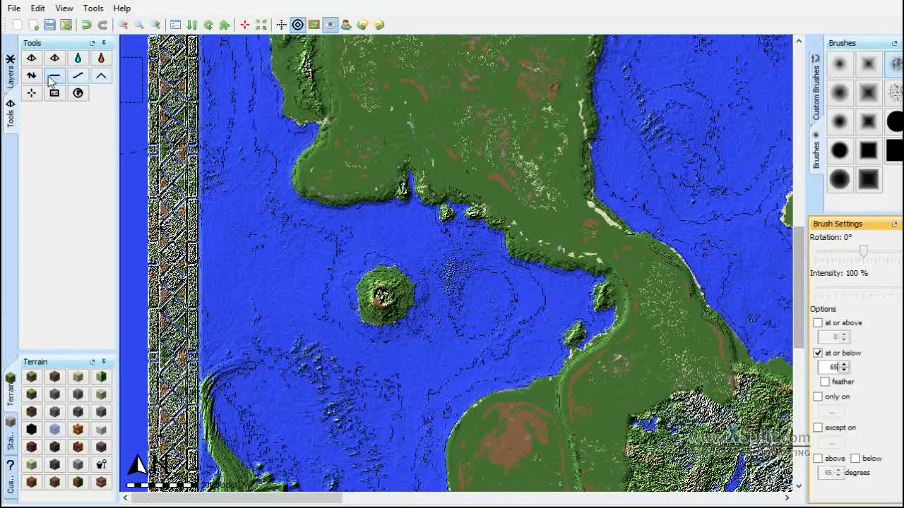
{"action": "left_click", "coordinate": [79, 380]}
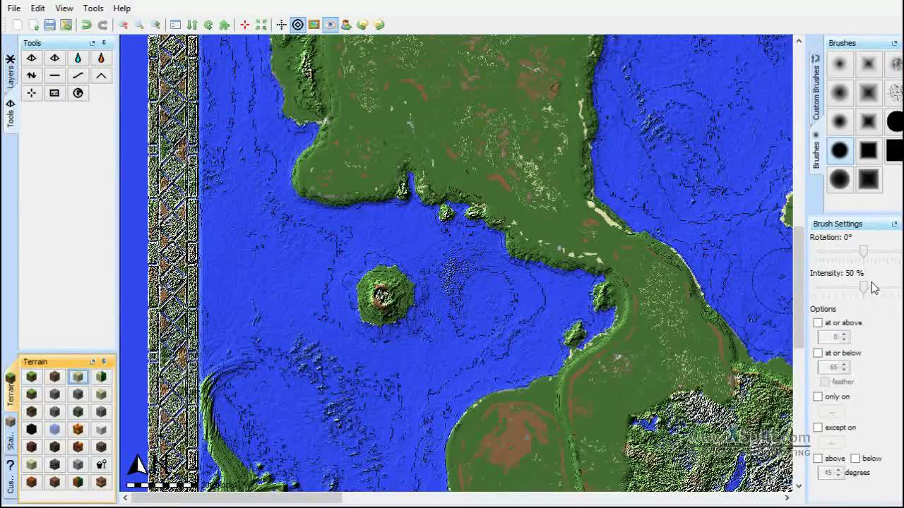
{"action": "left_click_drag", "start_coordinate": [869, 289], "coordinate": [903, 288]}
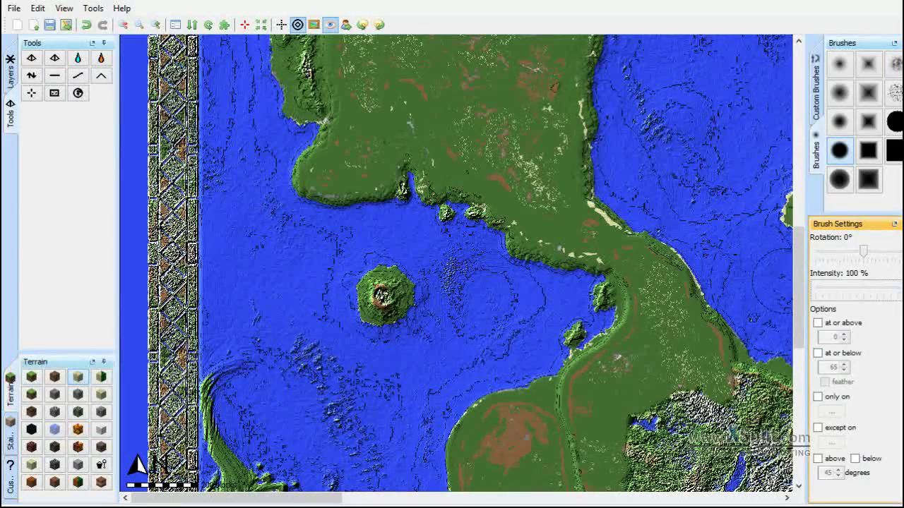
{"action": "left_click", "coordinate": [818, 354]}
{"action": "left_click_drag", "start_coordinate": [543, 266], "coordinate": [468, 226]}
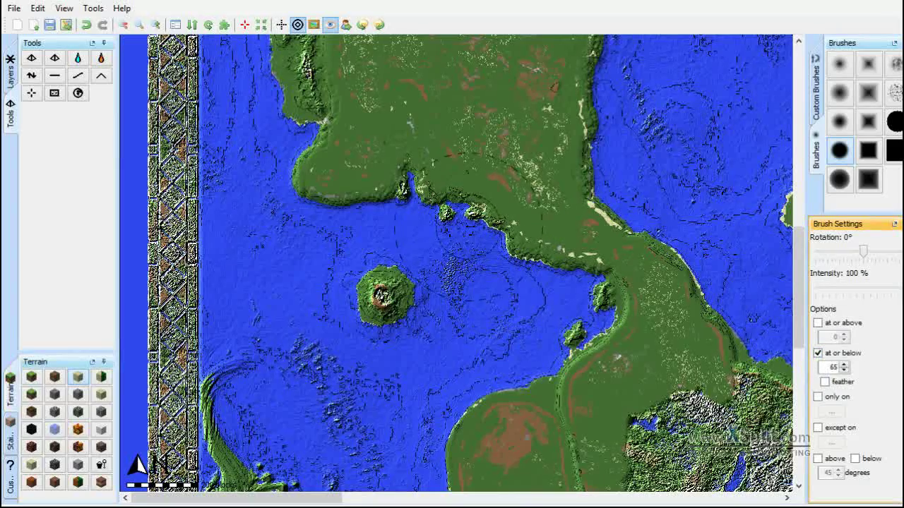
Paint sand along the western shore of the land bridge and around the small round volcanic island.
{"action": "left_click", "coordinate": [156, 25]}
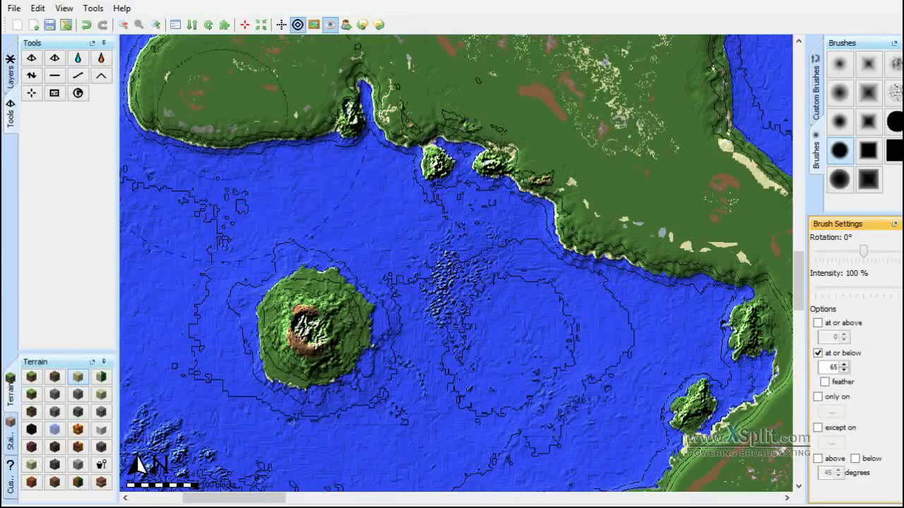
{"action": "mouse_move", "coordinate": [600, 225]}
{"action": "left_mouse_down"}
{"action": "mouse_move", "coordinate": [731, 316]}
{"action": "mouse_move", "coordinate": [735, 375]}
{"action": "mouse_move", "coordinate": [662, 455]}
{"action": "left_mouse_up"}
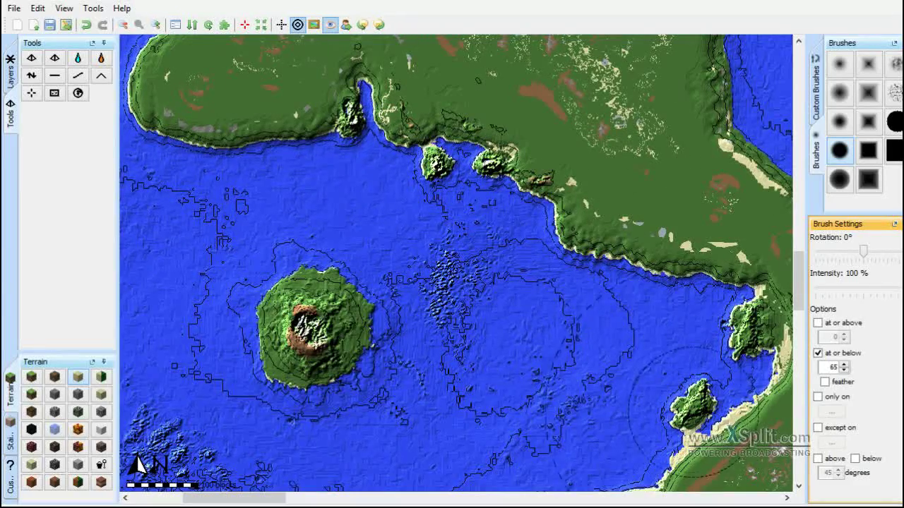
{"action": "mouse_move", "coordinate": [362, 358]}
{"action": "left_mouse_down"}
{"action": "mouse_move", "coordinate": [282, 323]}
{"action": "mouse_move", "coordinate": [379, 359]}
{"action": "left_mouse_up"}
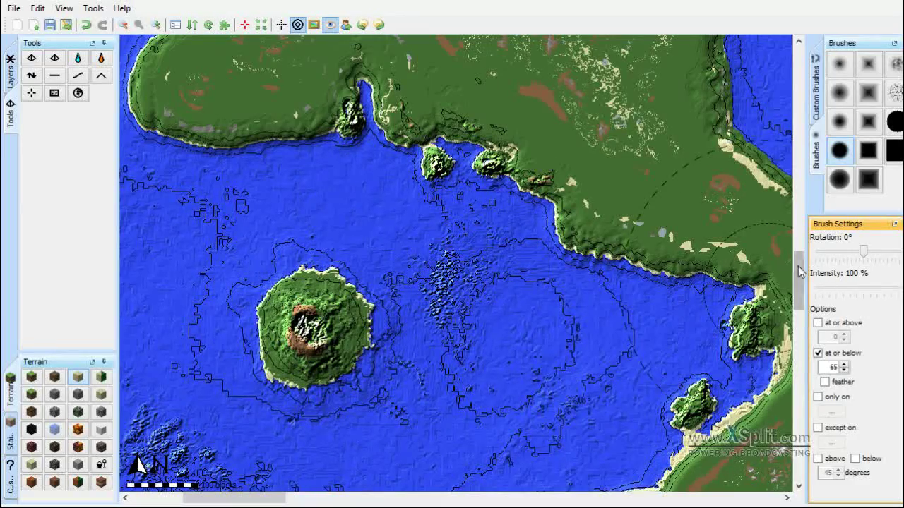
Paint sand beaches around the rounded landmass, its southeastern inlet and the large bay farther south.
{"action": "left_click_drag", "start_coordinate": [800, 270], "coordinate": [800, 325]}
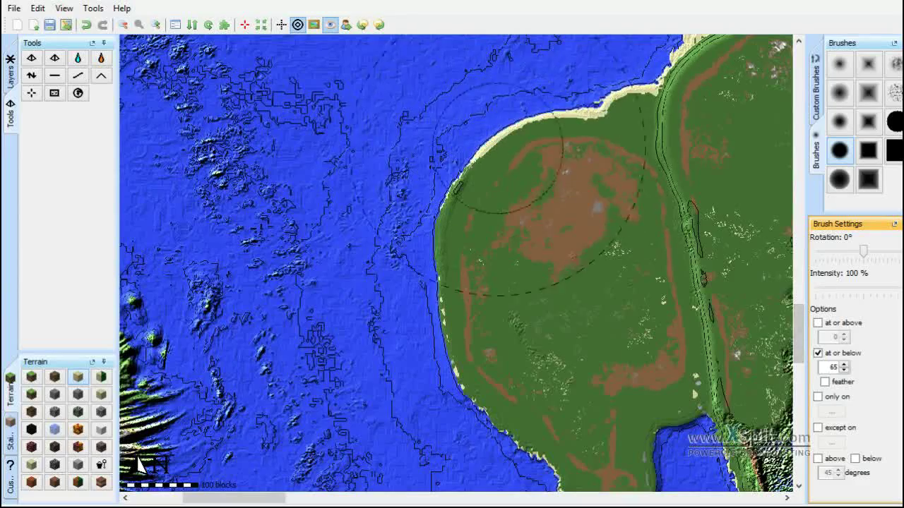
{"action": "mouse_move", "coordinate": [498, 151]}
{"action": "left_mouse_down"}
{"action": "mouse_move", "coordinate": [459, 276]}
{"action": "mouse_move", "coordinate": [487, 367]}
{"action": "mouse_move", "coordinate": [558, 445]}
{"action": "mouse_move", "coordinate": [615, 466]}
{"action": "left_mouse_up"}
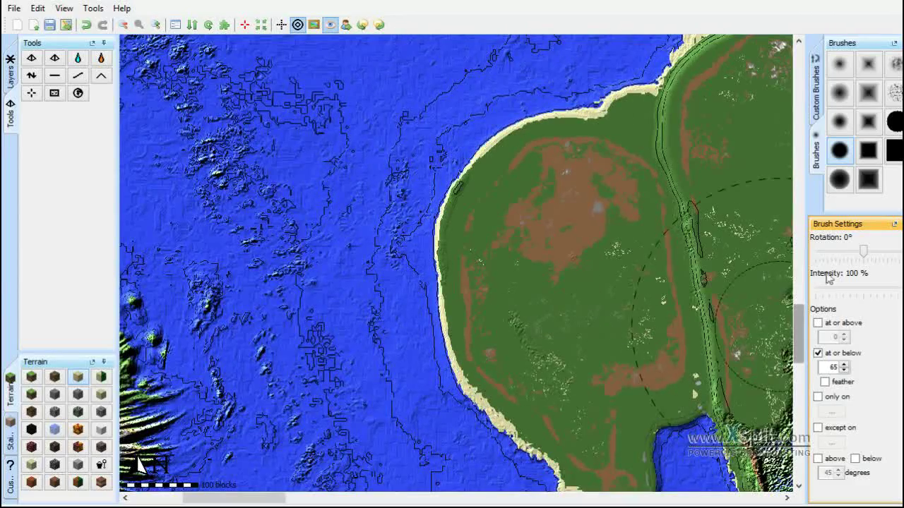
{"action": "left_click_drag", "start_coordinate": [799, 322], "coordinate": [800, 351]}
{"action": "mouse_move", "coordinate": [609, 330]}
{"action": "left_mouse_down"}
{"action": "mouse_move", "coordinate": [676, 255]}
{"action": "mouse_move", "coordinate": [690, 205]}
{"action": "mouse_move", "coordinate": [761, 382]}
{"action": "mouse_move", "coordinate": [755, 462]}
{"action": "left_mouse_up"}
{"action": "left_click_drag", "start_coordinate": [798, 357], "coordinate": [798, 391]}
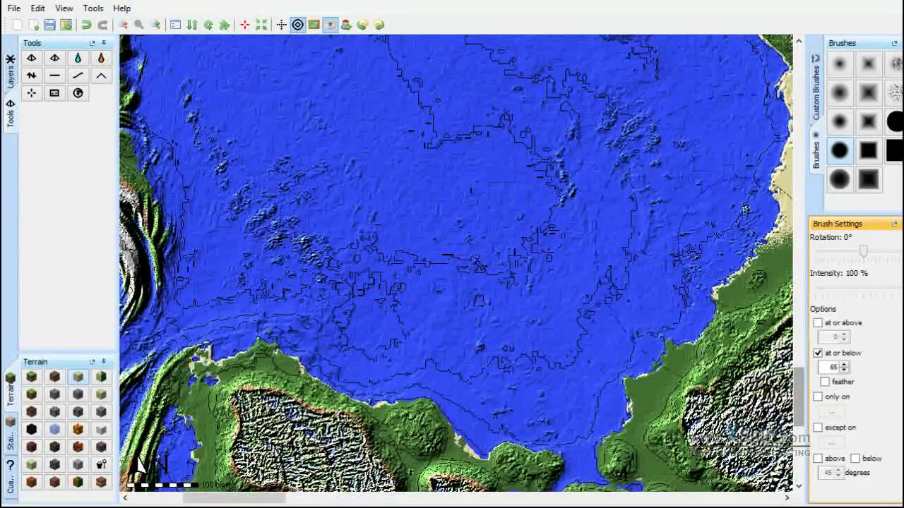
{"action": "mouse_move", "coordinate": [765, 245]}
{"action": "left_mouse_down"}
{"action": "mouse_move", "coordinate": [750, 286]}
{"action": "mouse_move", "coordinate": [667, 374]}
{"action": "mouse_move", "coordinate": [614, 466]}
{"action": "mouse_move", "coordinate": [233, 367]}
{"action": "mouse_move", "coordinate": [194, 402]}
{"action": "left_mouse_up"}
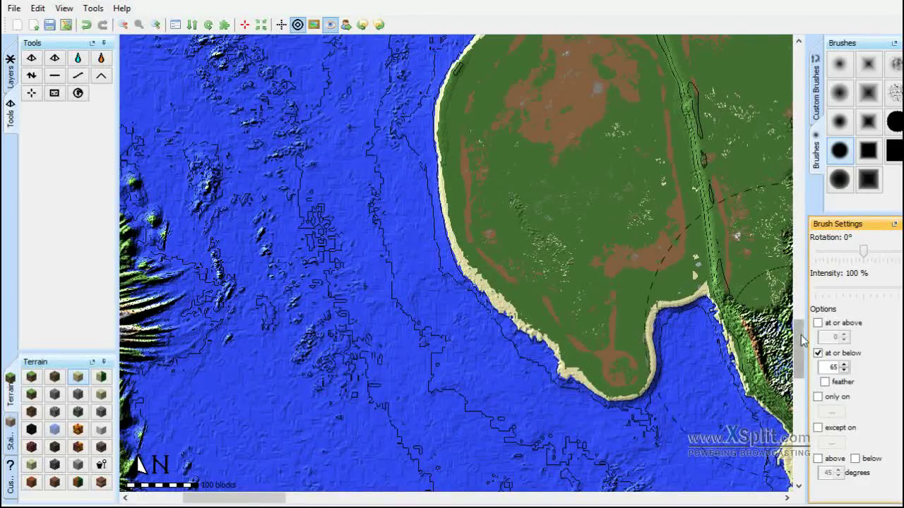
Paint sand along the western continent's west coast, from the southwestern peninsula up to its northwestern corner.
{"action": "left_click_drag", "start_coordinate": [802, 341], "coordinate": [800, 299]}
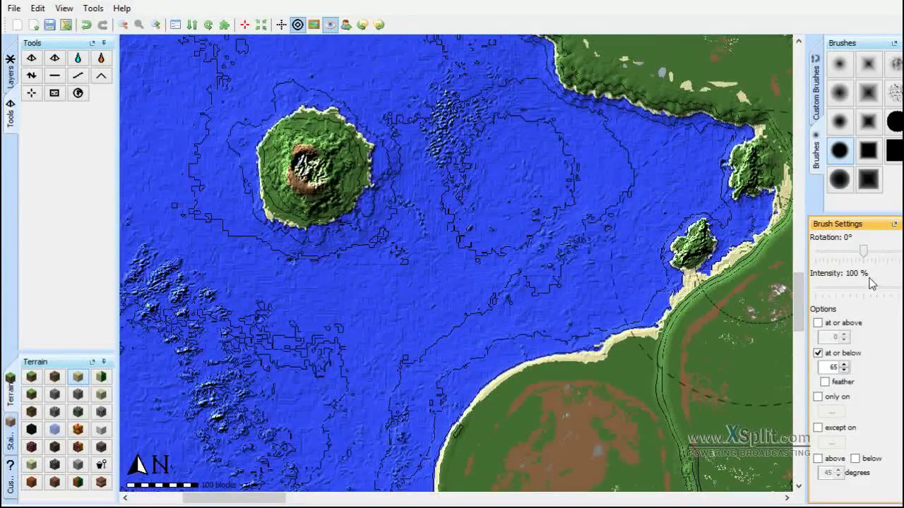
{"action": "left_click_drag", "start_coordinate": [800, 311], "coordinate": [801, 251]}
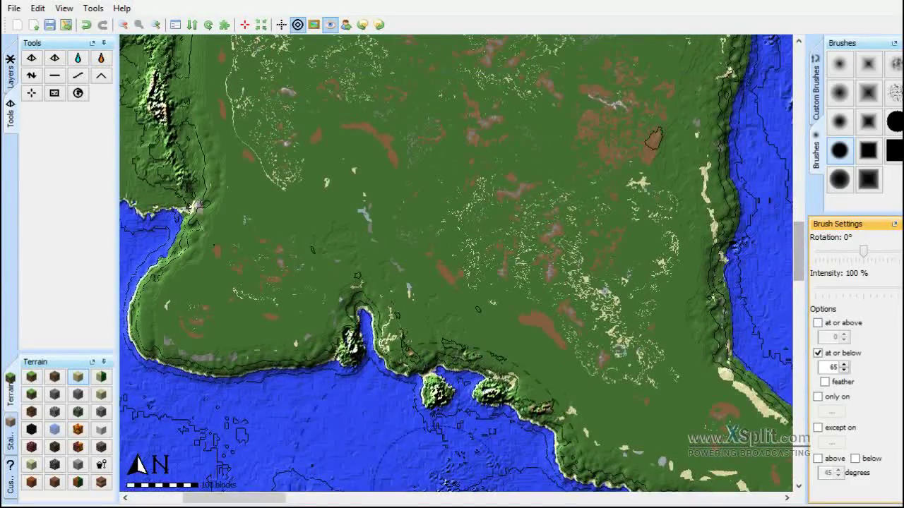
{"action": "left_click_drag", "start_coordinate": [291, 500], "coordinate": [244, 500]}
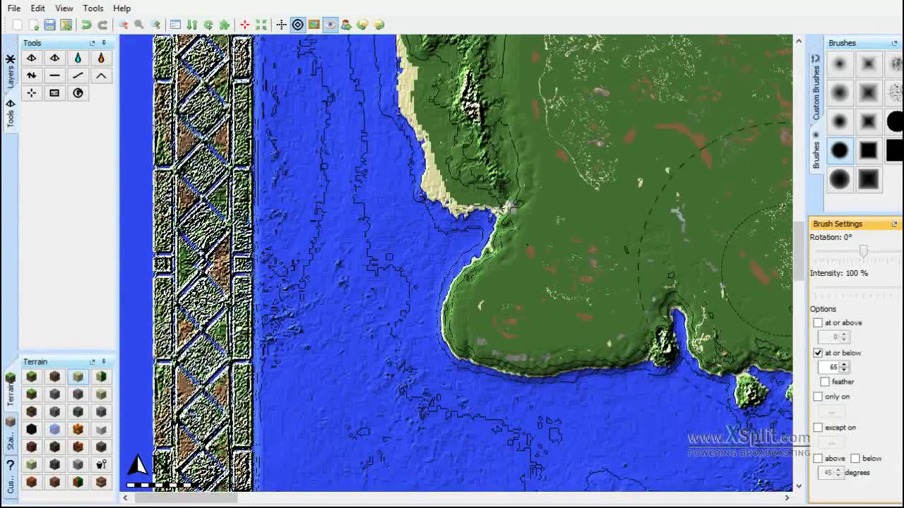
{"action": "left_click_drag", "start_coordinate": [802, 264], "coordinate": [802, 246]}
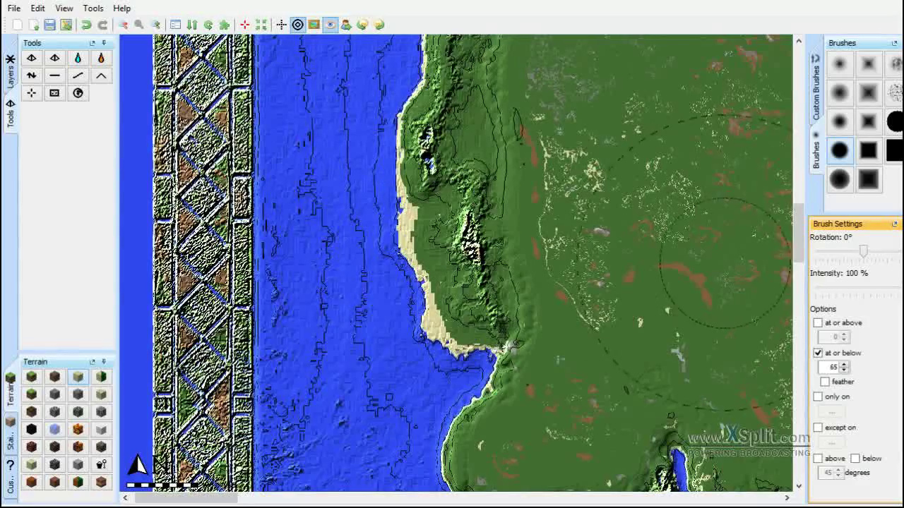
{"action": "left_click_drag", "start_coordinate": [798, 227], "coordinate": [799, 193]}
{"action": "mouse_move", "coordinate": [460, 263]}
{"action": "left_mouse_down"}
{"action": "mouse_move", "coordinate": [509, 91]}
{"action": "mouse_move", "coordinate": [606, 58]}
{"action": "left_mouse_up"}
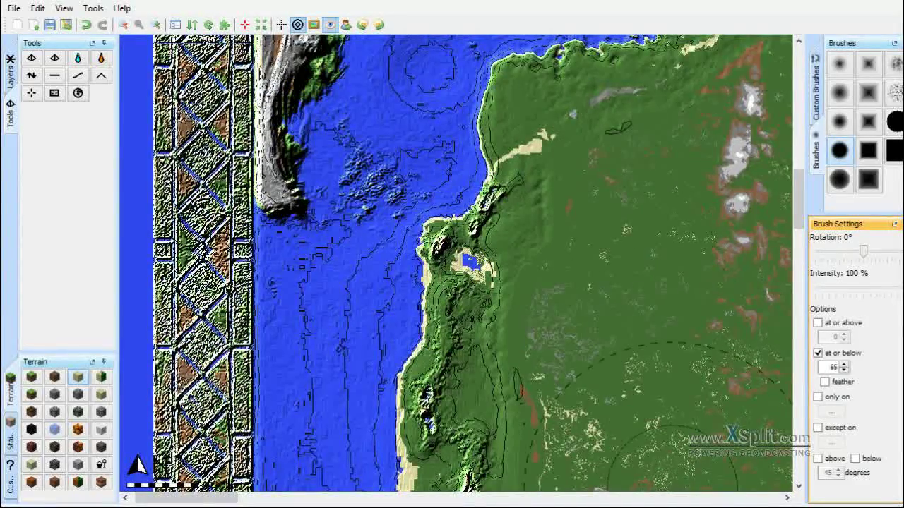
Paint sand along both shores of the narrow inlet at the western continent's northeastern corner.
{"action": "left_click_drag", "start_coordinate": [187, 498], "coordinate": [251, 498]}
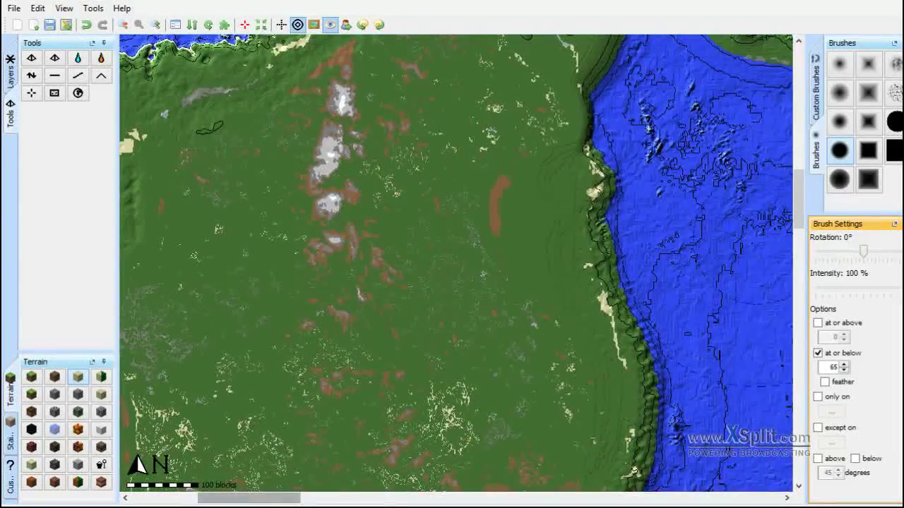
{"action": "left_click_drag", "start_coordinate": [800, 220], "coordinate": [800, 192]}
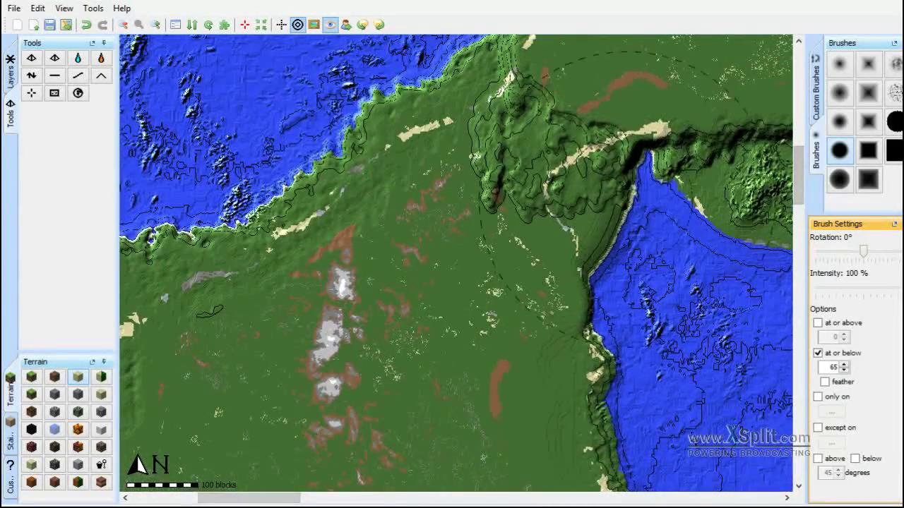
{"action": "left_click_drag", "start_coordinate": [649, 164], "coordinate": [744, 187]}
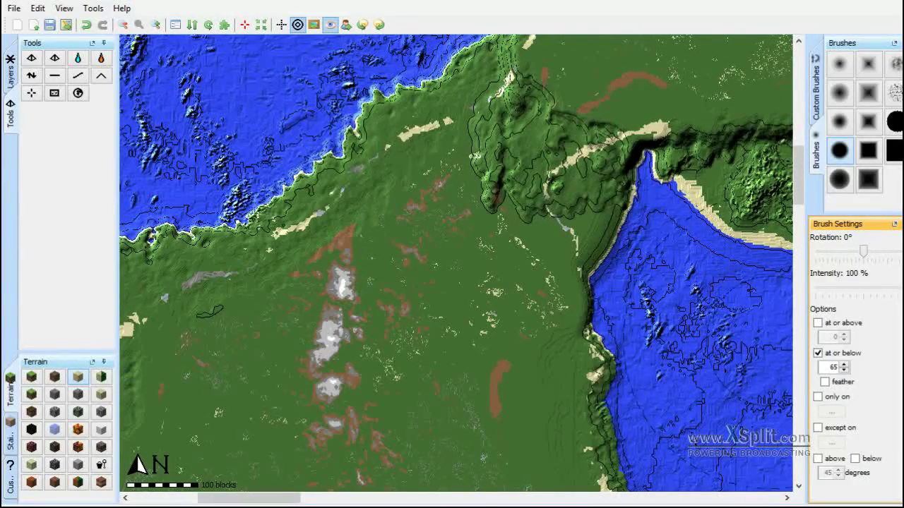
Paint sand along the eastern coasts of the western continent, land bridge and southern continent, and around the island to the east.
{"action": "left_click_drag", "start_coordinate": [798, 150], "coordinate": [798, 239]}
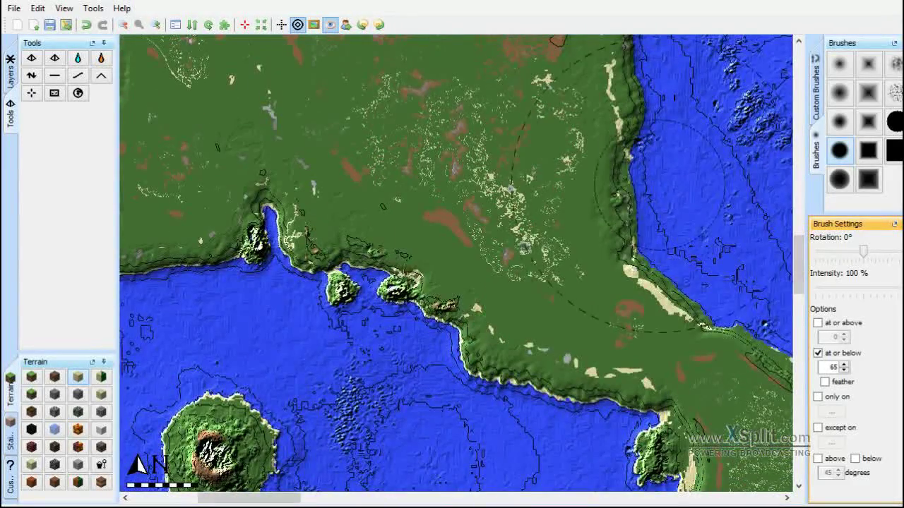
{"action": "left_click_drag", "start_coordinate": [267, 497], "coordinate": [334, 499]}
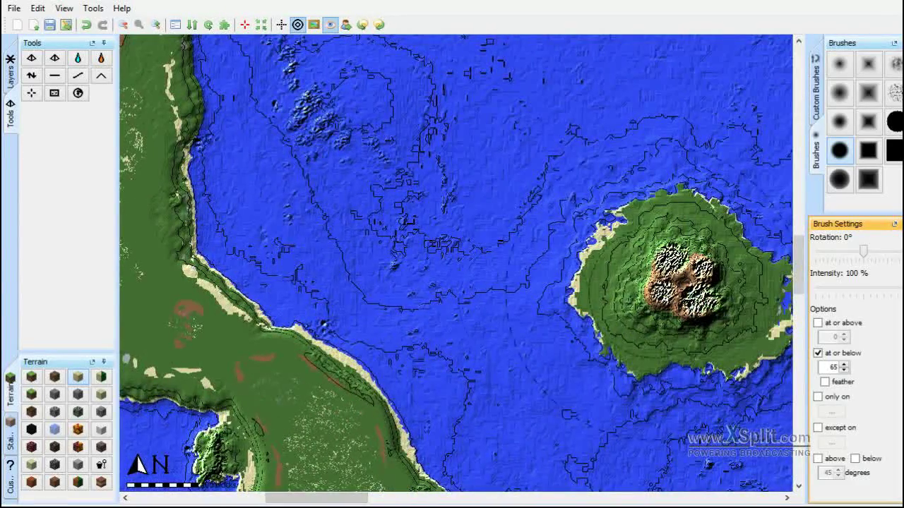
{"action": "left_click_drag", "start_coordinate": [798, 265], "coordinate": [799, 285]}
{"action": "mouse_move", "coordinate": [771, 169]}
{"action": "left_mouse_down"}
{"action": "mouse_move", "coordinate": [607, 187]}
{"action": "mouse_move", "coordinate": [709, 56]}
{"action": "mouse_move", "coordinate": [776, 138]}
{"action": "left_mouse_up"}
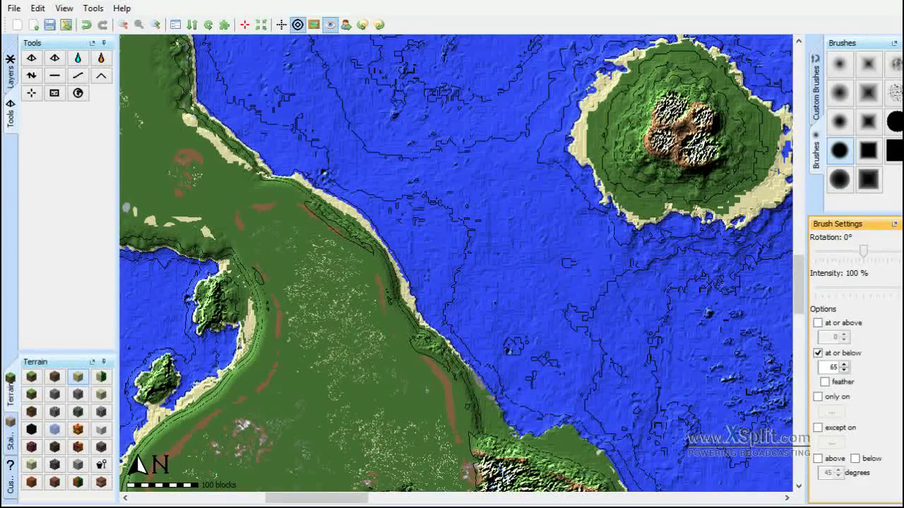
{"action": "mouse_move", "coordinate": [499, 377]}
{"action": "left_mouse_down"}
{"action": "mouse_move", "coordinate": [566, 432]}
{"action": "mouse_move", "coordinate": [487, 400]}
{"action": "left_mouse_up"}
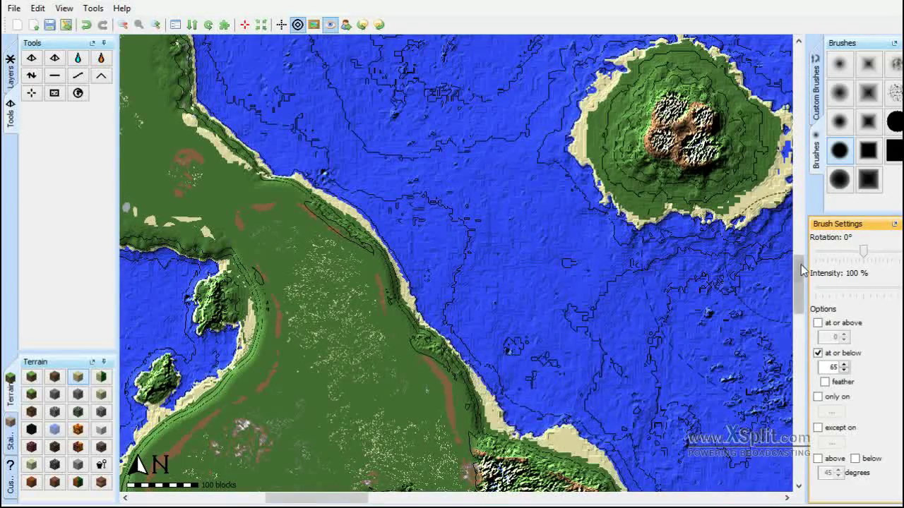
{"action": "left_click_drag", "start_coordinate": [798, 268], "coordinate": [799, 311]}
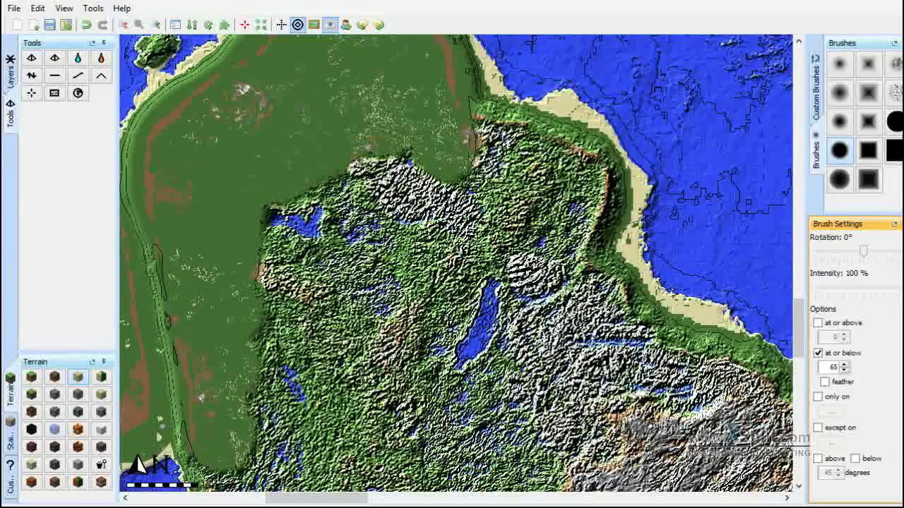
Try a height edit on the rounded landmass's northern interior with a custom brush and no level limit, and undo it.
{"action": "left_click_drag", "start_coordinate": [339, 502], "coordinate": [285, 502]}
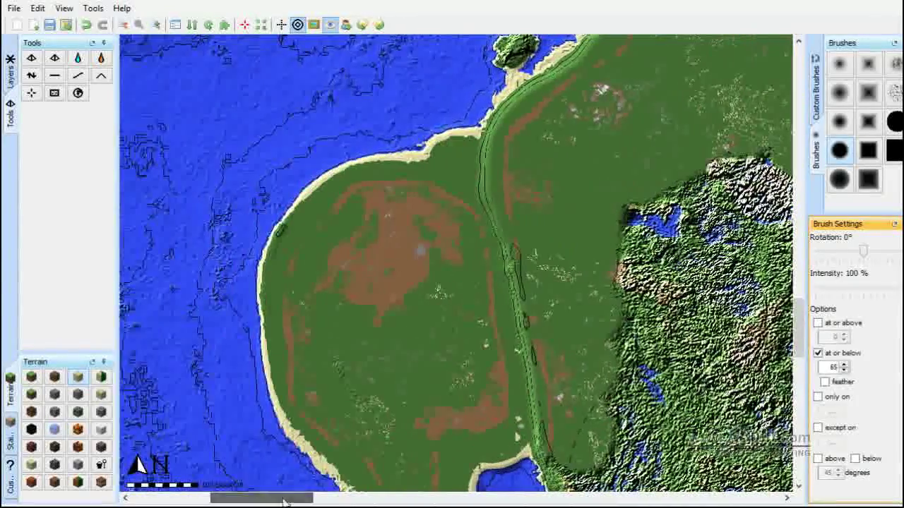
{"action": "left_click_drag", "start_coordinate": [799, 317], "coordinate": [798, 337]}
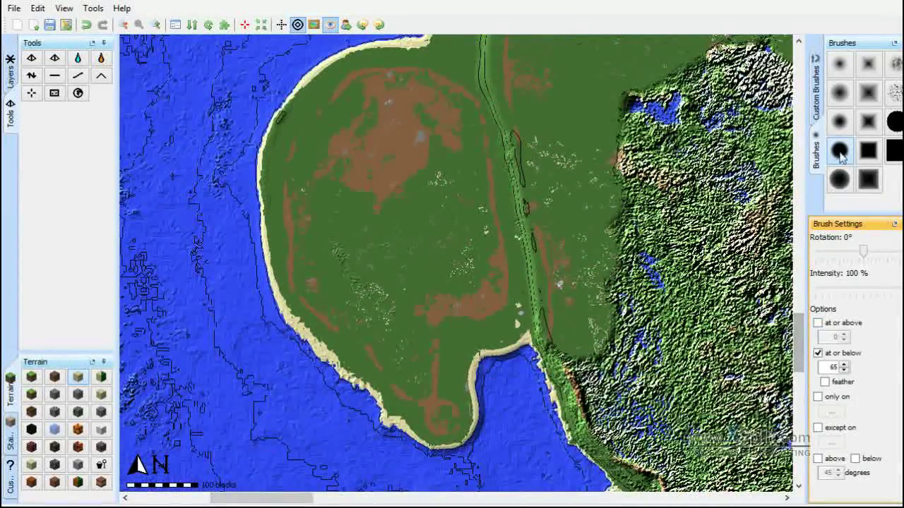
{"action": "left_click", "coordinate": [822, 79]}
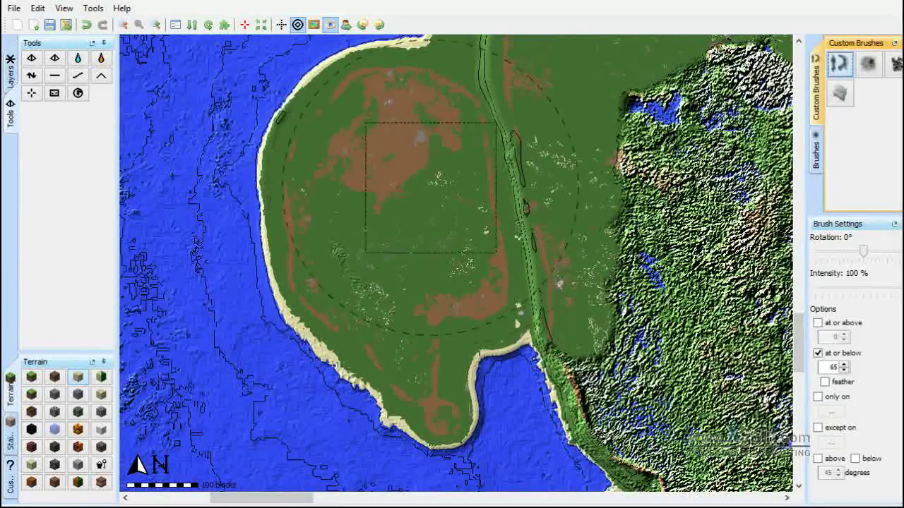
{"action": "left_click", "coordinate": [36, 78]}
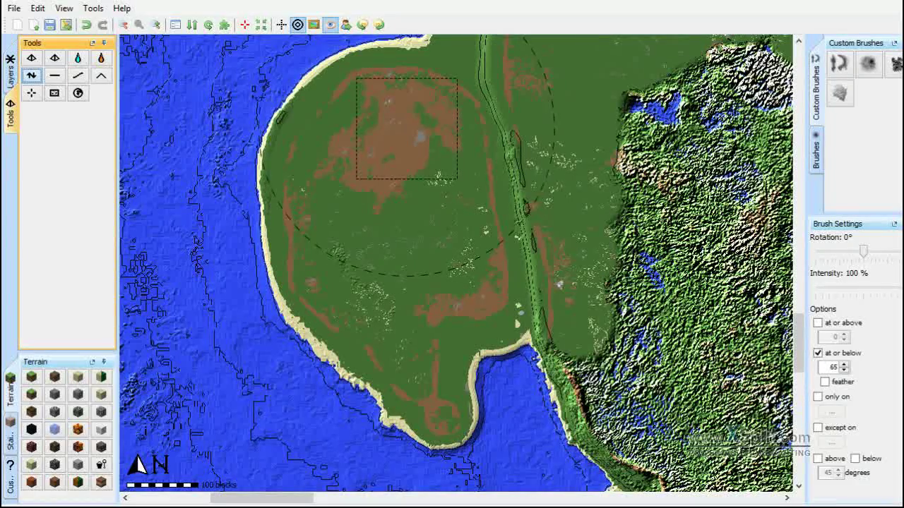
{"action": "left_click", "coordinate": [817, 353]}
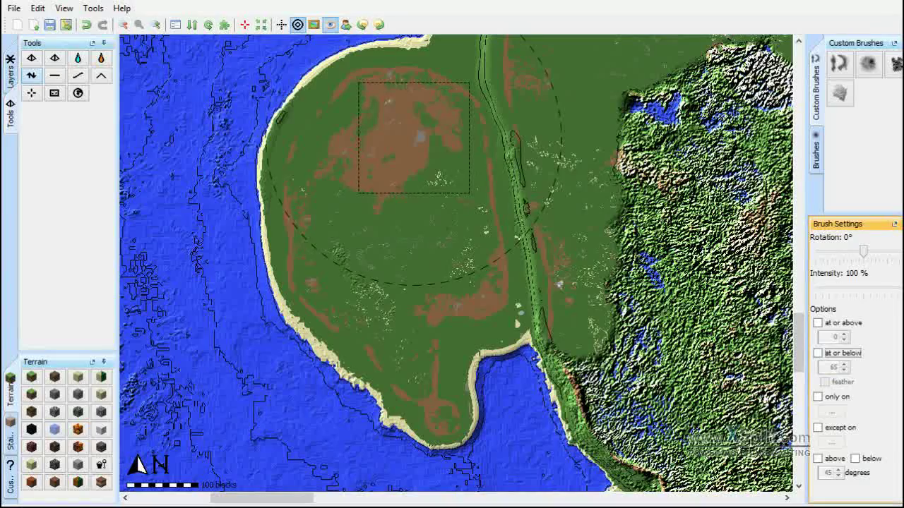
{"action": "left_click_drag", "start_coordinate": [414, 138], "coordinate": [415, 135]}
{"action": "left_click", "coordinate": [86, 25]}
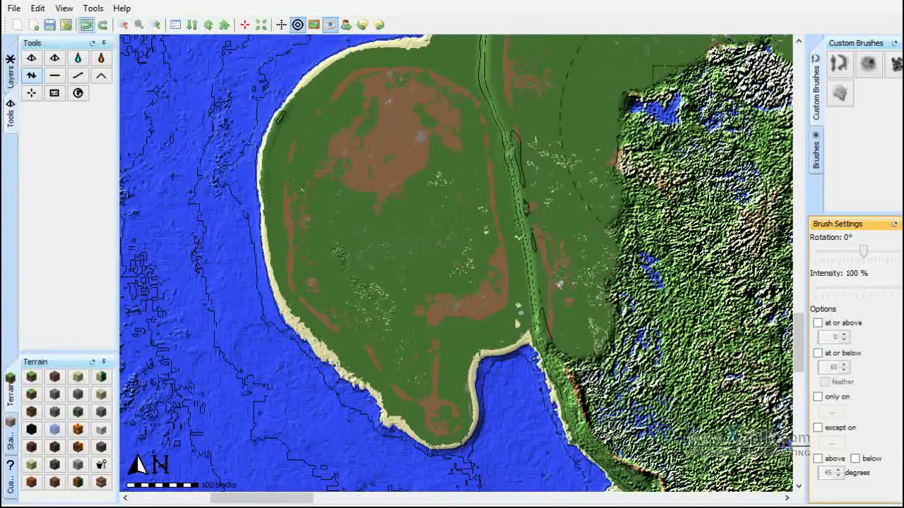
Raise a pair of ridges in the rounded landmass's northern interior with the twin-ridge custom brush, and undo the extra stamp made in the south.
{"action": "left_click", "coordinate": [835, 74]}
{"action": "left_click_drag", "start_coordinate": [424, 122], "coordinate": [424, 122]}
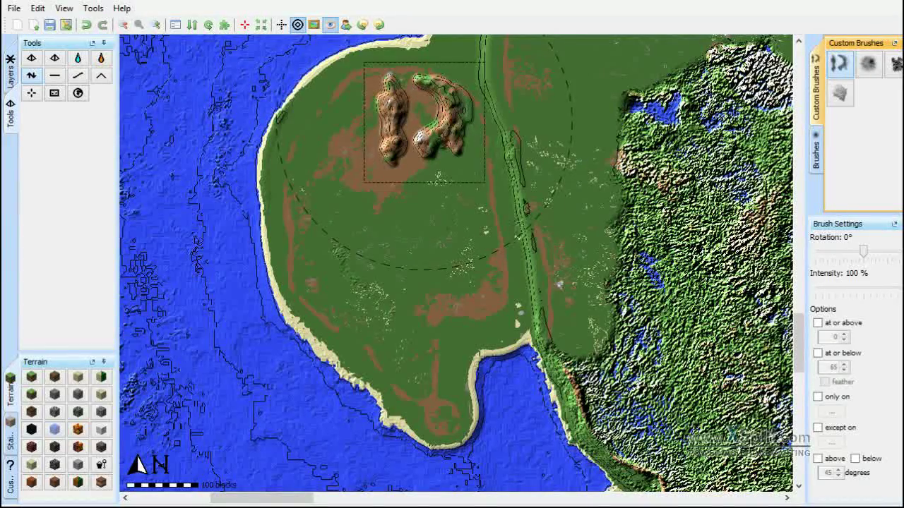
{"action": "left_click_drag", "start_coordinate": [421, 299], "coordinate": [421, 299]}
{"action": "left_click", "coordinate": [85, 25]}
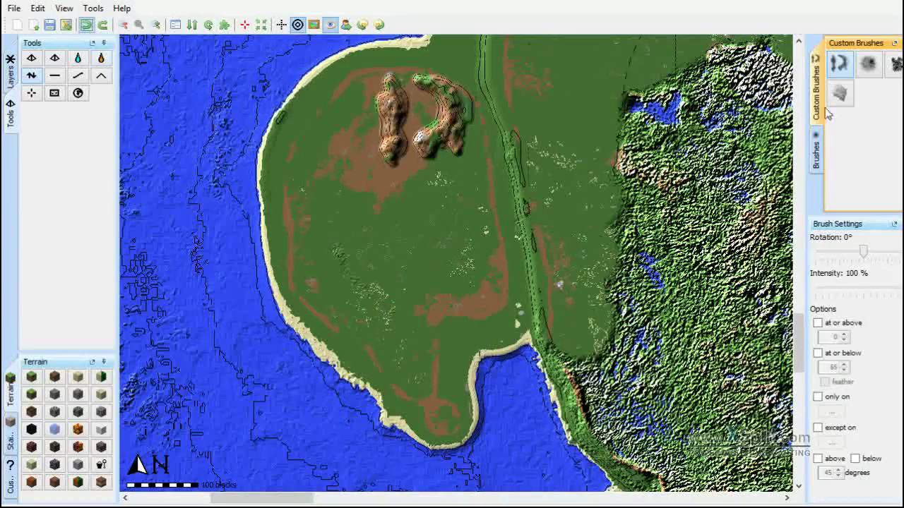
Build a large mountain in the rounded landmass's southern interior with the round custom brush, undoing the last strokes.
{"action": "left_click", "coordinate": [868, 65]}
{"action": "left_click_drag", "start_coordinate": [424, 307], "coordinate": [409, 305]}
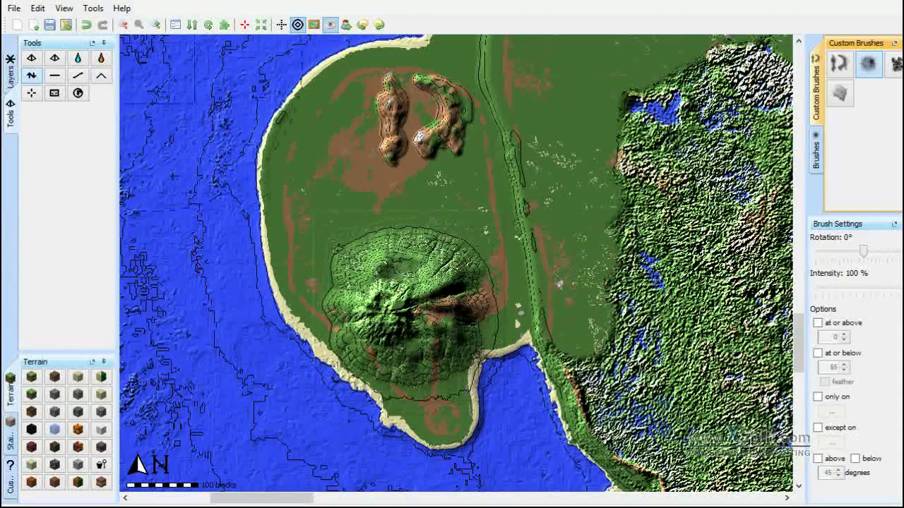
{"action": "left_click", "coordinate": [93, 27]}
{"action": "left_click", "coordinate": [90, 28]}
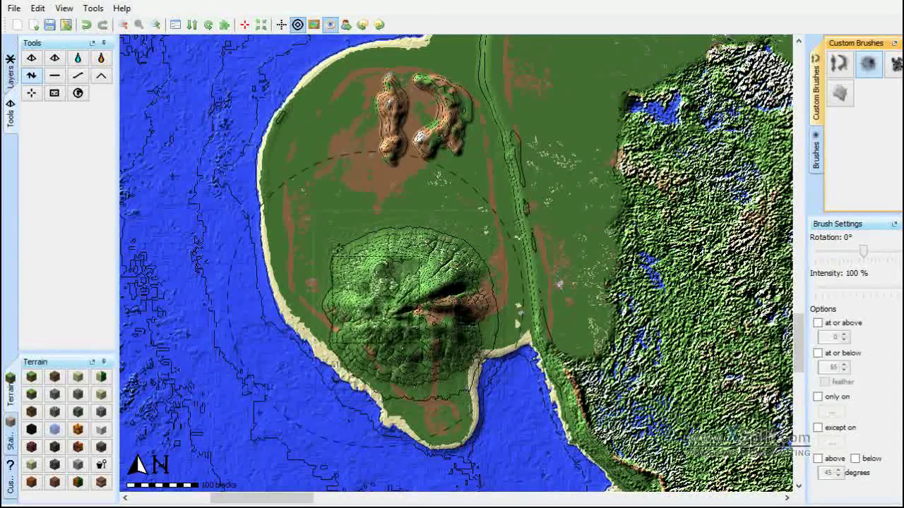
Roughen the southern mountain with a noise brush, undoing the last strokes, and extend its foot outward with an irregular custom brush.
{"action": "left_click", "coordinate": [817, 146]}
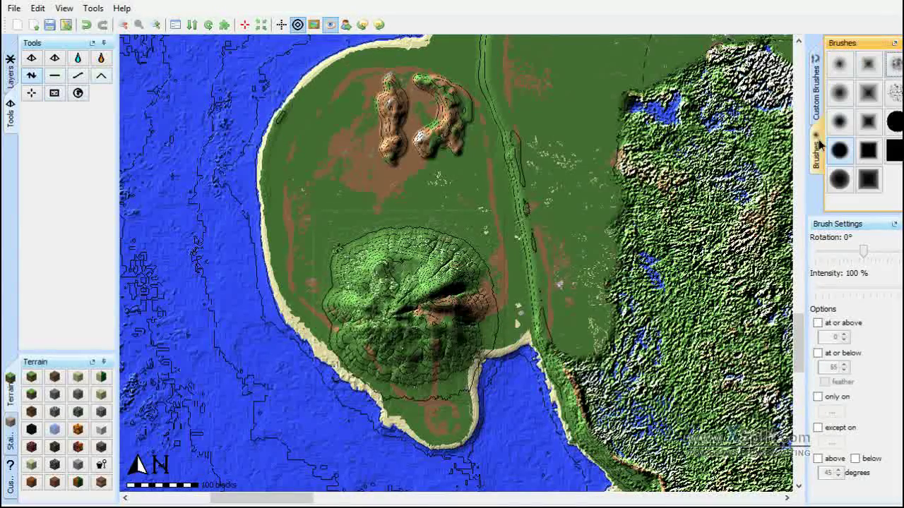
{"action": "left_click", "coordinate": [895, 65]}
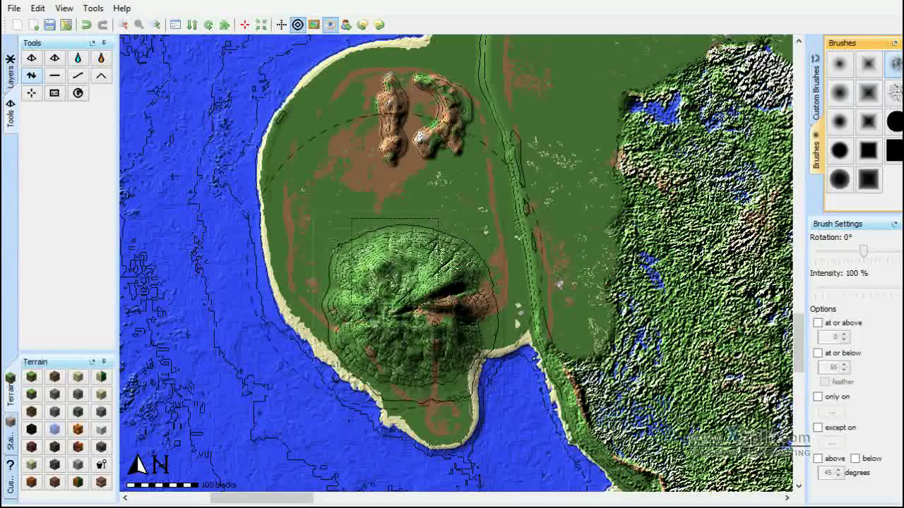
{"action": "mouse_move", "coordinate": [381, 275]}
{"action": "left_mouse_down"}
{"action": "mouse_move", "coordinate": [364, 318]}
{"action": "mouse_move", "coordinate": [381, 339]}
{"action": "mouse_move", "coordinate": [417, 332]}
{"action": "left_mouse_up"}
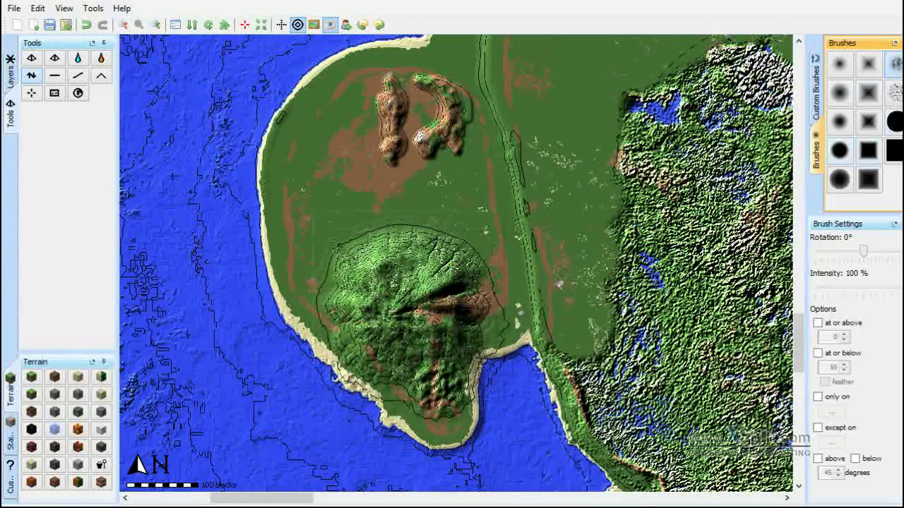
{"action": "left_click", "coordinate": [85, 24]}
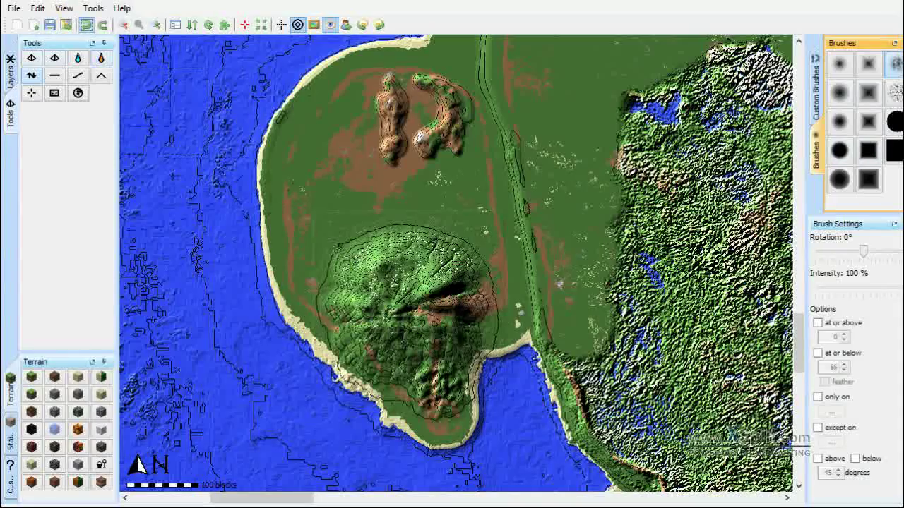
{"action": "left_click", "coordinate": [85, 24]}
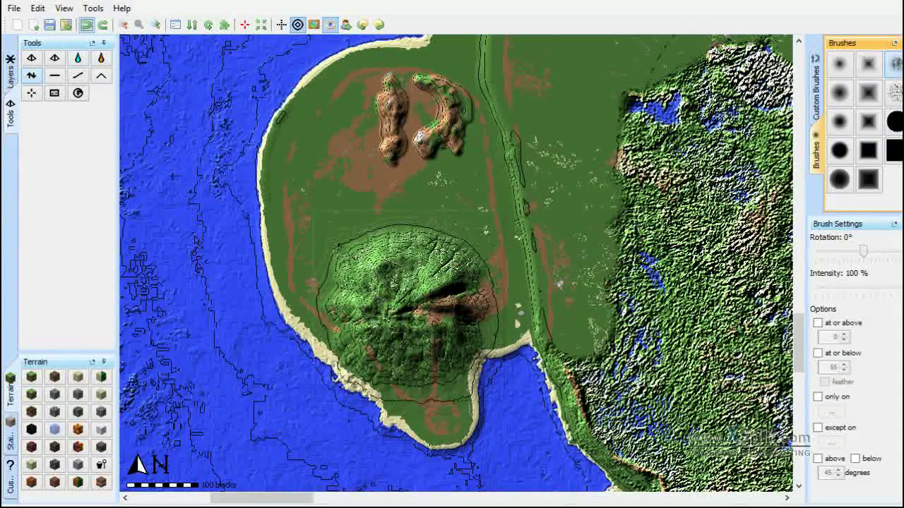
{"action": "left_click", "coordinate": [819, 112]}
{"action": "left_click", "coordinate": [840, 94]}
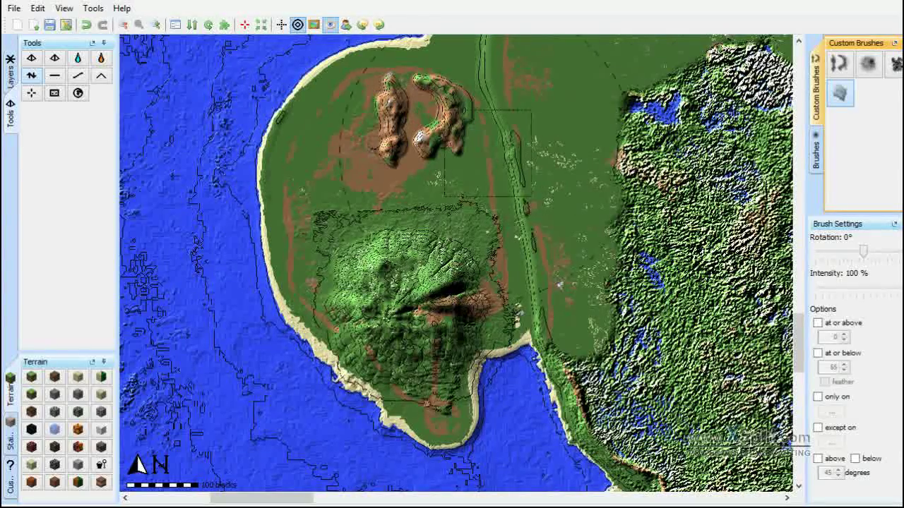
Raise the northern twin ridges higher and build up the ground around them with the twin-ridge and round custom brushes.
{"action": "left_click", "coordinate": [838, 63]}
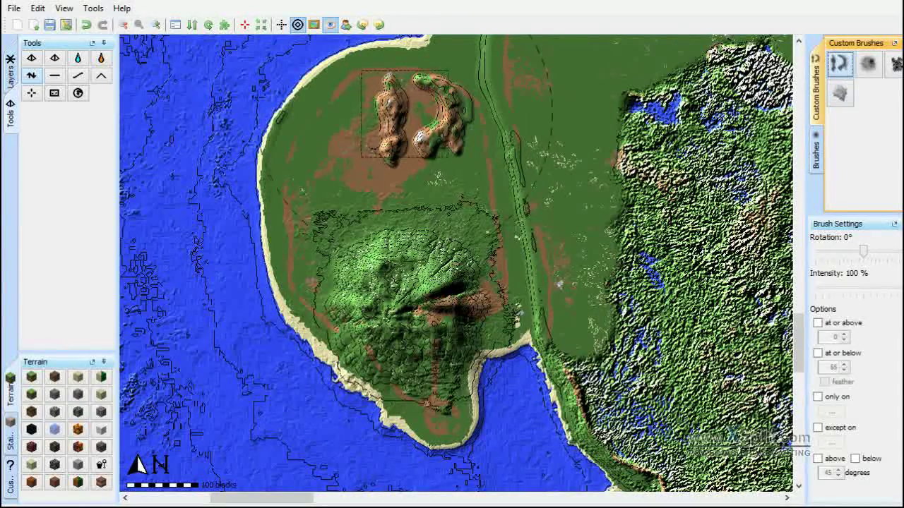
{"action": "left_click_drag", "start_coordinate": [410, 116], "coordinate": [428, 145]}
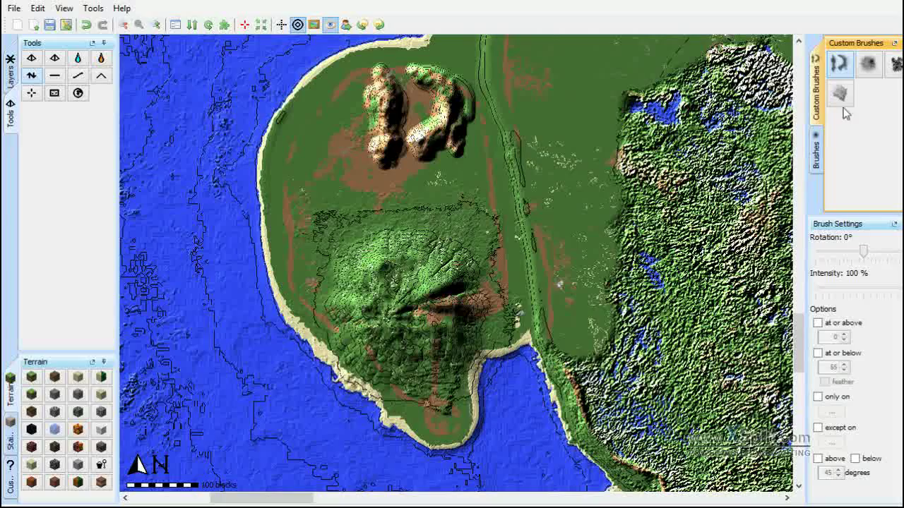
{"action": "left_click", "coordinate": [817, 150]}
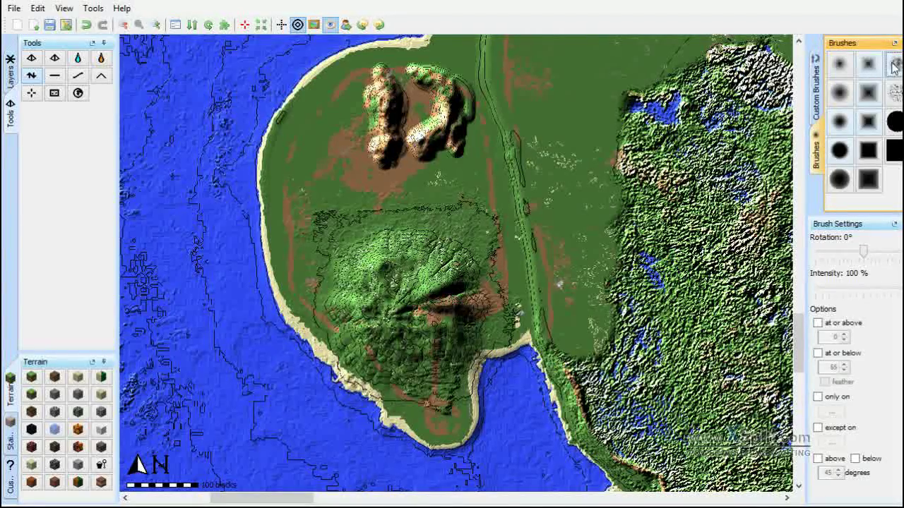
{"action": "left_click", "coordinate": [817, 92]}
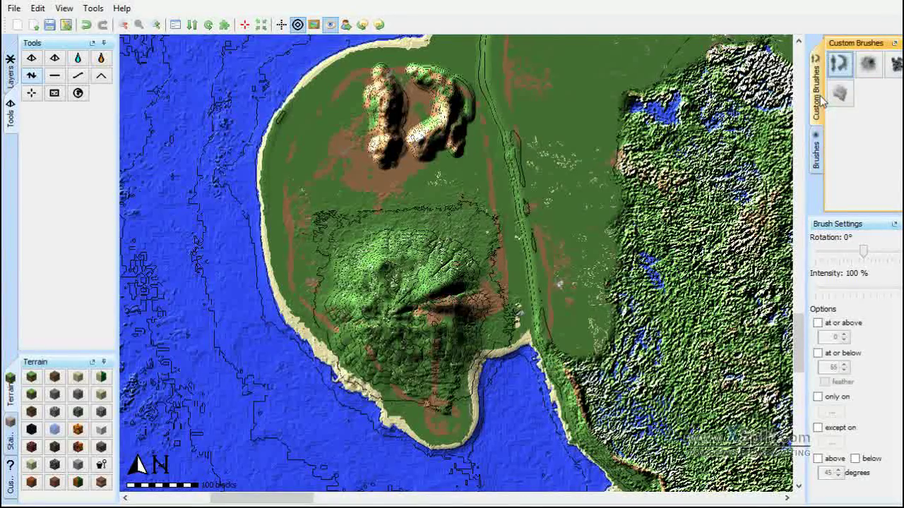
{"action": "left_click", "coordinate": [867, 67]}
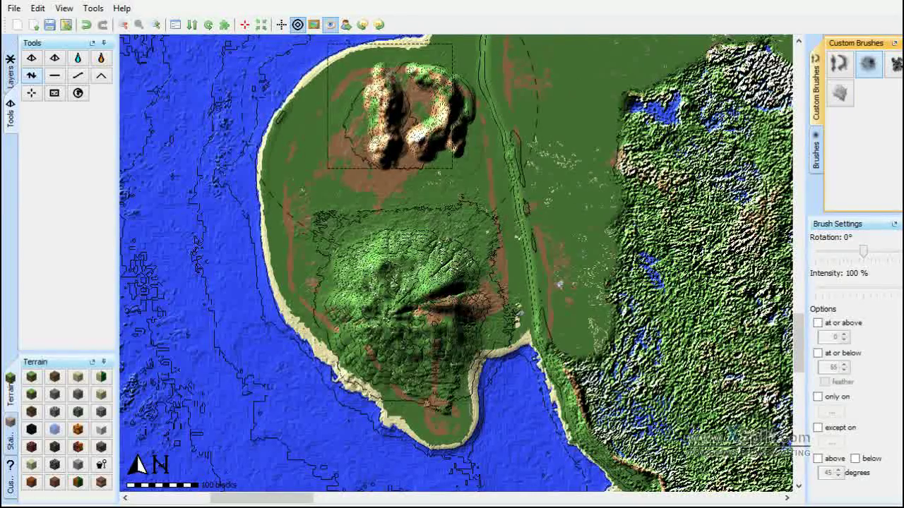
{"action": "scroll", "coordinate": [390, 106], "scroll_direction": "up", "scroll_amount": 7}
{"action": "mouse_move", "coordinate": [437, 92]}
{"action": "left_mouse_down"}
{"action": "mouse_move", "coordinate": [439, 102]}
{"action": "mouse_move", "coordinate": [389, 87]}
{"action": "mouse_move", "coordinate": [385, 117]}
{"action": "left_mouse_up"}
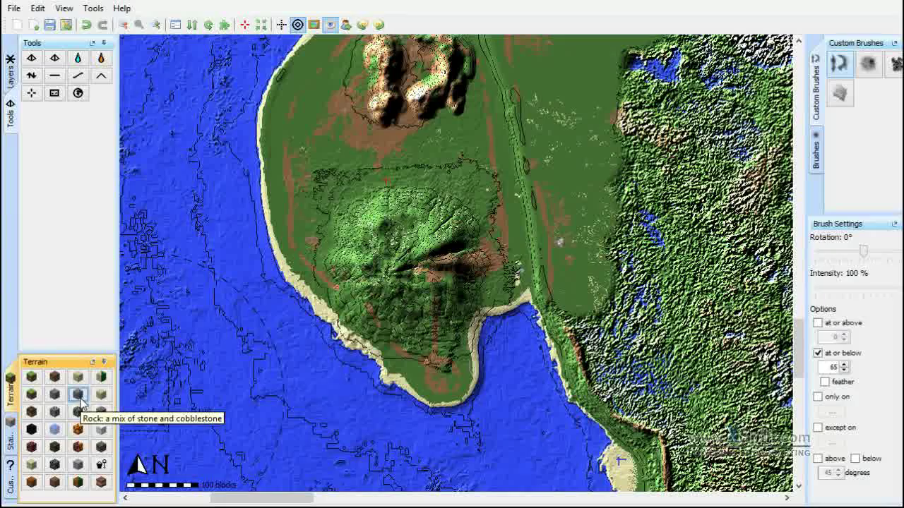
Paint rock on the southern mountain and northern ridges, limited to slopes above 70 degrees with no height limit.
{"action": "left_click", "coordinate": [54, 75]}
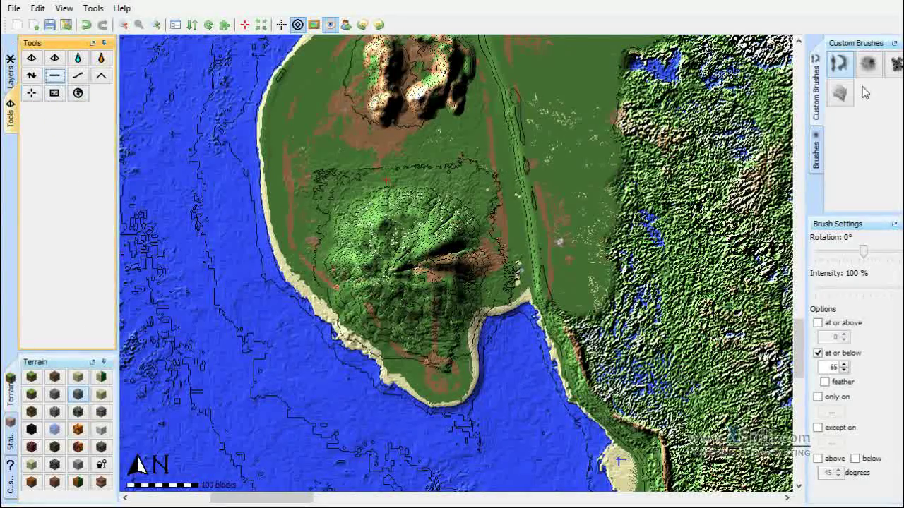
{"action": "left_click", "coordinate": [816, 150]}
{"action": "left_click", "coordinate": [813, 91]}
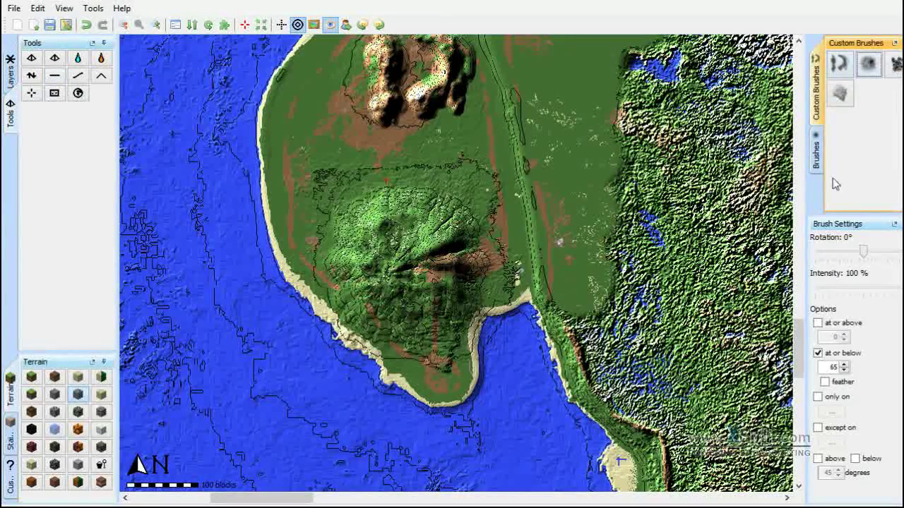
{"action": "left_click", "coordinate": [817, 354]}
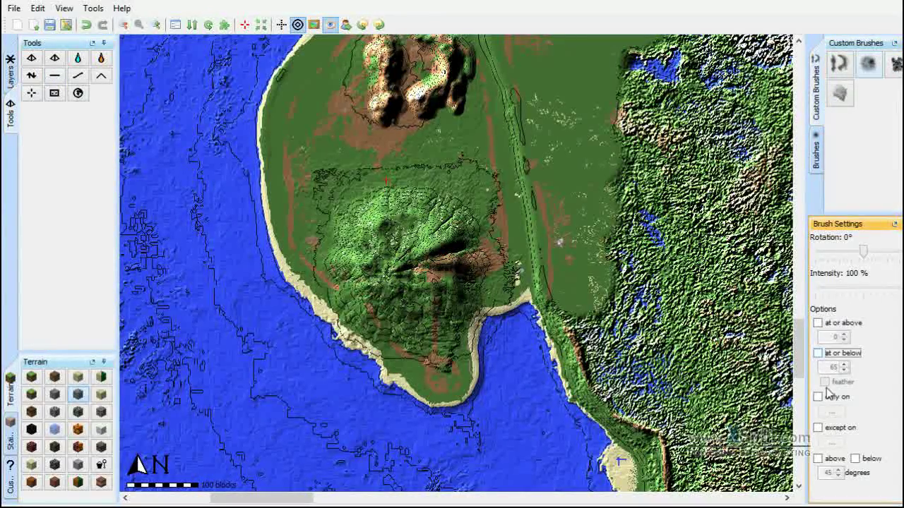
{"action": "left_click", "coordinate": [817, 462]}
{"action": "mouse_move", "coordinate": [422, 250]}
{"action": "left_mouse_down"}
{"action": "mouse_move", "coordinate": [374, 260]}
{"action": "mouse_move", "coordinate": [427, 279]}
{"action": "mouse_move", "coordinate": [427, 231]}
{"action": "left_mouse_up"}
{"action": "mouse_move", "coordinate": [462, 267]}
{"action": "left_mouse_down"}
{"action": "mouse_move", "coordinate": [399, 247]}
{"action": "mouse_move", "coordinate": [415, 237]}
{"action": "mouse_move", "coordinate": [402, 258]}
{"action": "mouse_move", "coordinate": [439, 258]}
{"action": "mouse_move", "coordinate": [411, 251]}
{"action": "mouse_move", "coordinate": [422, 267]}
{"action": "left_mouse_up"}
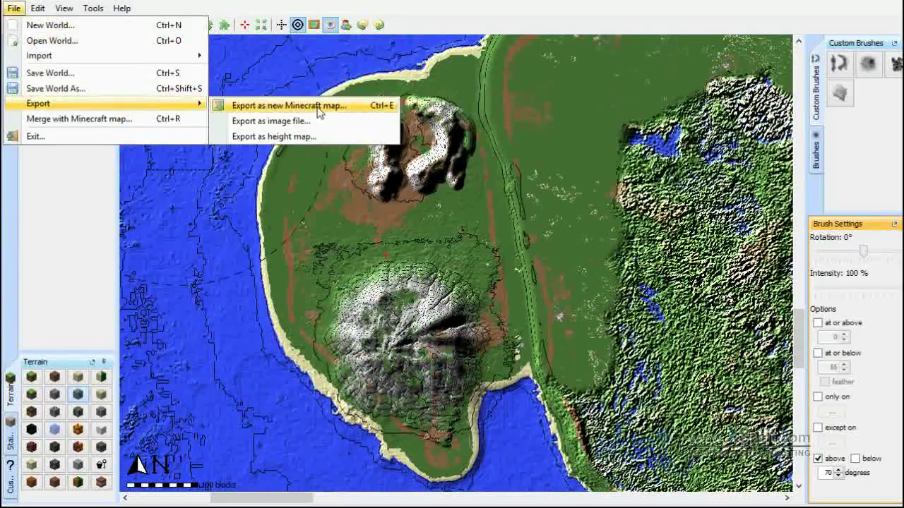
Start exporting a new Minecraft map in Creative mode with cheats allowed, excluding the chest of goodies and structures.
{"action": "left_click", "coordinate": [317, 107]}
{"action": "left_click", "coordinate": [346, 163]}
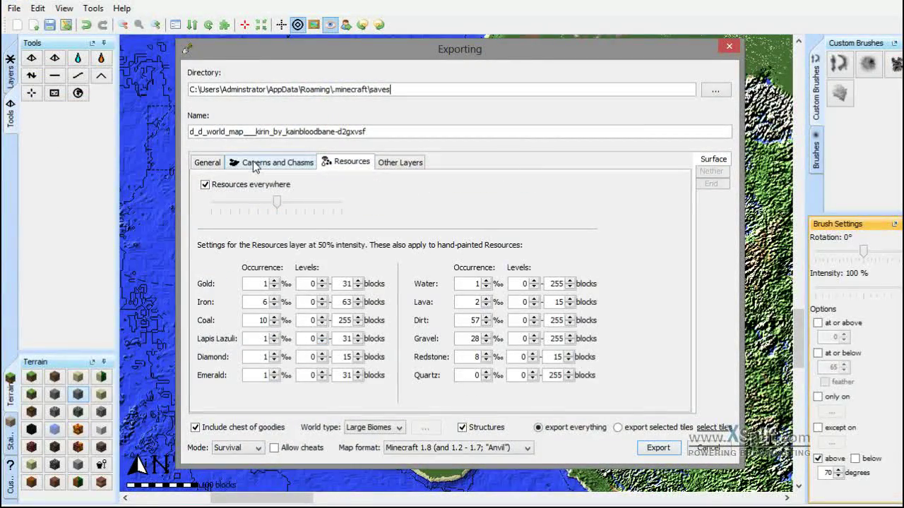
{"action": "left_click", "coordinate": [236, 448]}
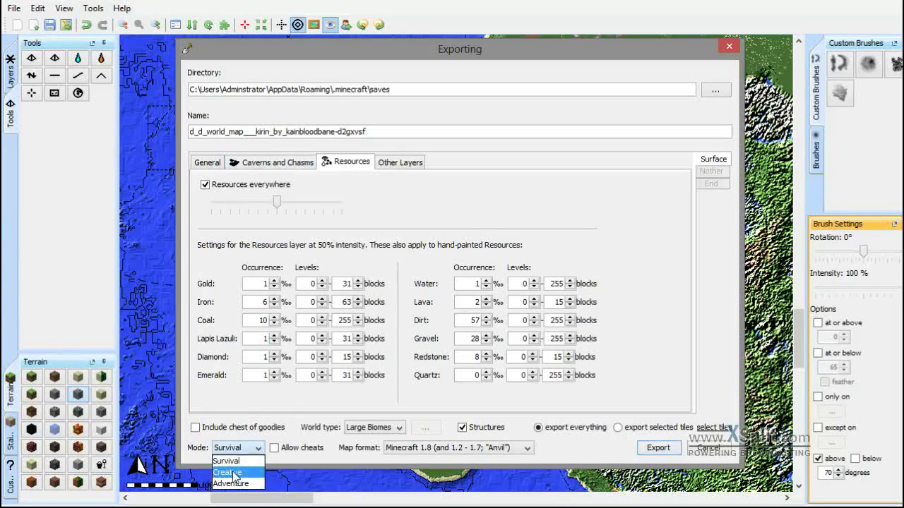
{"action": "left_click", "coordinate": [229, 469]}
{"action": "left_click", "coordinate": [468, 432]}
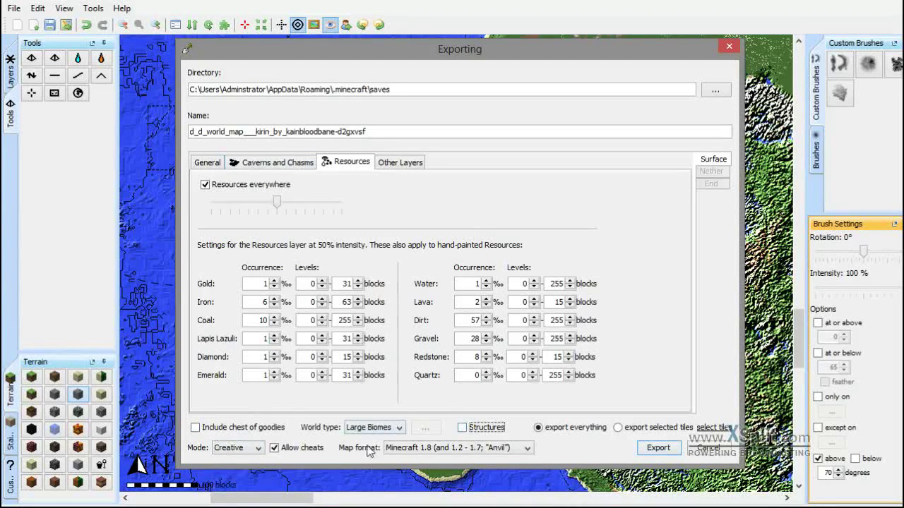
Name the exported world "rpg test" and surround it with a water border.
{"action": "left_click", "coordinate": [257, 162]}
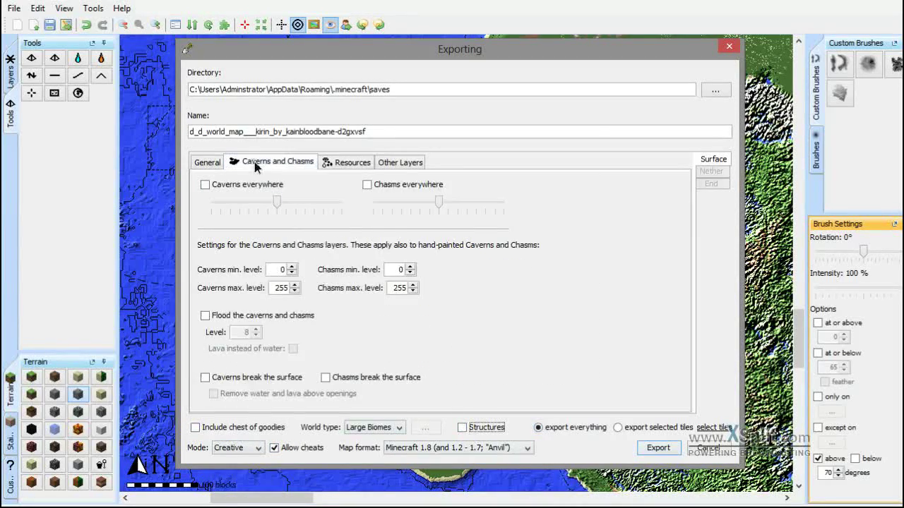
{"action": "left_click", "coordinate": [399, 162]}
{"action": "left_click", "coordinate": [207, 166]}
{"action": "left_click_drag", "start_coordinate": [256, 131], "coordinate": [367, 132]}
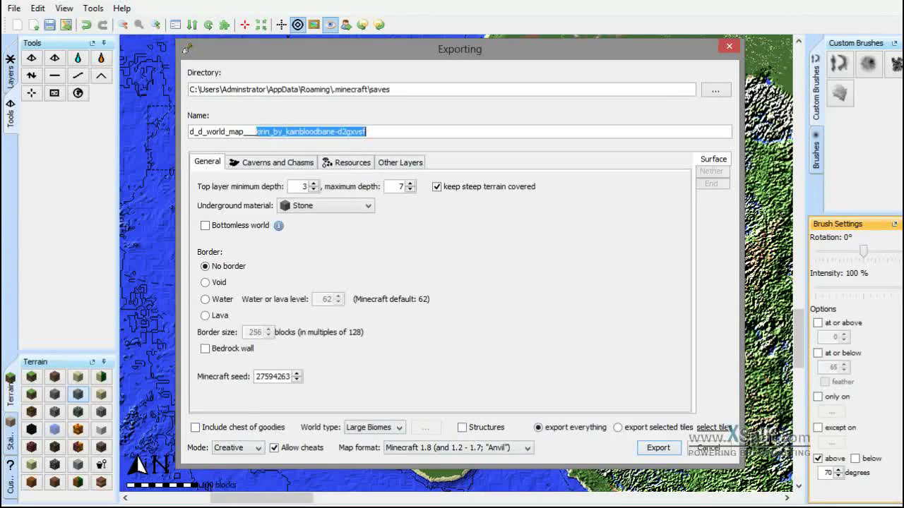
{"action": "key", "text": "BackSpace"}
{"action": "key", "text": "BackSpace"}
{"action": "key", "text": "BackSpace"}
{"action": "key", "text": "BackSpace"}
{"action": "key", "text": "BackSpace"}
{"action": "key", "text": "BackSpace"}
{"action": "key", "text": "BackSpace"}
{"action": "key", "text": "BackSpace"}
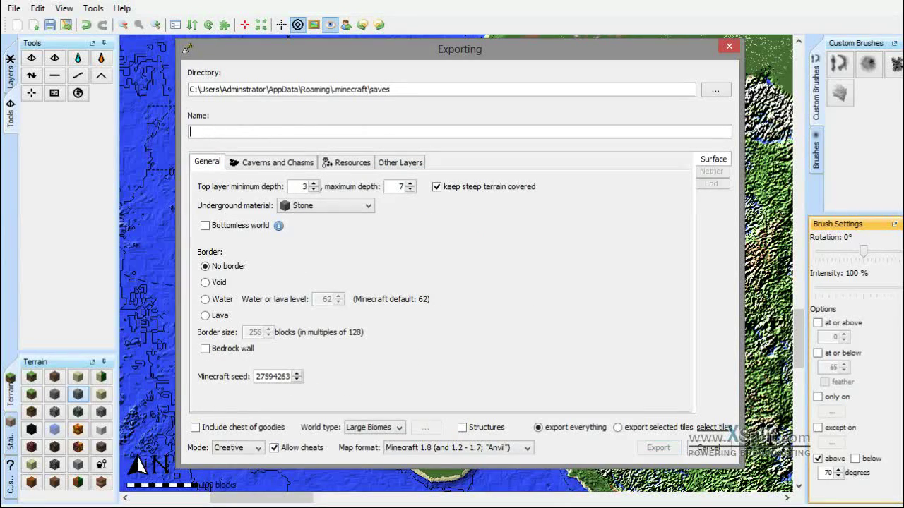
{"action": "type", "text": "rpg test"}
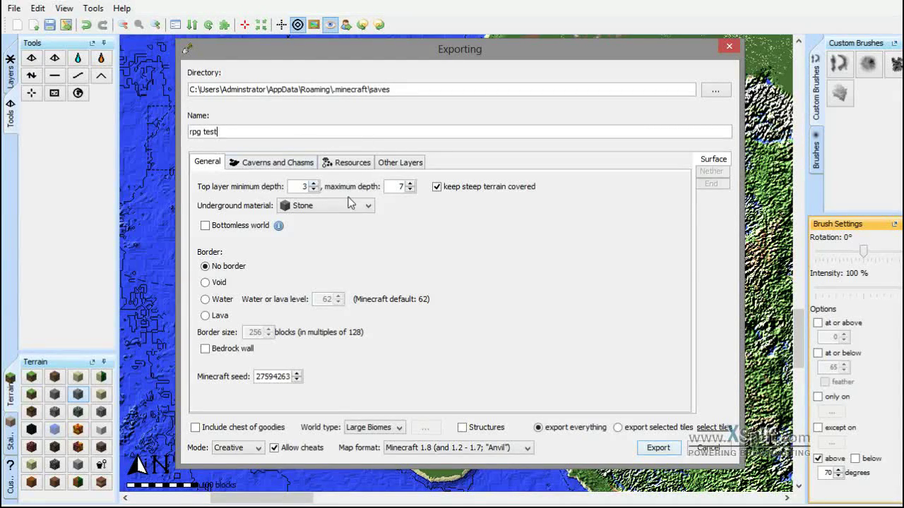
{"action": "left_click", "coordinate": [219, 299]}
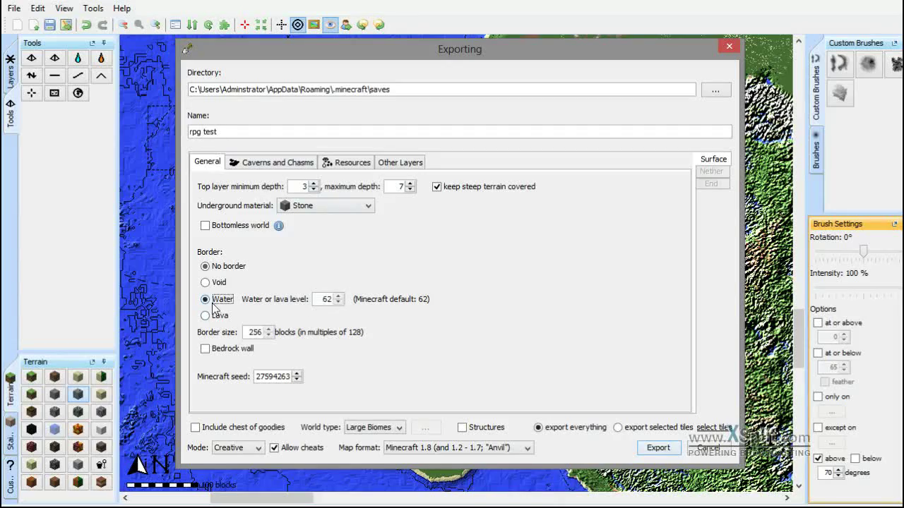
Switch the export to selected tiles only and bring the rounded landmass into the tile selection view.
{"action": "left_click", "coordinate": [618, 428]}
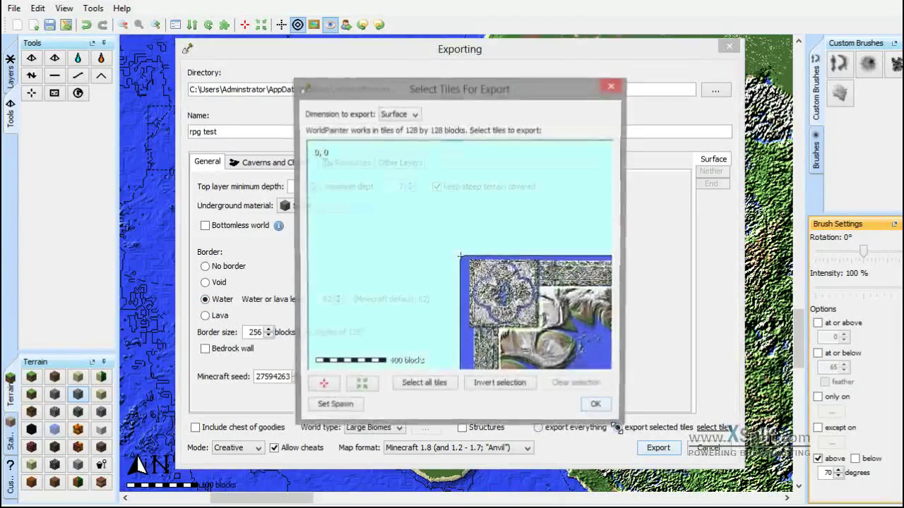
{"action": "left_click", "coordinate": [323, 386]}
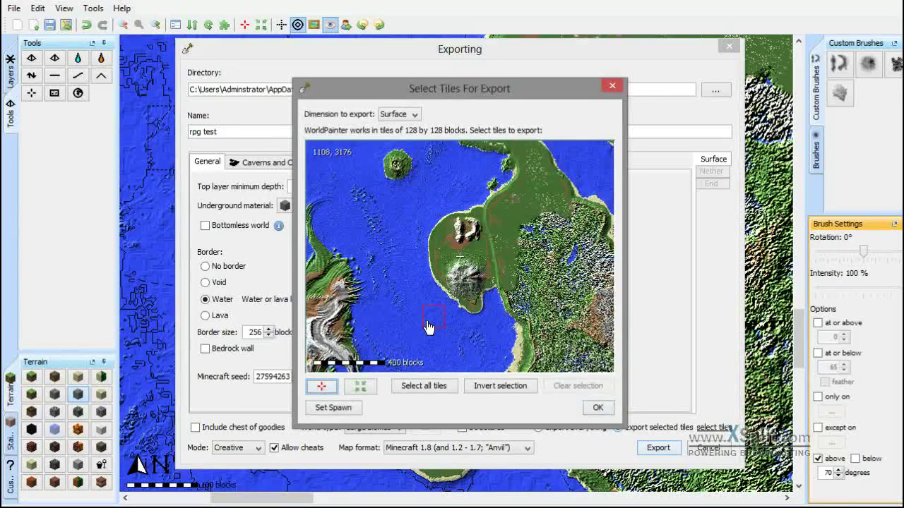
{"action": "left_click_drag", "start_coordinate": [428, 326], "coordinate": [580, 170]}
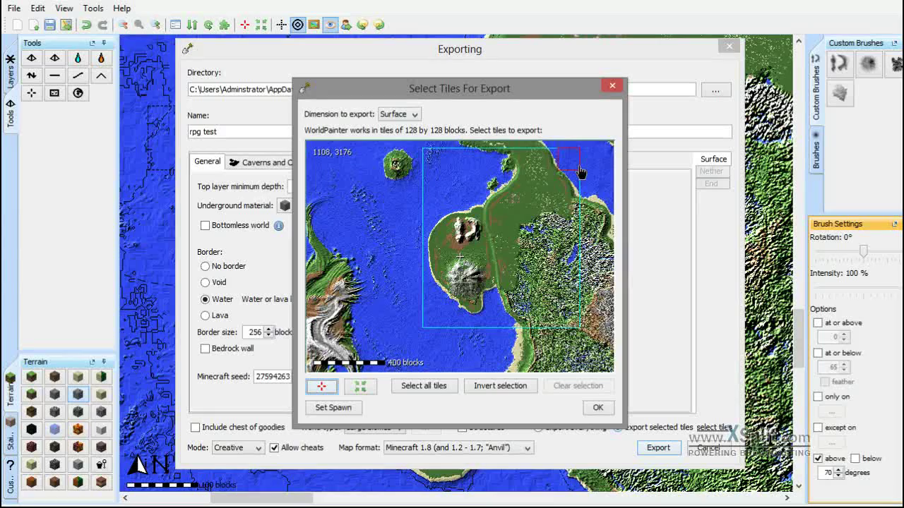
{"action": "left_click_drag", "start_coordinate": [580, 172], "coordinate": [576, 176]}
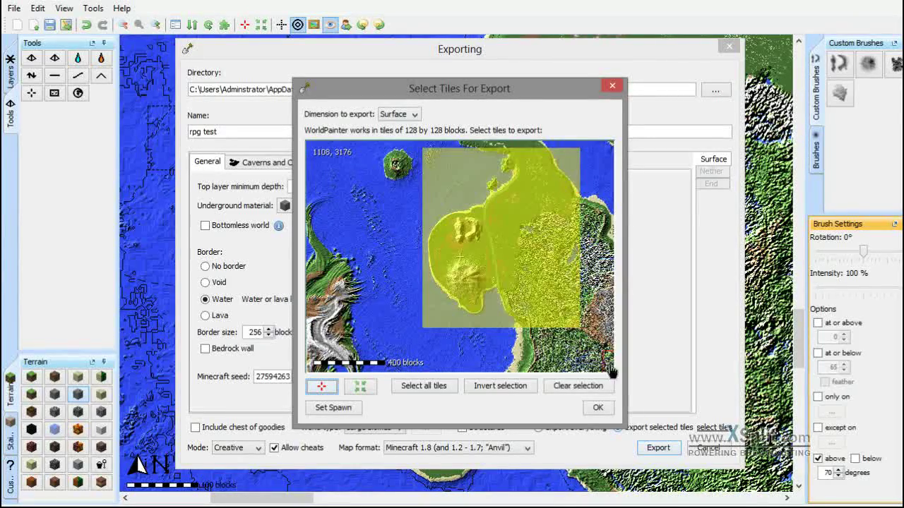
{"action": "left_click_drag", "start_coordinate": [611, 373], "coordinate": [320, 159]}
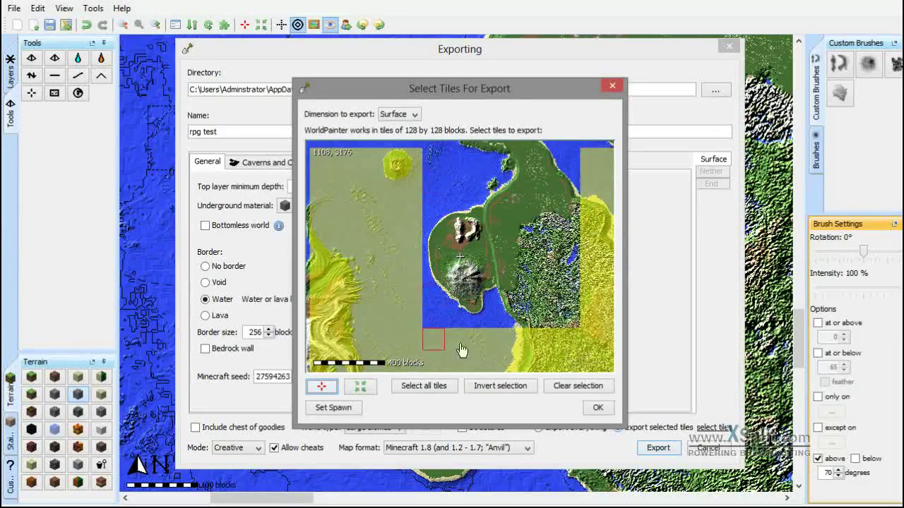
{"action": "left_click", "coordinate": [576, 386]}
Select the export tiles covering the rounded landmass, its surrounding sea, the northwestern island and the adjoining coasts.
{"action": "left_click_drag", "start_coordinate": [312, 150], "coordinate": [605, 363]}
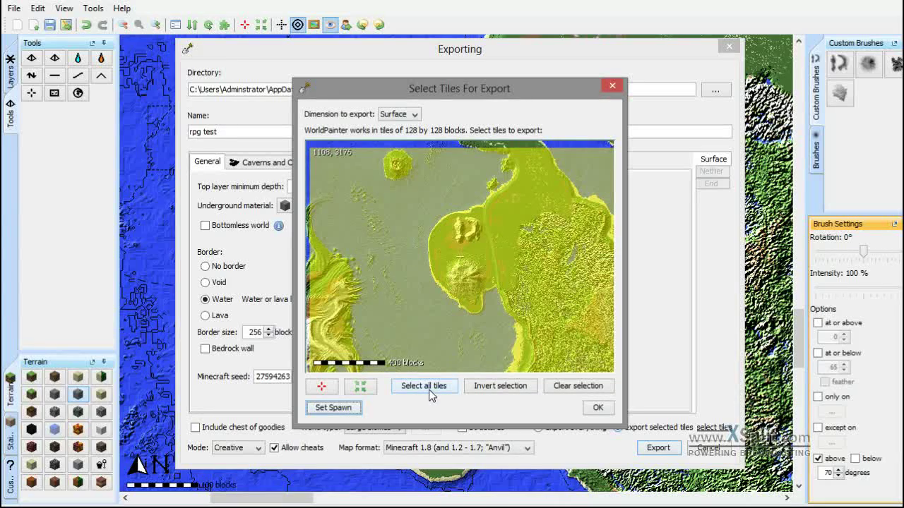
{"action": "left_click", "coordinate": [600, 409]}
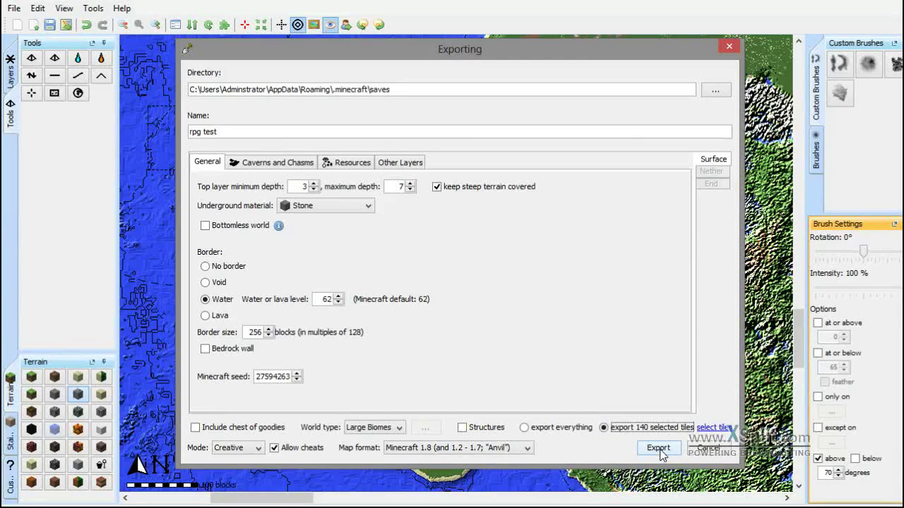
Export the 140 selected tiles as the "rpg test" world into the Minecraft saves folder.
{"action": "left_click", "coordinate": [659, 450]}
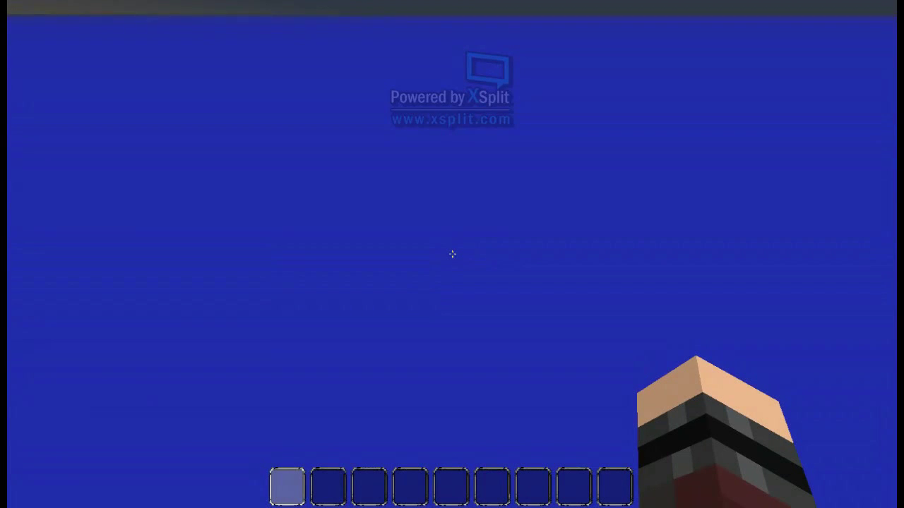
Switch to Minecraft and inspect the exported world's grassland and steep rocky peak from the air.
{"action": "key", "text": "e"}
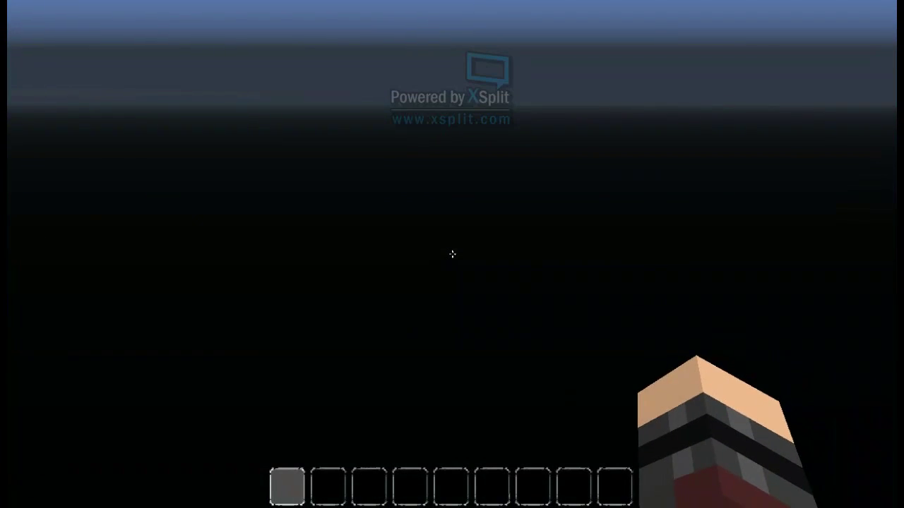
{"action": "key", "text": "e"}
{"action": "key", "text": "e"}
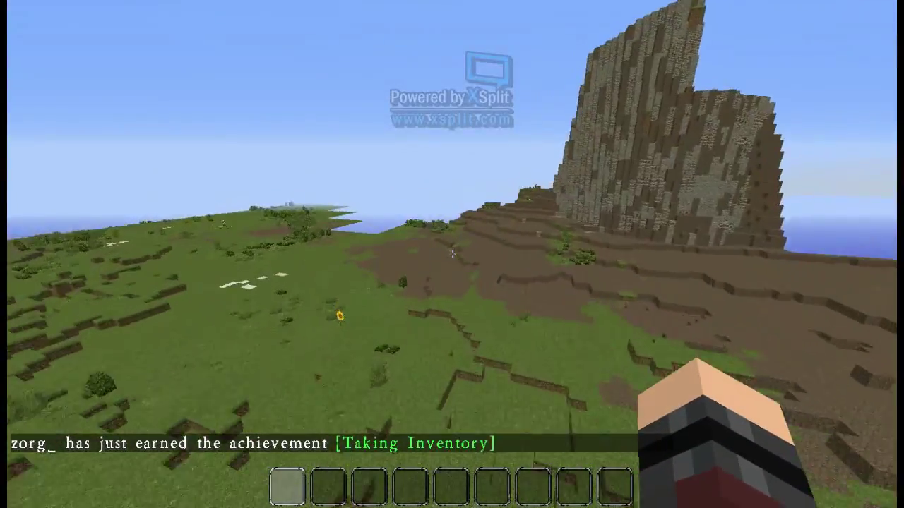
{"action": "key", "text": "w"}
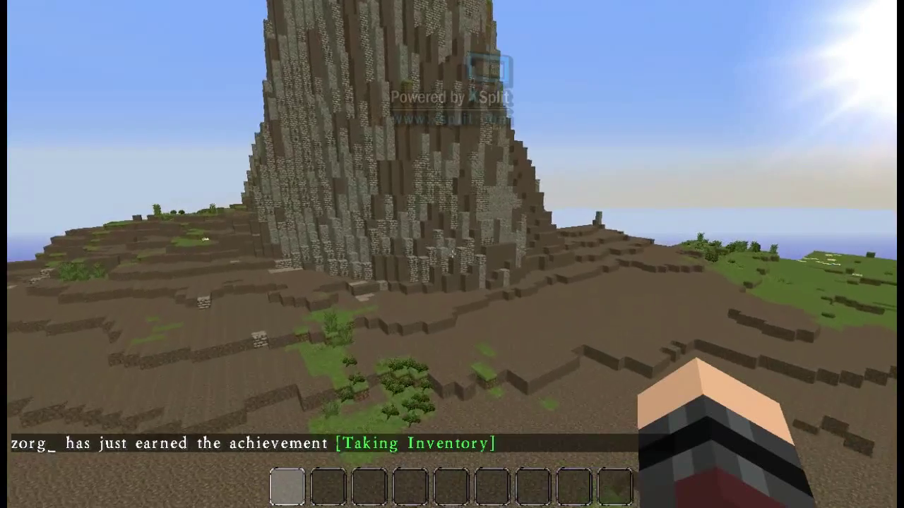
{"action": "key", "text": "w"}
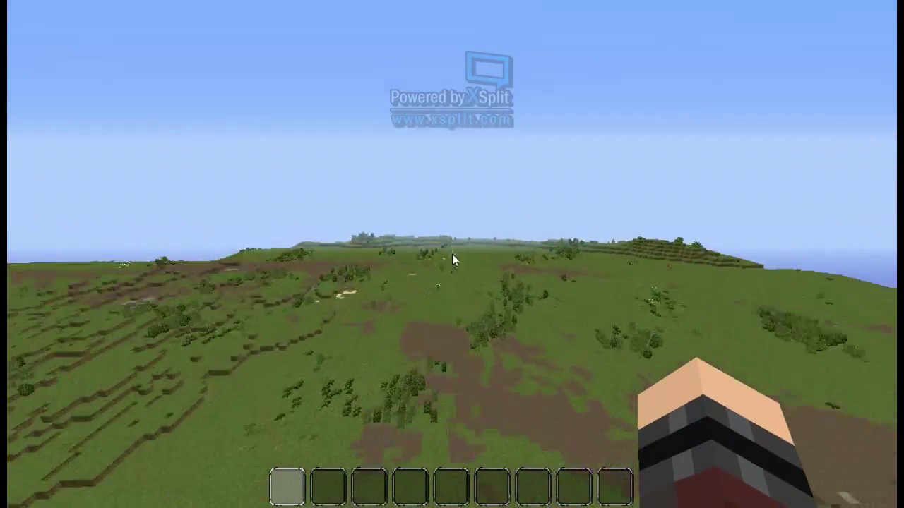
Raise the render distance to its maximum in the video settings and return to the game.
{"action": "key", "text": "Escape"}
{"action": "left_click", "coordinate": [375, 310]}
{"action": "left_click", "coordinate": [339, 296]}
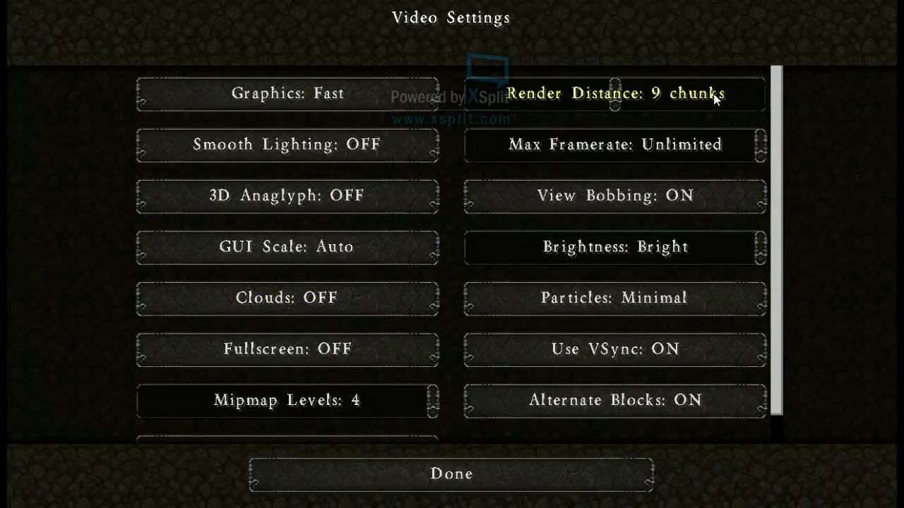
{"action": "left_click", "coordinate": [764, 101]}
{"action": "left_click", "coordinate": [485, 475]}
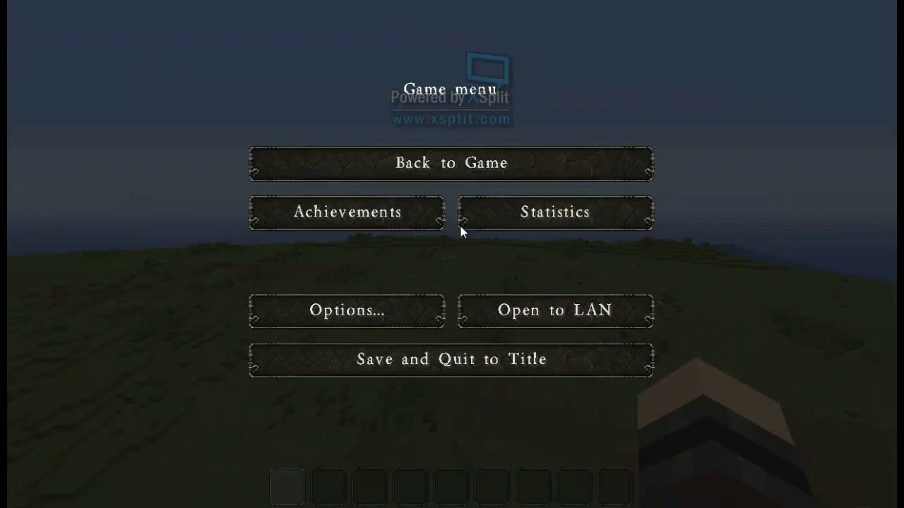
{"action": "key", "text": "Escape"}
Examine the grass-covered mountain ridge and the sand beach along the coastline from the air.
{"action": "key", "text": "e"}
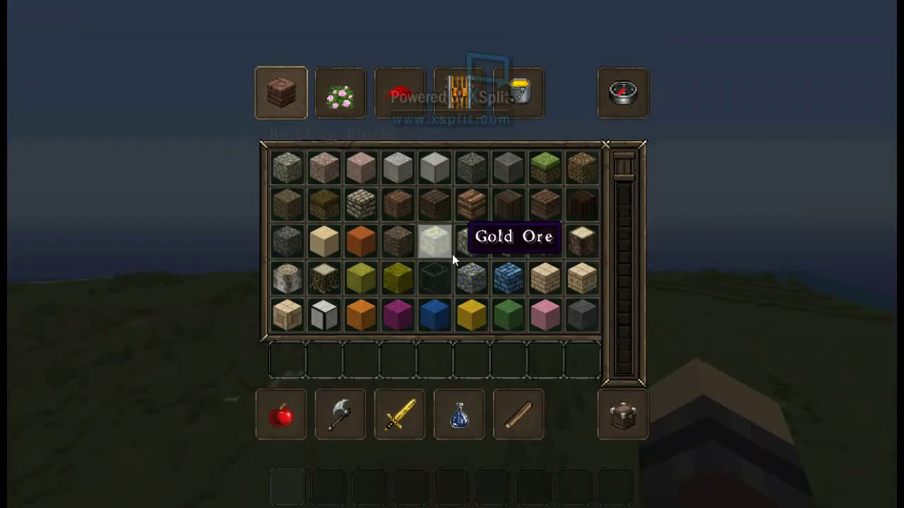
{"action": "key", "text": "e"}
{"action": "key", "text": "e"}
{"action": "key", "text": "e"}
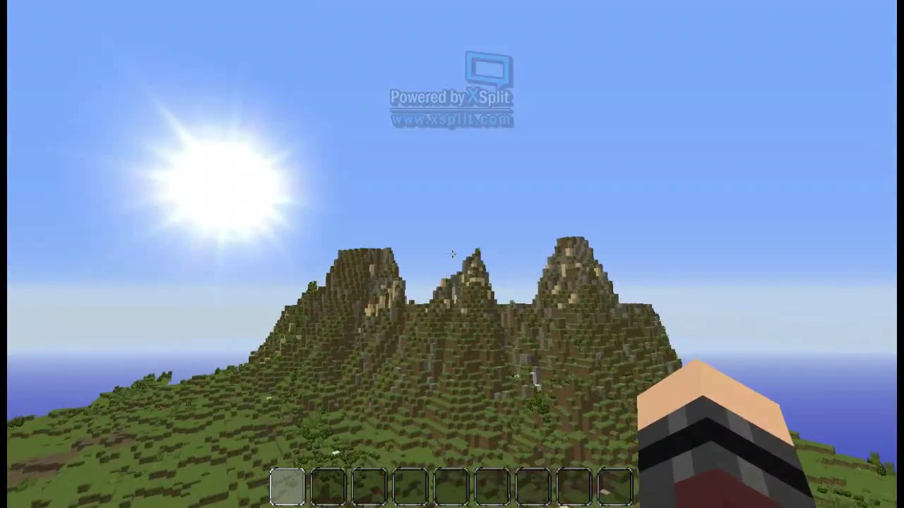
{"action": "key", "text": "e"}
{"action": "key", "text": "e"}
{"action": "key", "text": "e"}
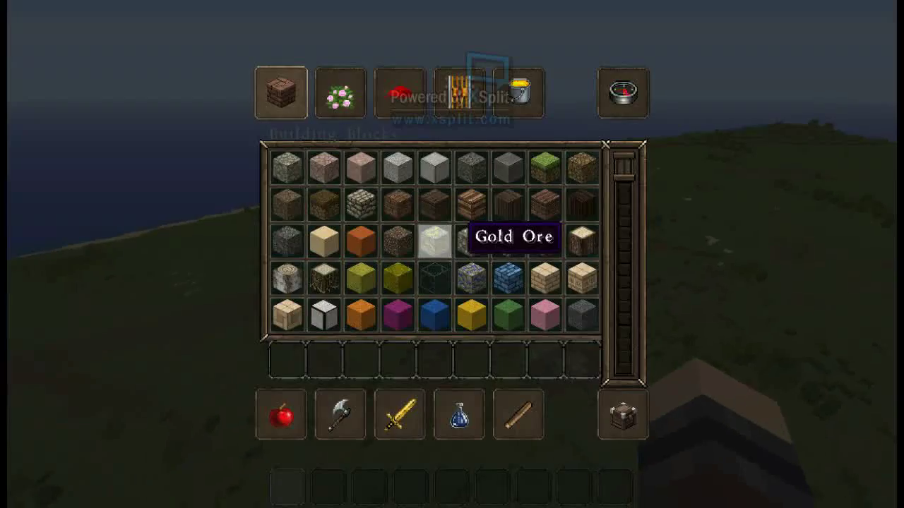
{"action": "key", "text": "e"}
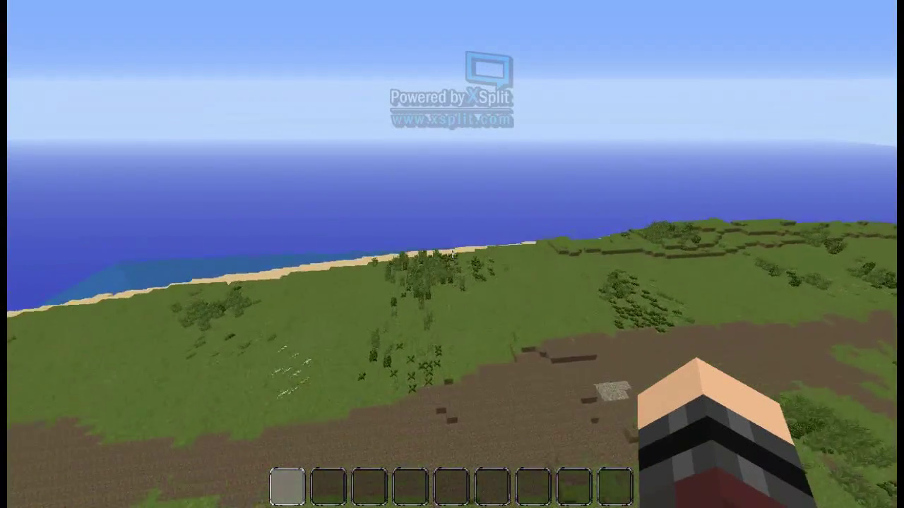
{"action": "key", "text": "w"}
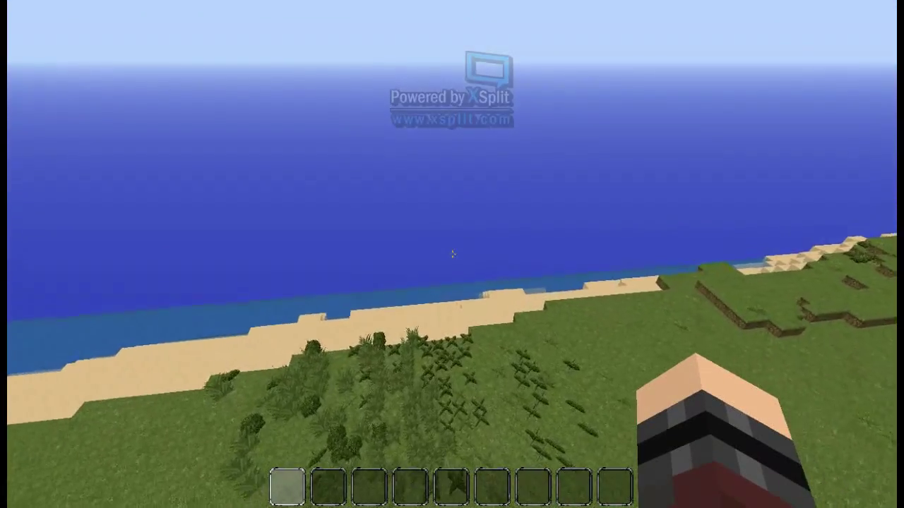
{"action": "key", "text": "e"}
{"action": "key", "text": "e"}
Fly between the towering rocky mountains to examine their cliff faces, the narrow valley floor and the exit towards the sea.
{"action": "key", "text": "w"}
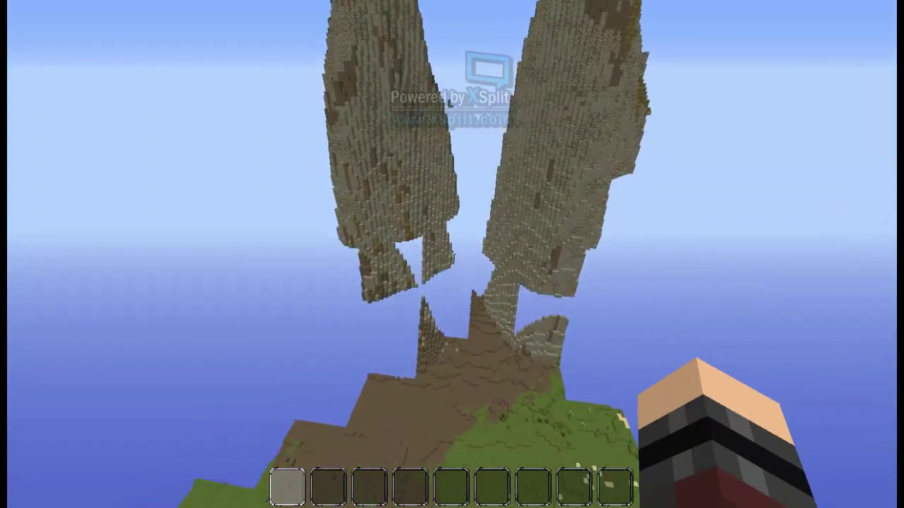
{"action": "key", "text": "e"}
{"action": "key", "text": "e"}
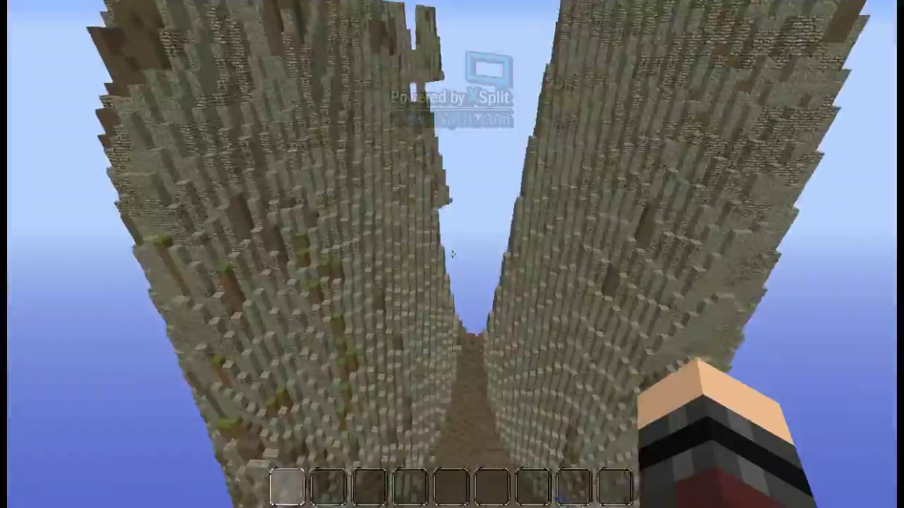
{"action": "key", "text": "w"}
{"action": "key", "text": "w"}
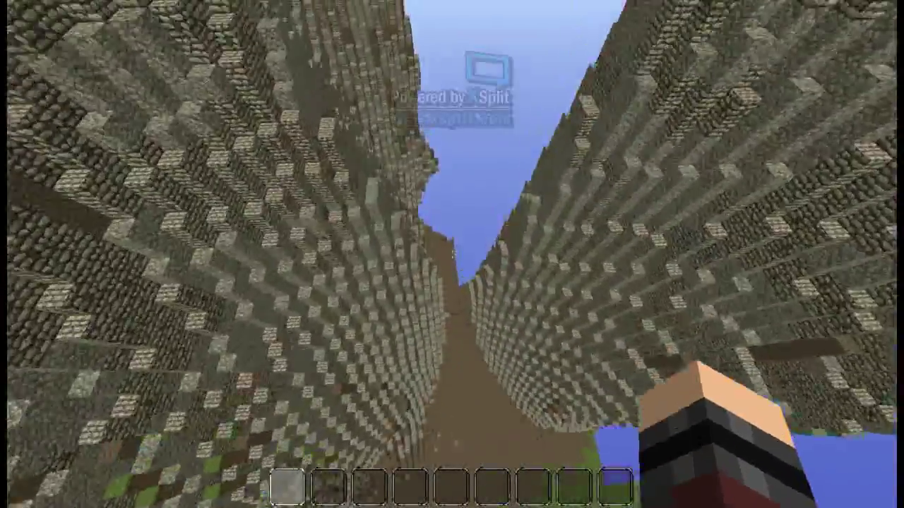
{"action": "key", "text": "w"}
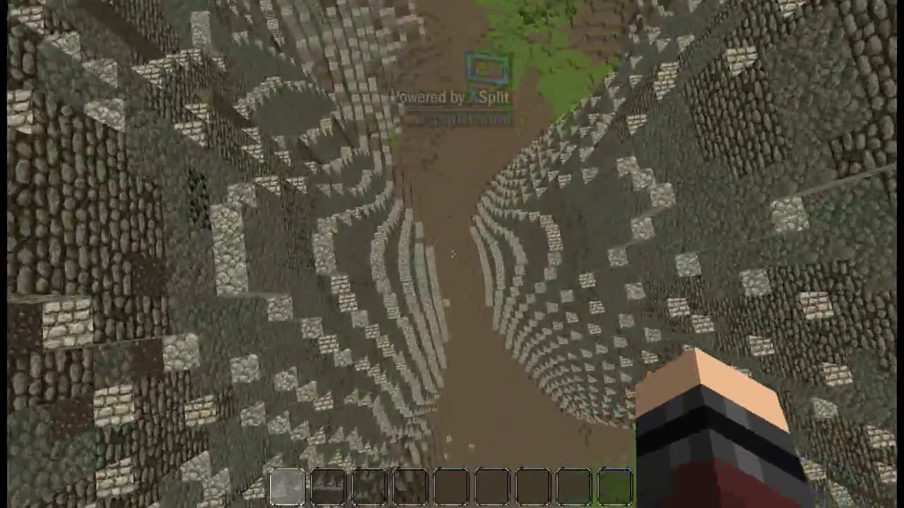
{"action": "key", "text": "w"}
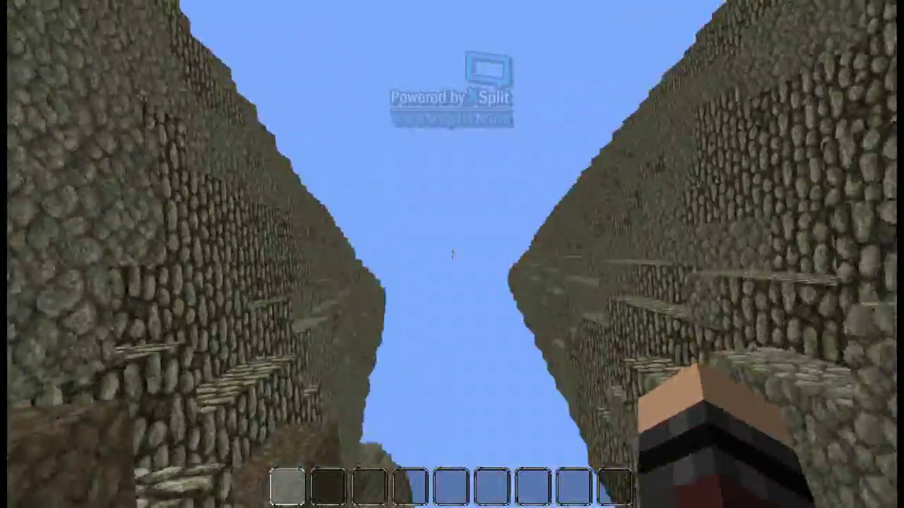
{"action": "key", "text": "w"}
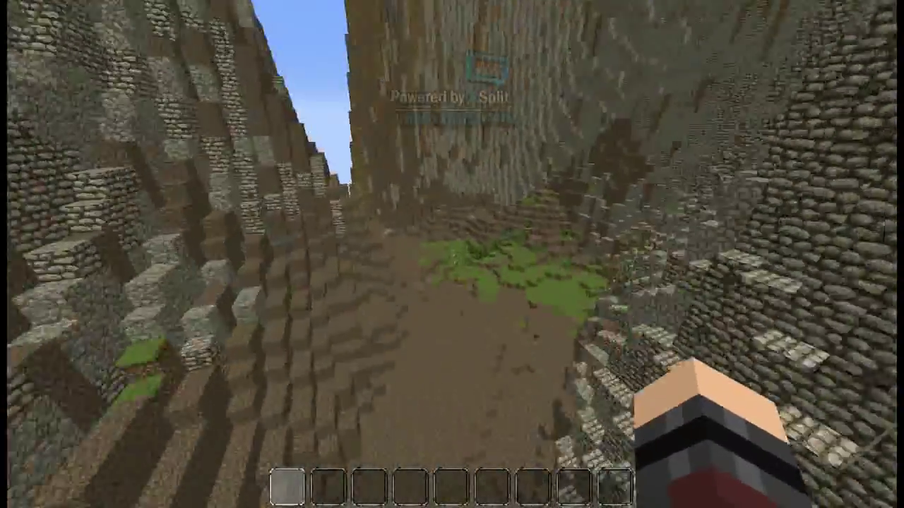
{"action": "key", "text": "w"}
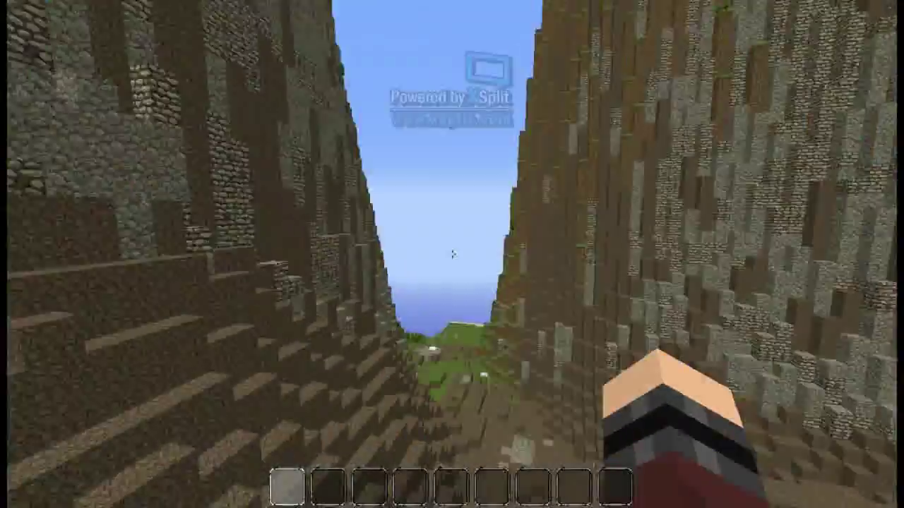
{"action": "key", "text": "w"}
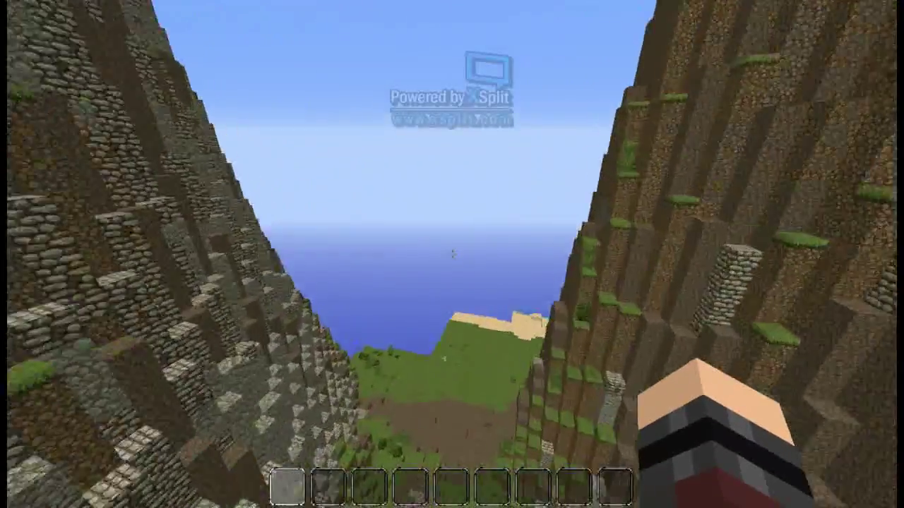
{"action": "key", "text": "w"}
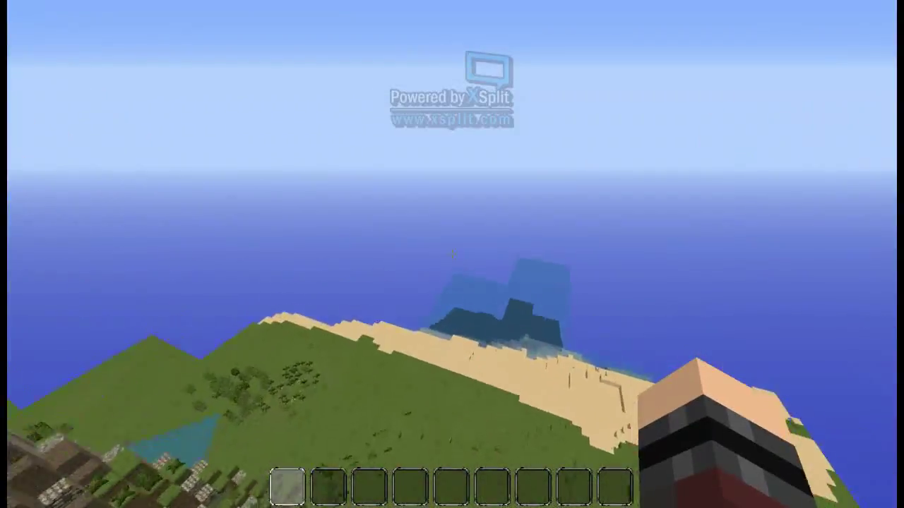
Inspect the rocky peaks from outside, along with the adjoining beach and the terraced grassy hillside.
{"action": "key", "text": "w"}
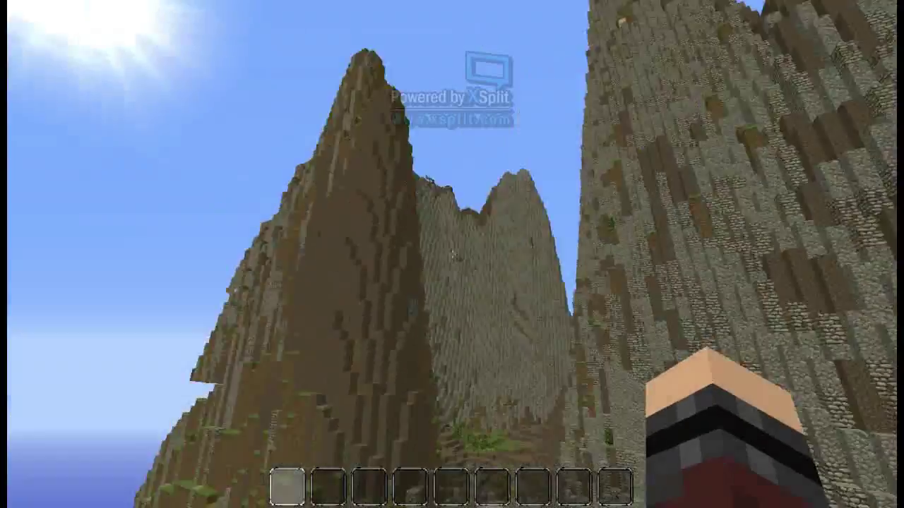
{"action": "key", "text": "w"}
{"action": "key", "text": "w"}
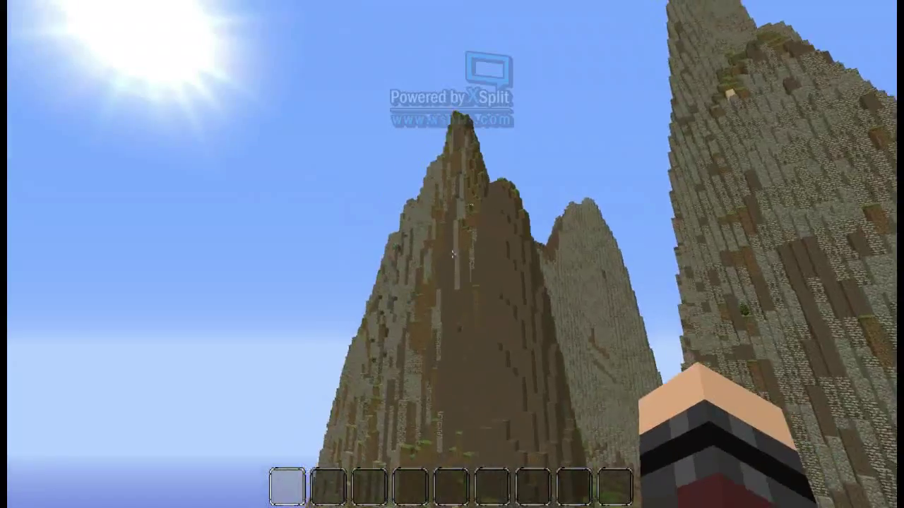
{"action": "key", "text": "w"}
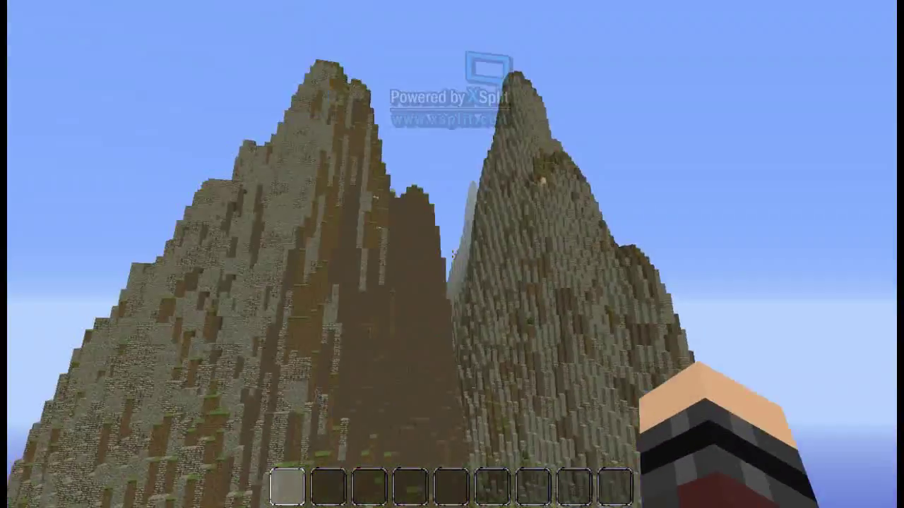
{"action": "key", "text": "w"}
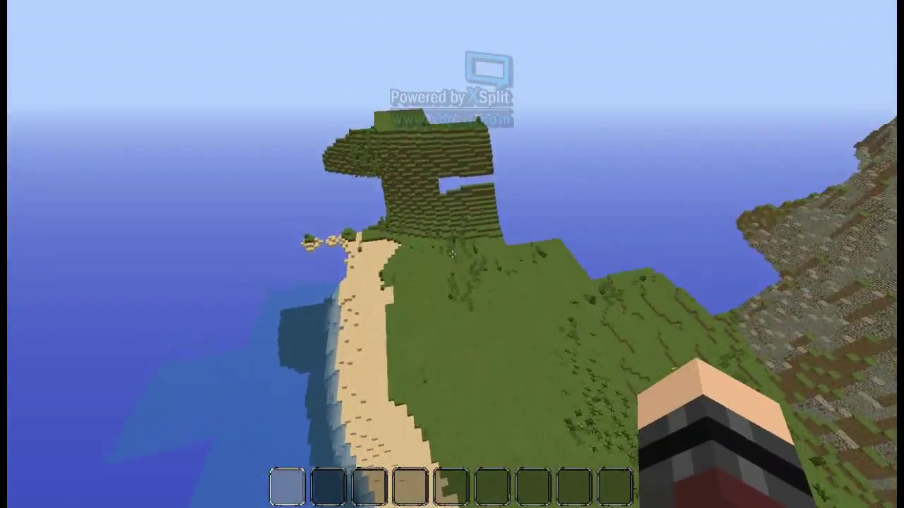
{"action": "key", "text": "w"}
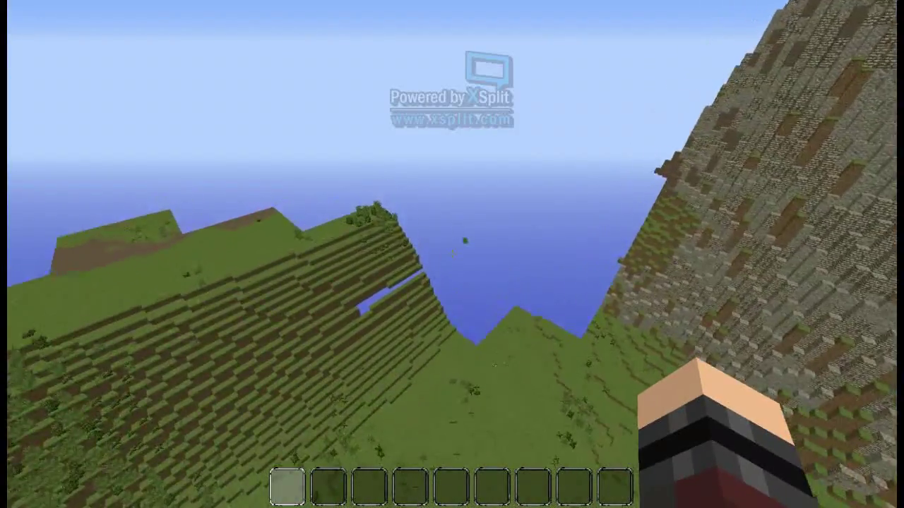
{"action": "key", "text": "w"}
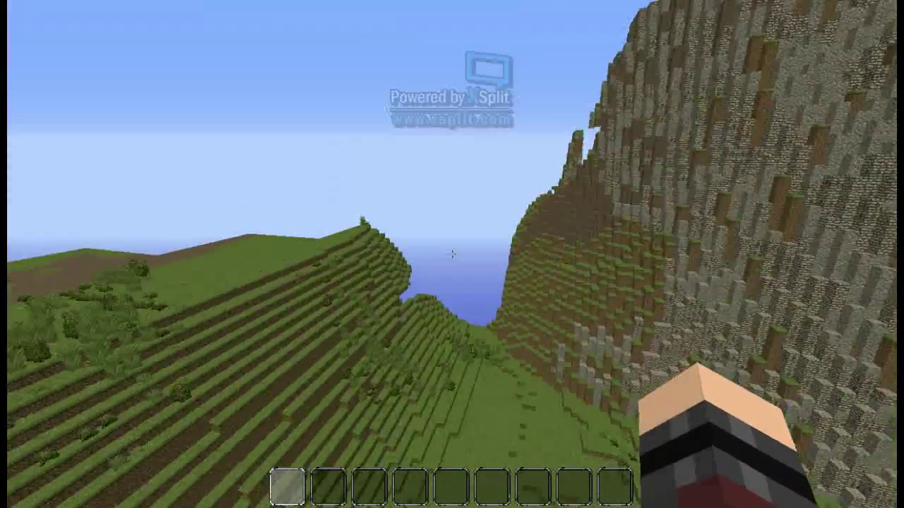
{"action": "key", "text": "space"}
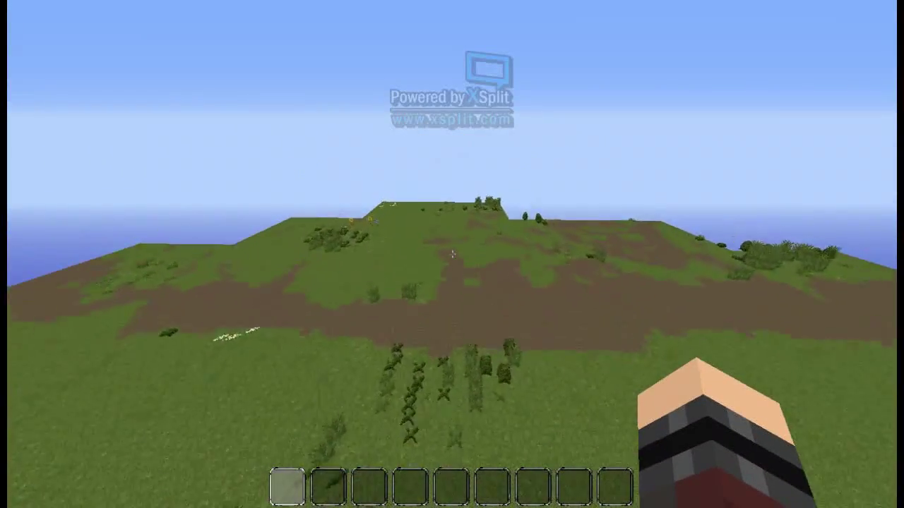
Fly across the open grassland to examine its dirt and sand patches, vegetation and coastal edges.
{"action": "key", "text": "e"}
{"action": "key", "text": "e"}
{"action": "key", "text": "w"}
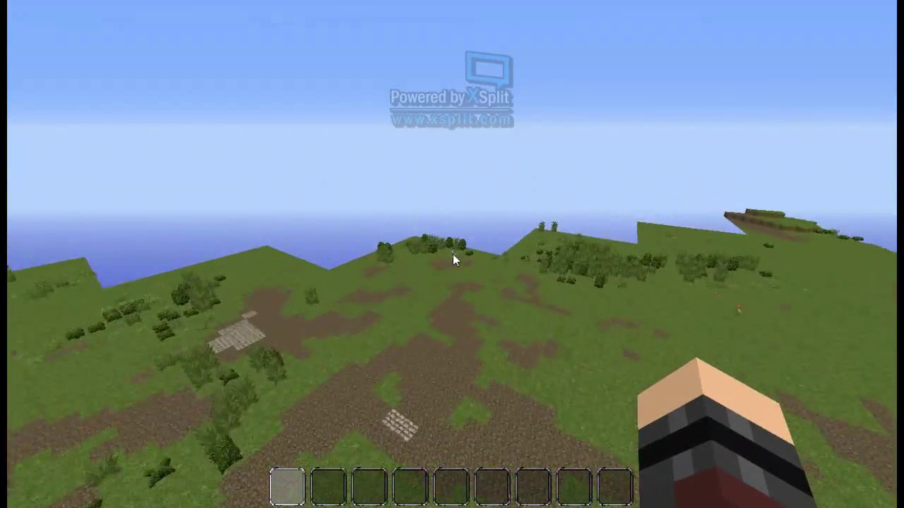
{"action": "key", "text": "w"}
{"action": "key", "text": "w"}
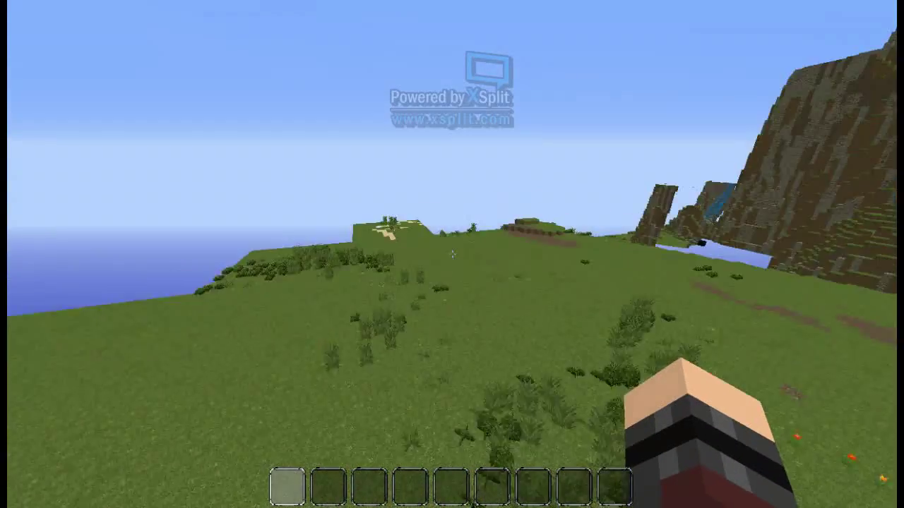
{"action": "key", "text": "w"}
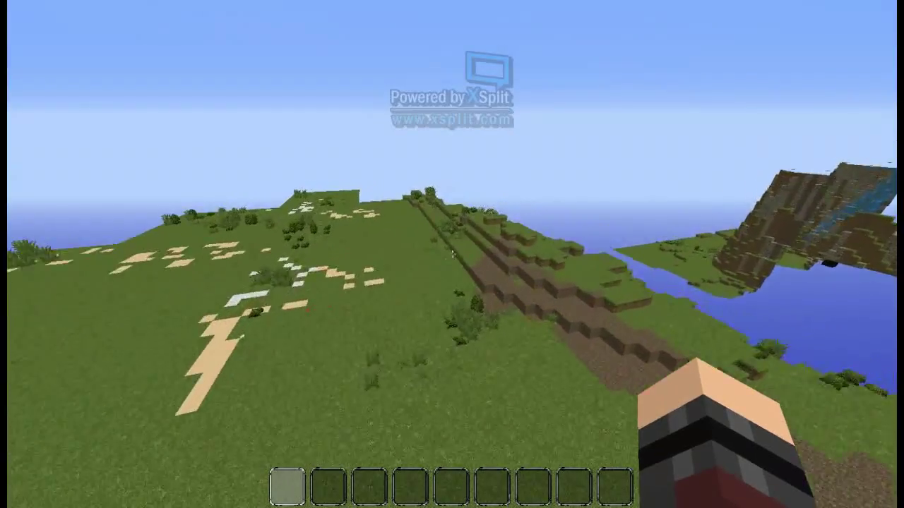
{"action": "key", "text": "w"}
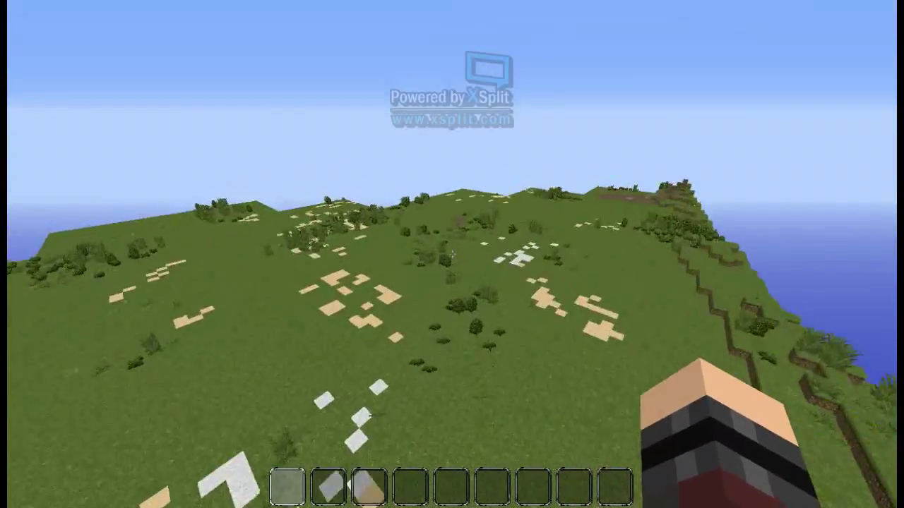
{"action": "key", "text": "w"}
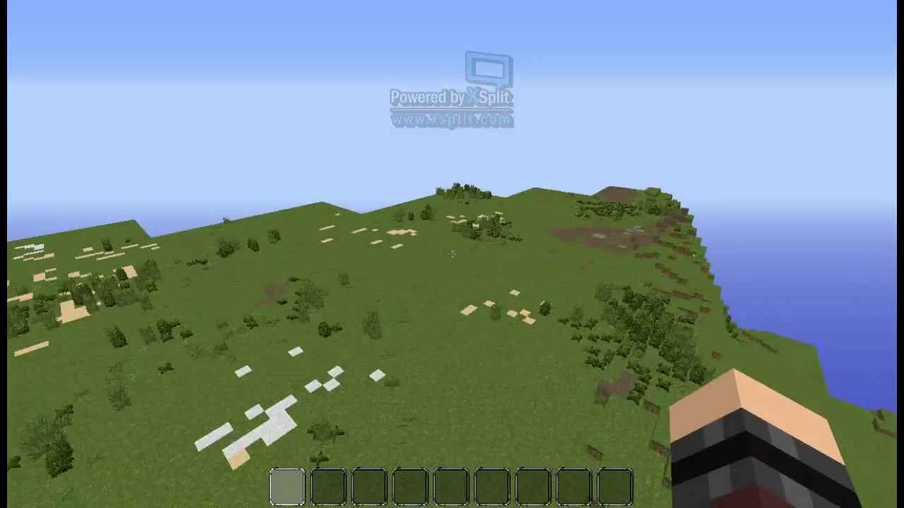
Approach the isolated jagged rock mountain on the plain and examine its spires.
{"action": "key", "text": "e"}
{"action": "key", "text": "e"}
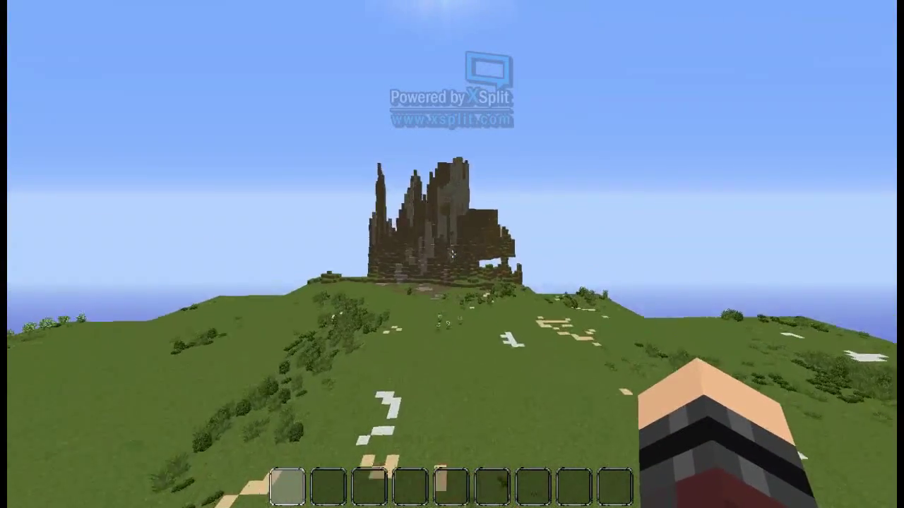
{"action": "key", "text": "e"}
{"action": "key", "text": "e"}
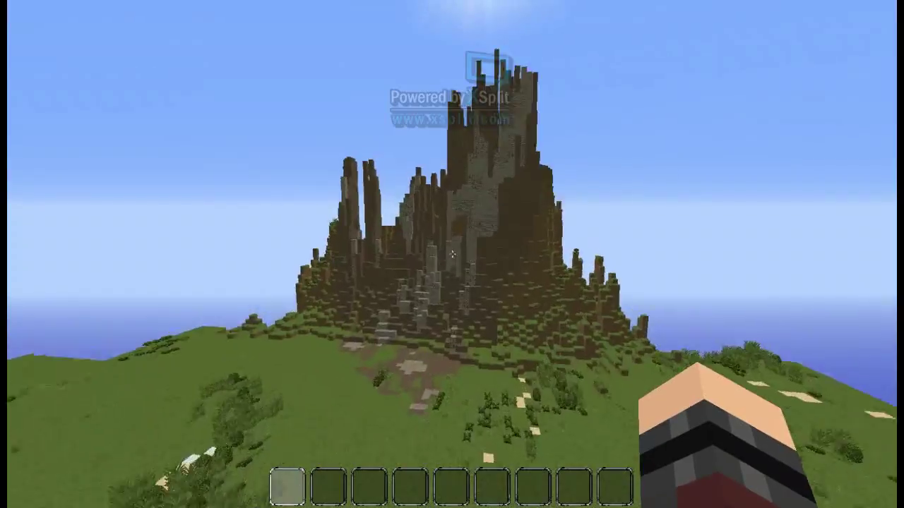
Fly into the isolated jagged mountain and inspect its stone faces, grassy base and the grass-topped pillars on its seaward side.
{"action": "key", "text": "w"}
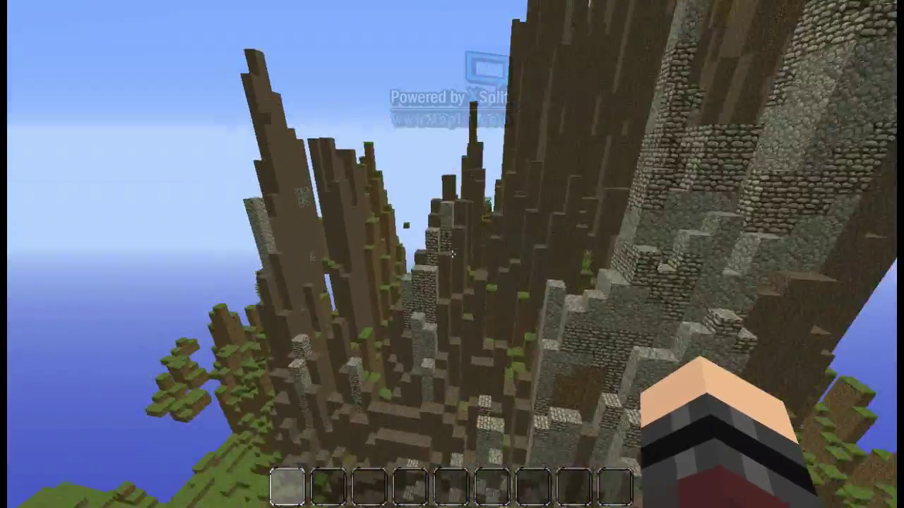
{"action": "key", "text": "e"}
{"action": "key", "text": "e"}
{"action": "key", "text": "w"}
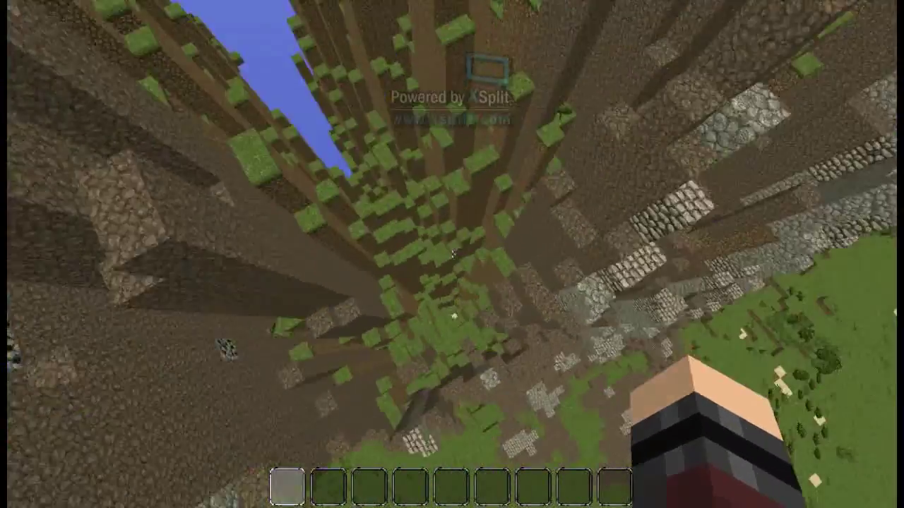
{"action": "key", "text": "w"}
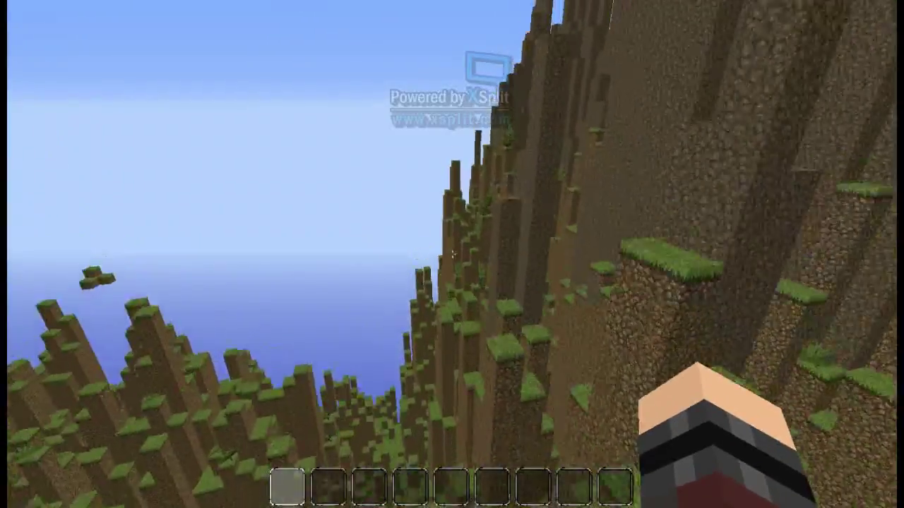
{"action": "key", "text": "w"}
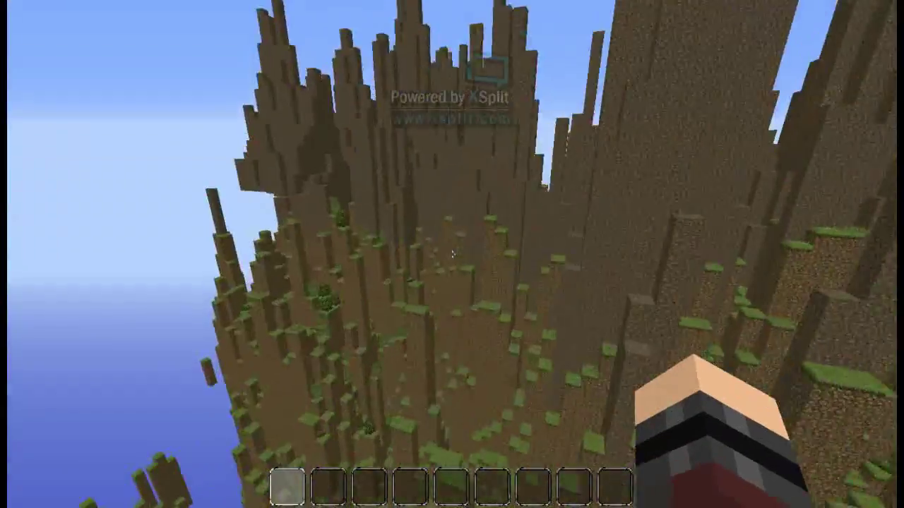
Rise among the bare spires of the mountain's summit and examine the peaks and the steep slopes below them.
{"action": "key", "text": "w"}
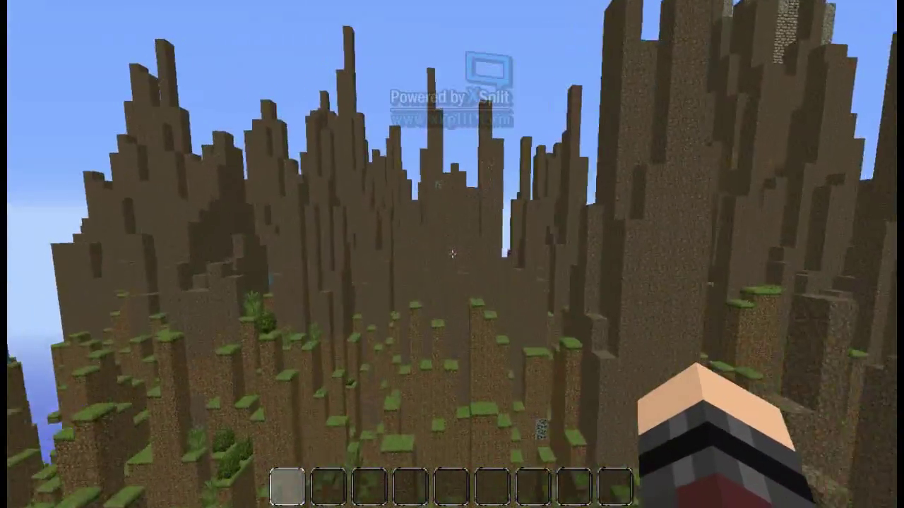
{"action": "key", "text": "w"}
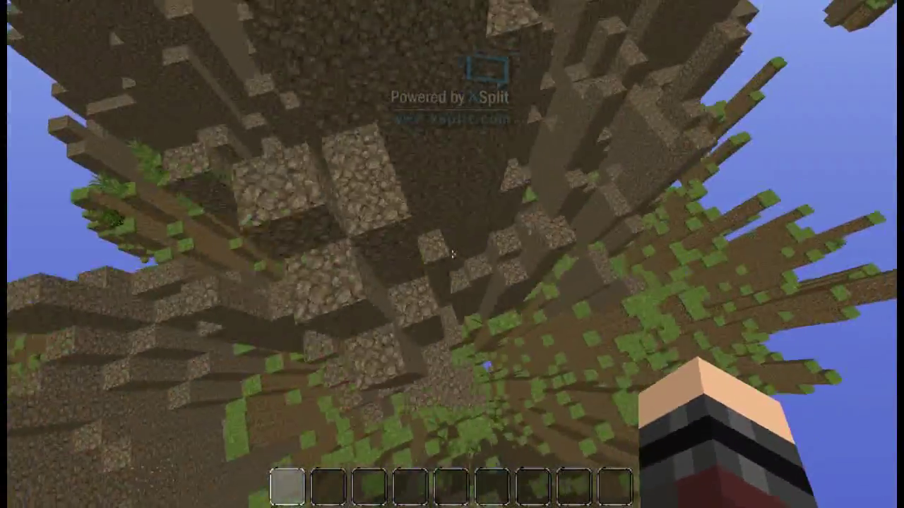
{"action": "key", "text": "w"}
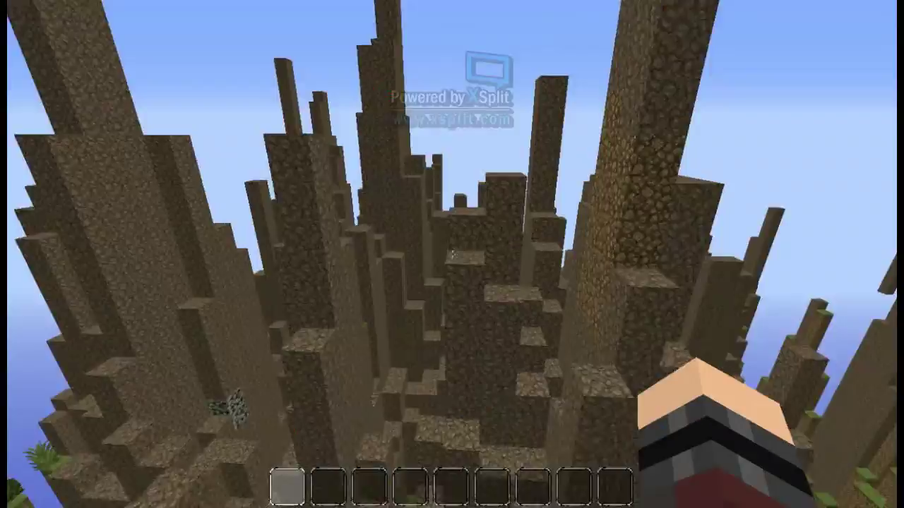
{"action": "key", "text": "space"}
{"action": "key", "text": "w"}
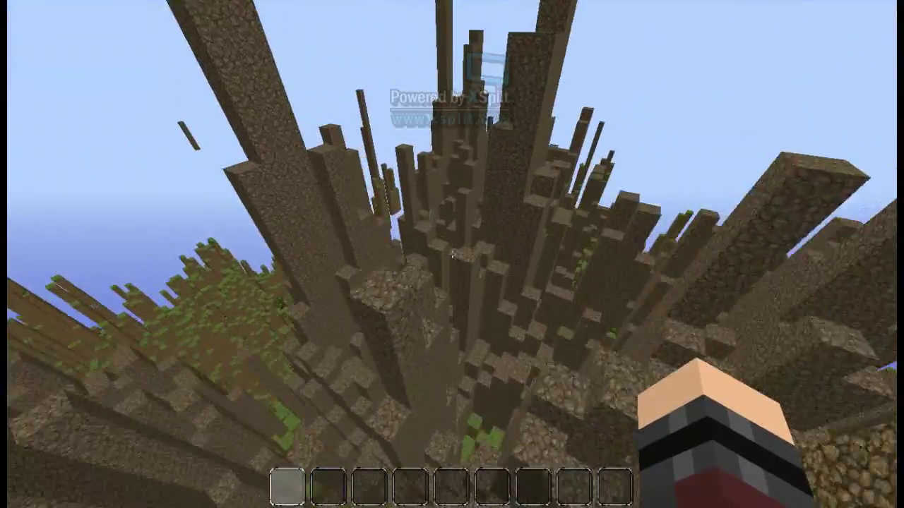
{"action": "key", "text": "w"}
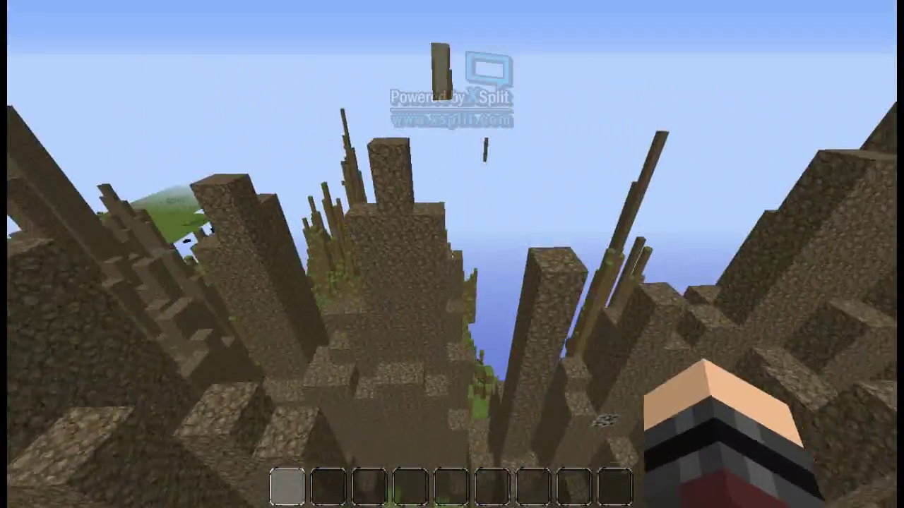
{"action": "key", "text": "w"}
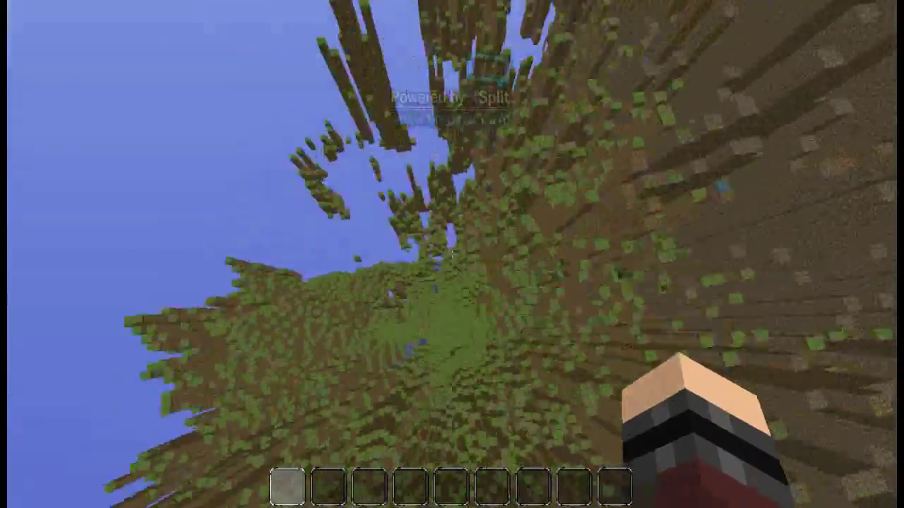
Fly through the crevices between the tall dirt pillars to inspect their steep walls and grassy ledges.
{"action": "key", "text": "w"}
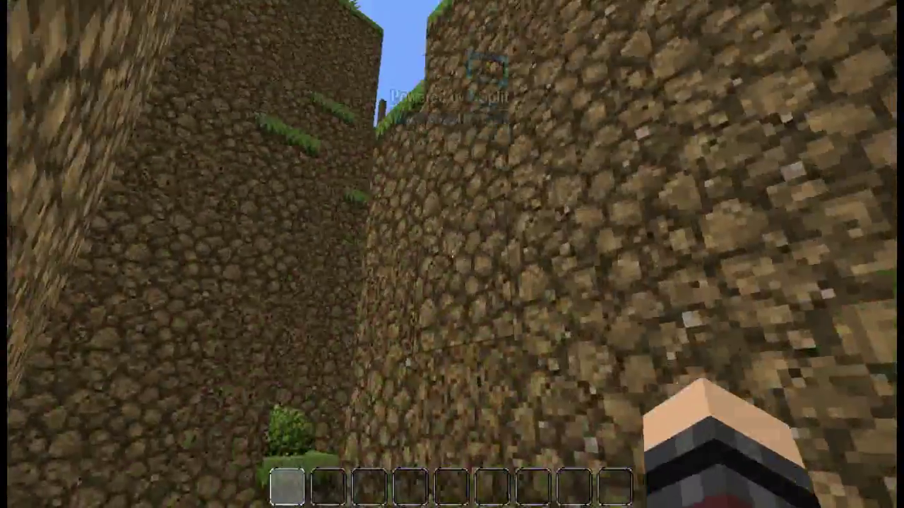
{"action": "key", "text": "w"}
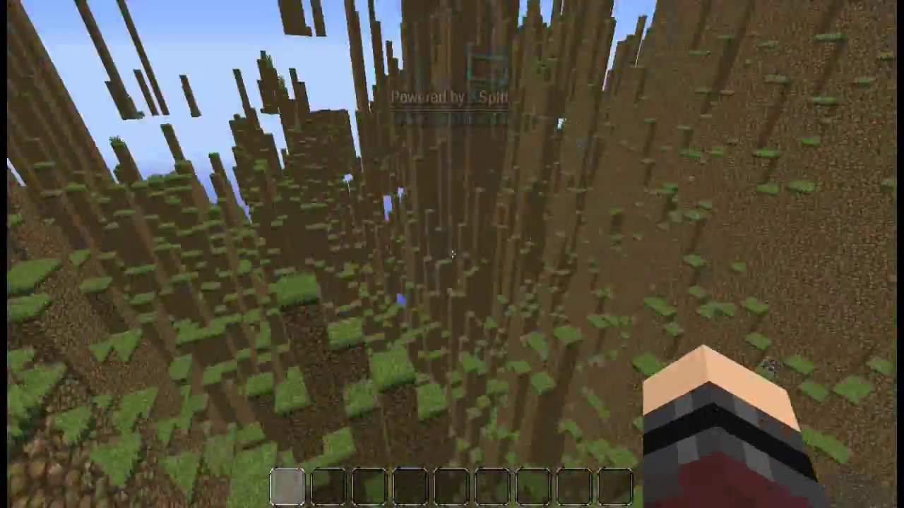
{"action": "key", "text": "w"}
{"action": "key", "text": "w"}
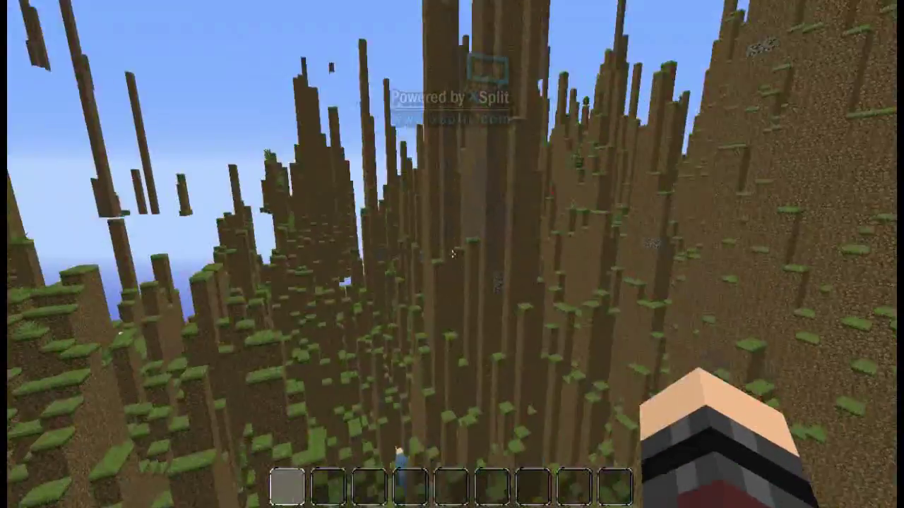
{"action": "key", "text": "w"}
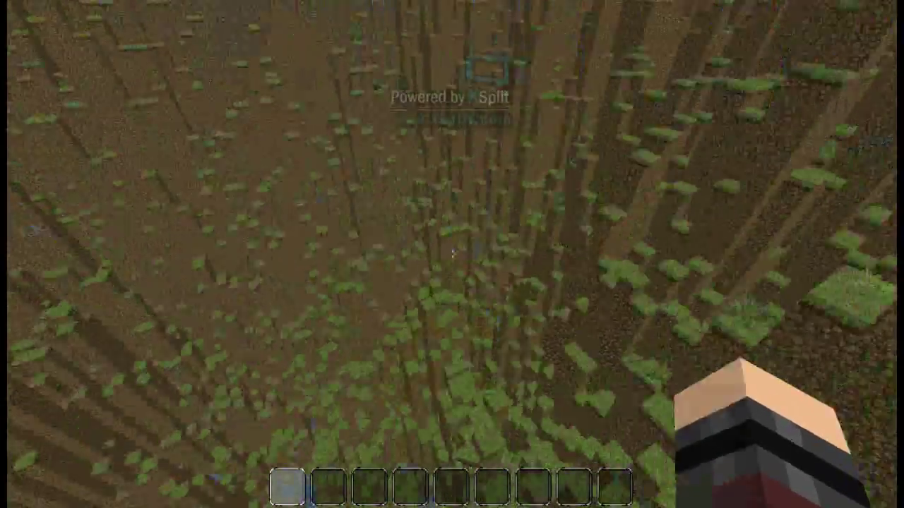
{"action": "key", "text": "w"}
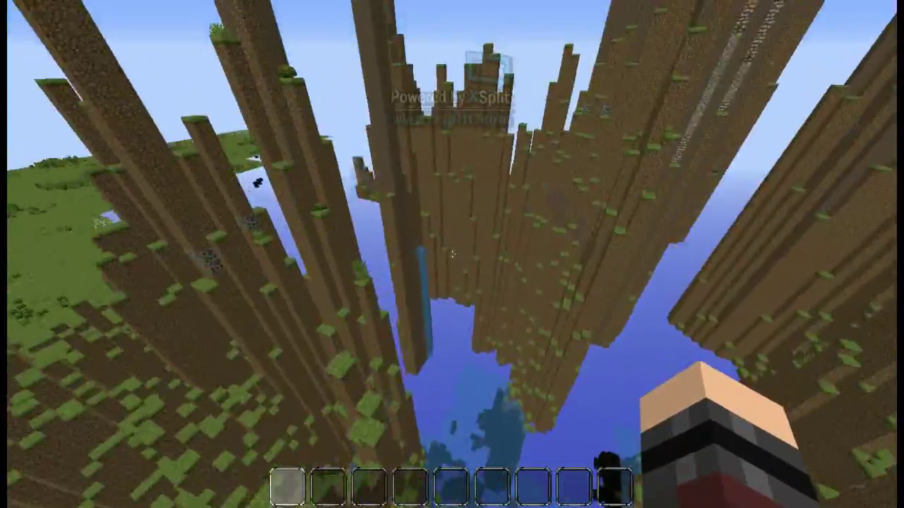
Examine the water-filled ravine between the mountain walls from above, underwater and up at the waterfall.
{"action": "key", "text": "w"}
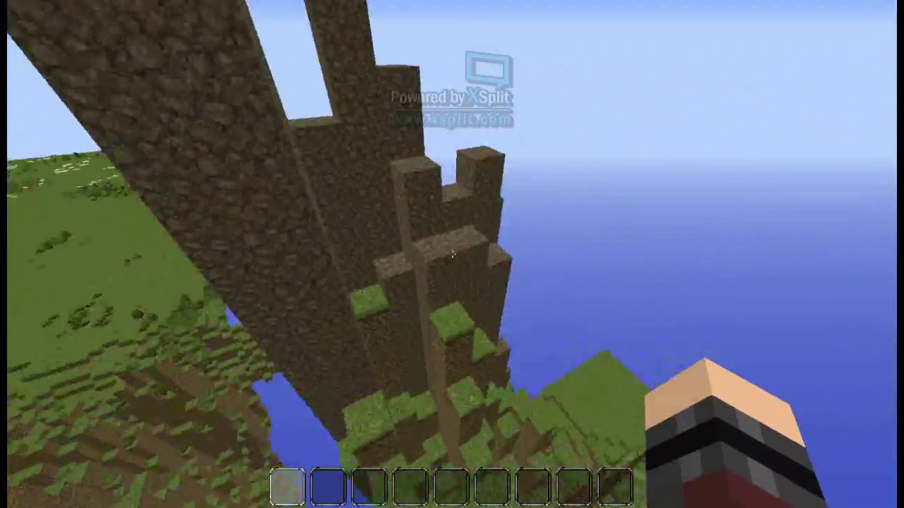
{"action": "key", "text": "w"}
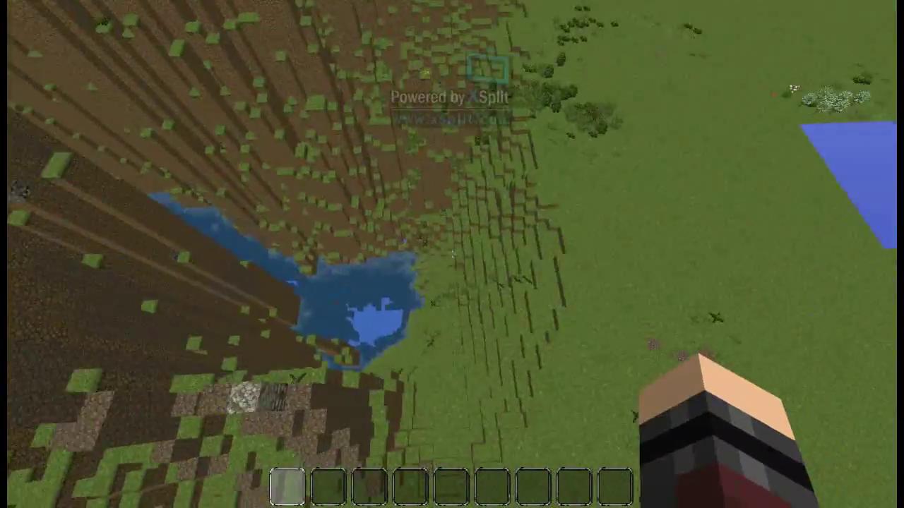
{"action": "key", "text": "e"}
{"action": "key", "text": "e"}
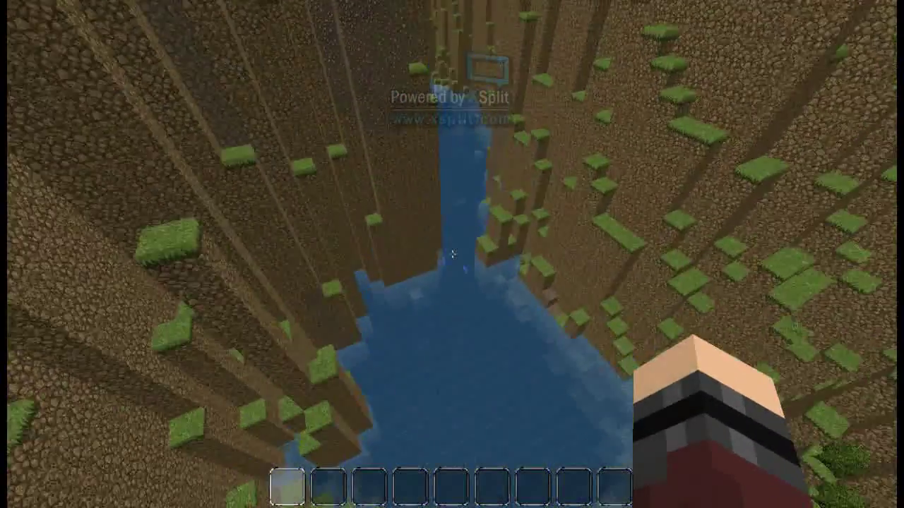
{"action": "key", "text": "shift"}
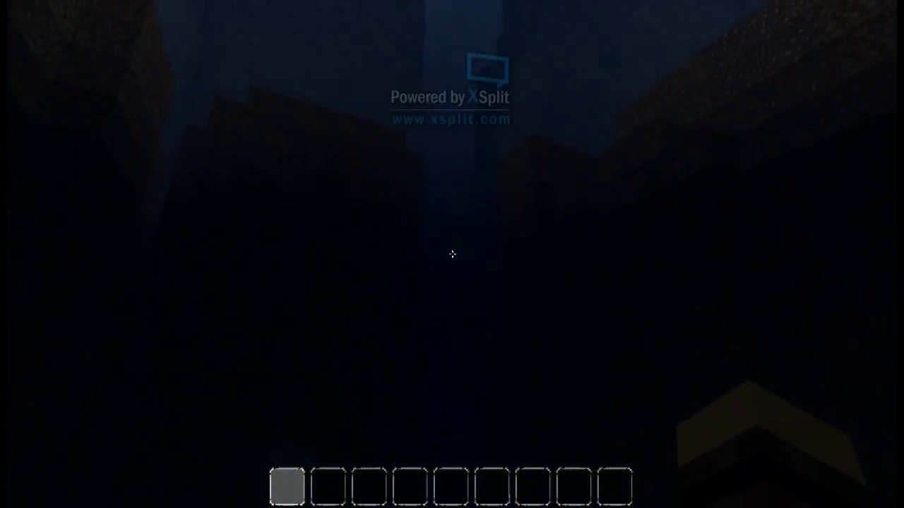
{"action": "key", "text": "space"}
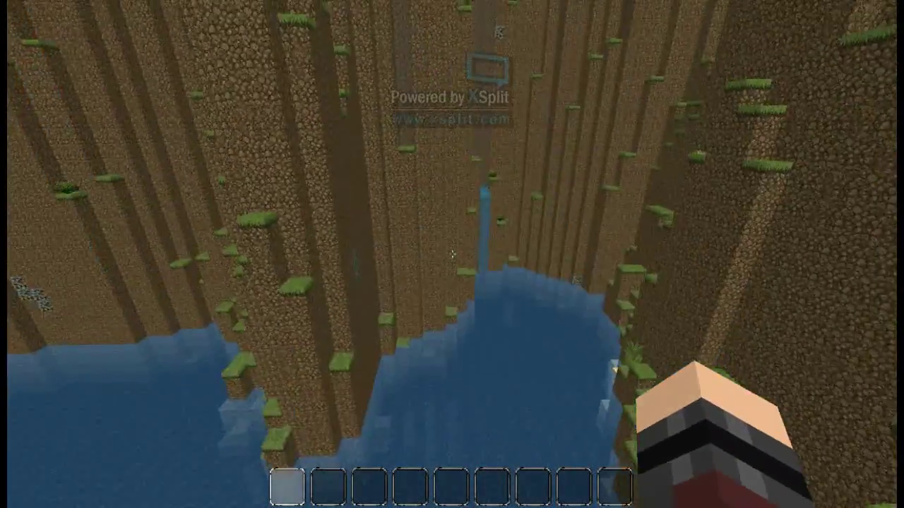
{"action": "key", "text": "w"}
{"action": "key", "text": "space"}
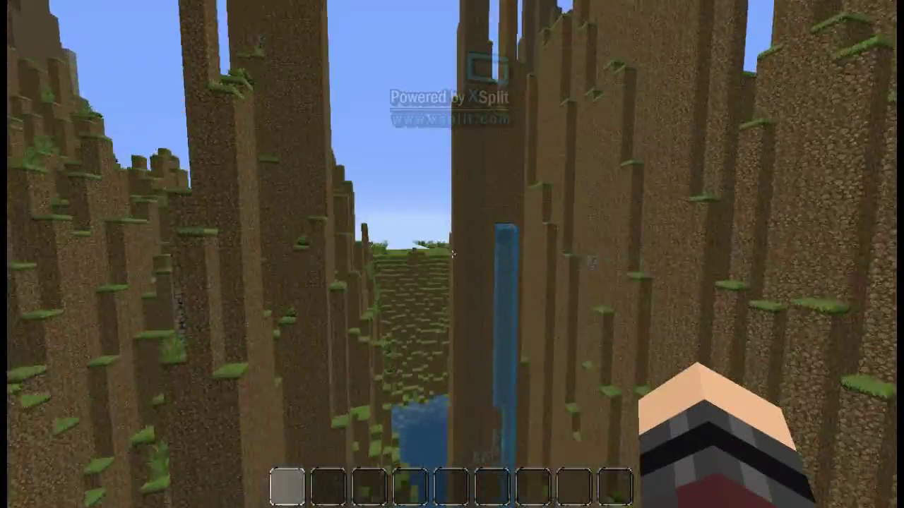
Leave the ravine over the terraced slope and view the whole mountain range from the surrounding grassland.
{"action": "key", "text": "w"}
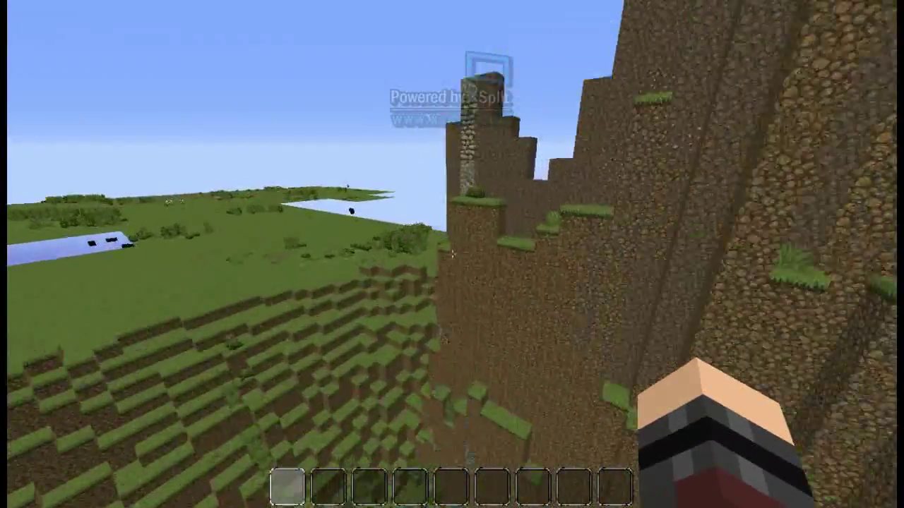
{"action": "key", "text": "w"}
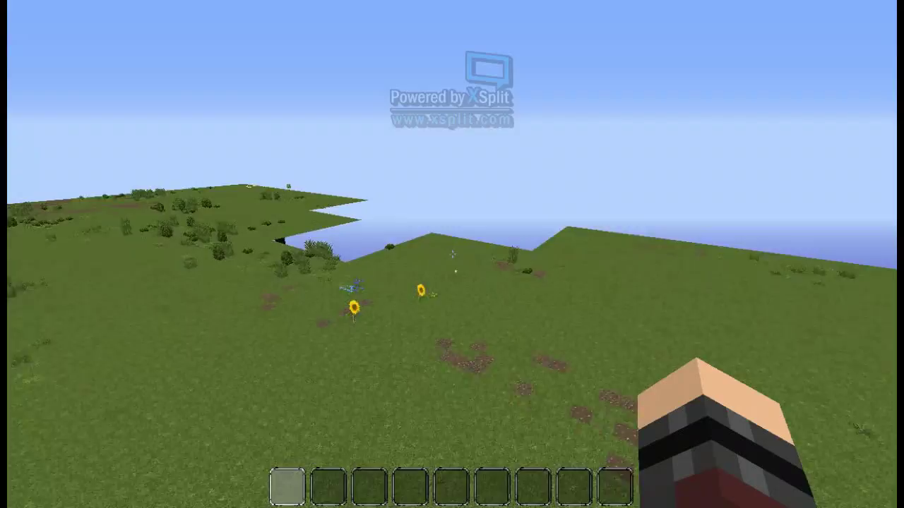
{"action": "key", "text": "w"}
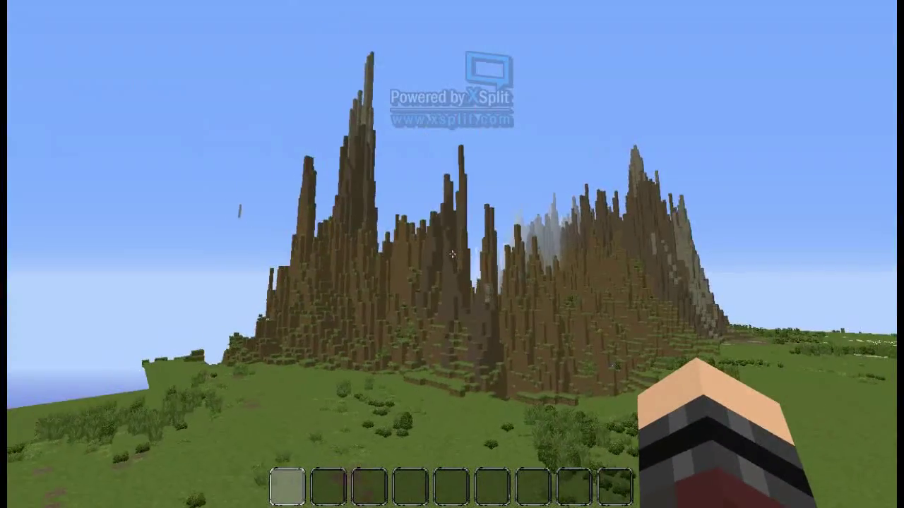
{"action": "key", "text": "e"}
{"action": "key", "text": "e"}
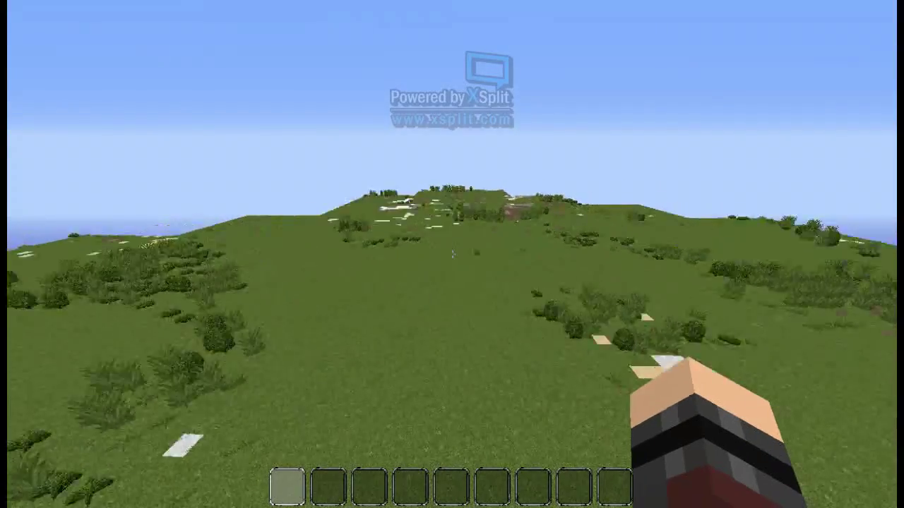
{"action": "key", "text": "w"}
{"action": "key", "text": "w"}
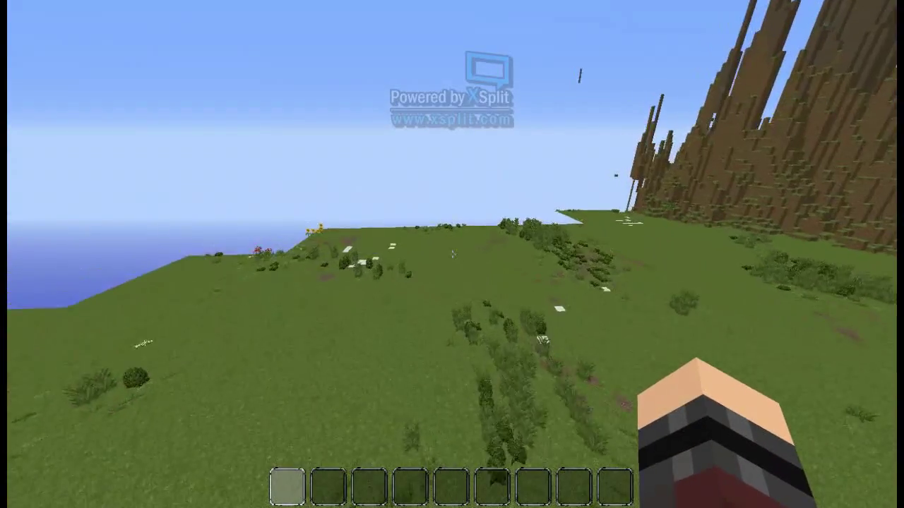
Fly over the flowery grassland with dirt and snow patches to inspect the coast beside the mountain range.
{"action": "key", "text": "e"}
{"action": "key", "text": "e"}
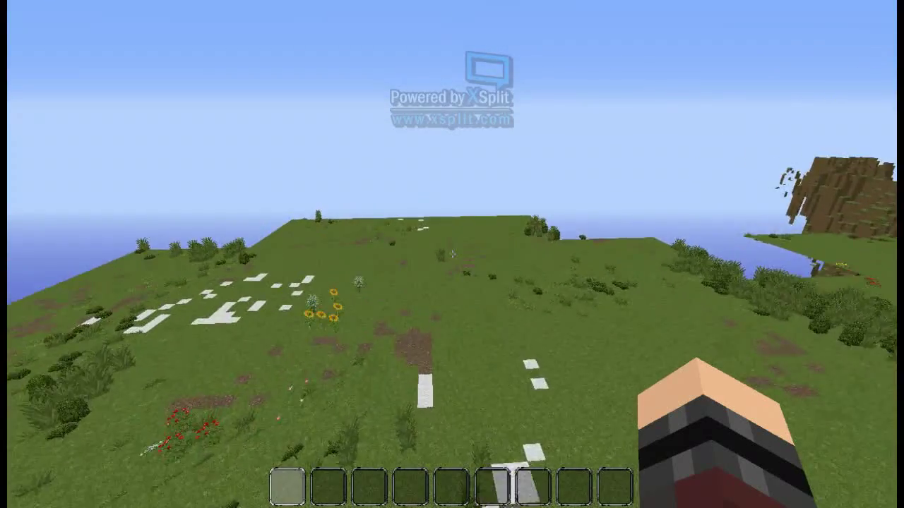
{"action": "key", "text": "w"}
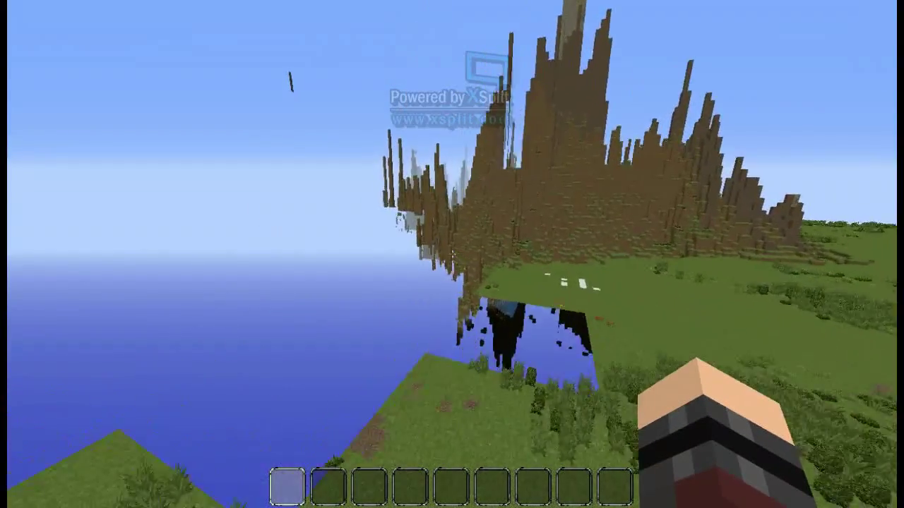
{"action": "key", "text": "e"}
{"action": "key", "text": "e"}
Approach the stone mountain by the sea and inspect its waterfall, snow-covered ledges and cliffs from its heights.
{"action": "key", "text": "w"}
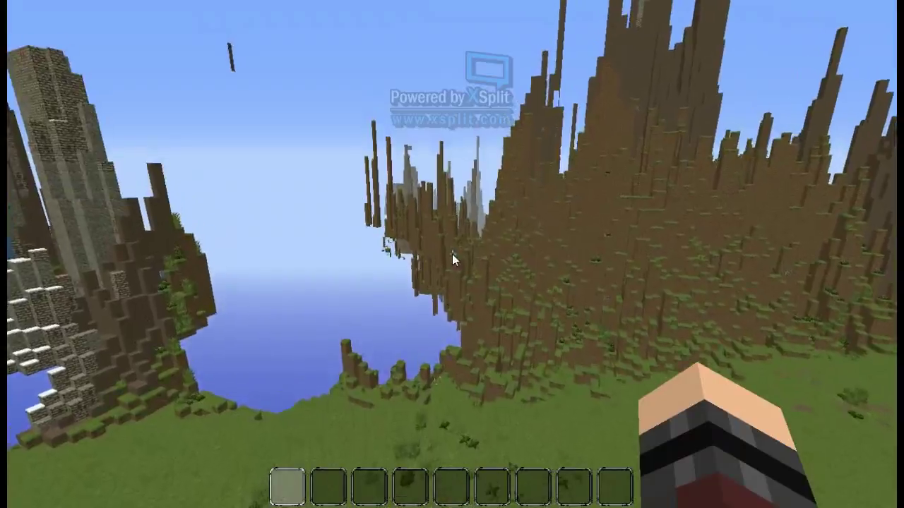
{"action": "key", "text": "w"}
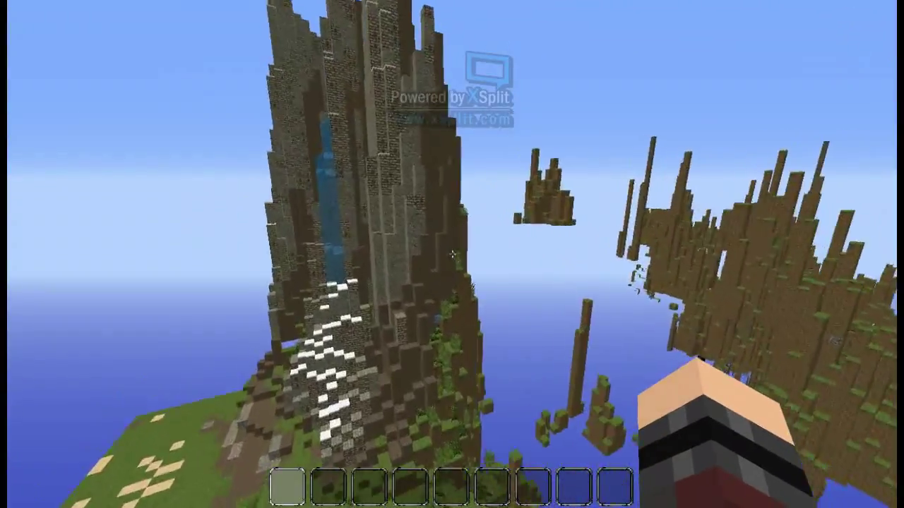
{"action": "key", "text": "w"}
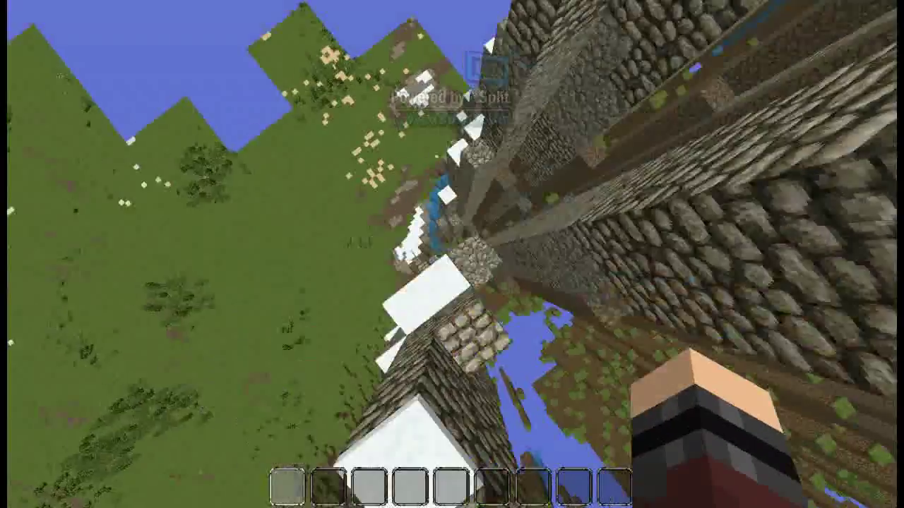
{"action": "key", "text": "e"}
{"action": "key", "text": "e"}
{"action": "key", "text": "w"}
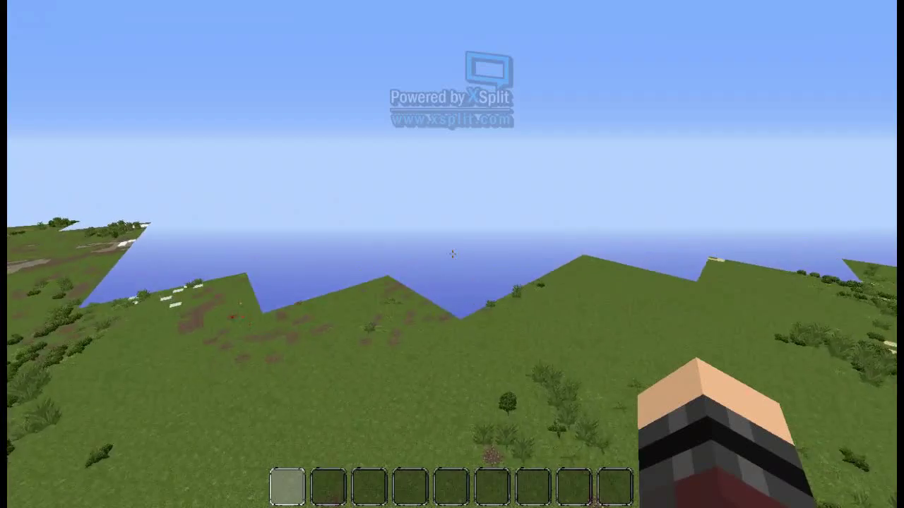
Follow the grassy coastline past its dirt patches to the sandy beach and examine the shore and terraced hillside.
{"action": "key", "text": "e"}
{"action": "key", "text": "e"}
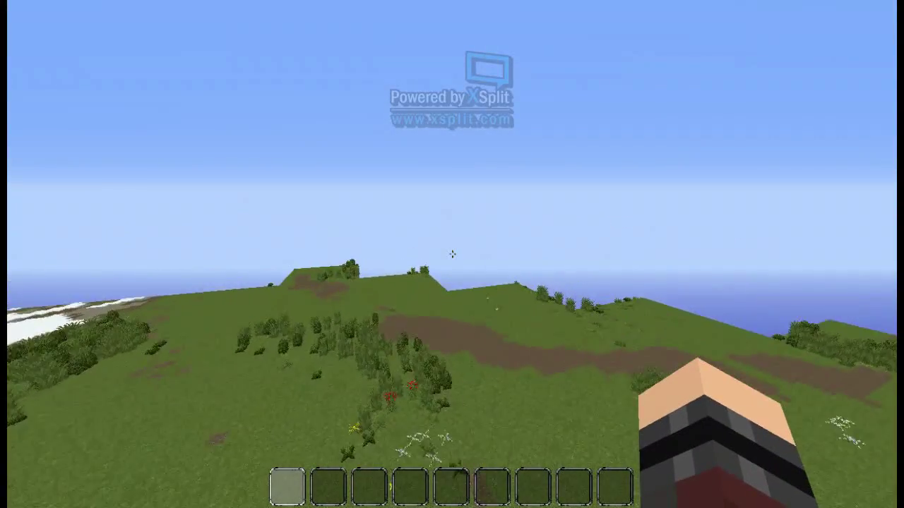
{"action": "key", "text": "e"}
{"action": "key", "text": "e"}
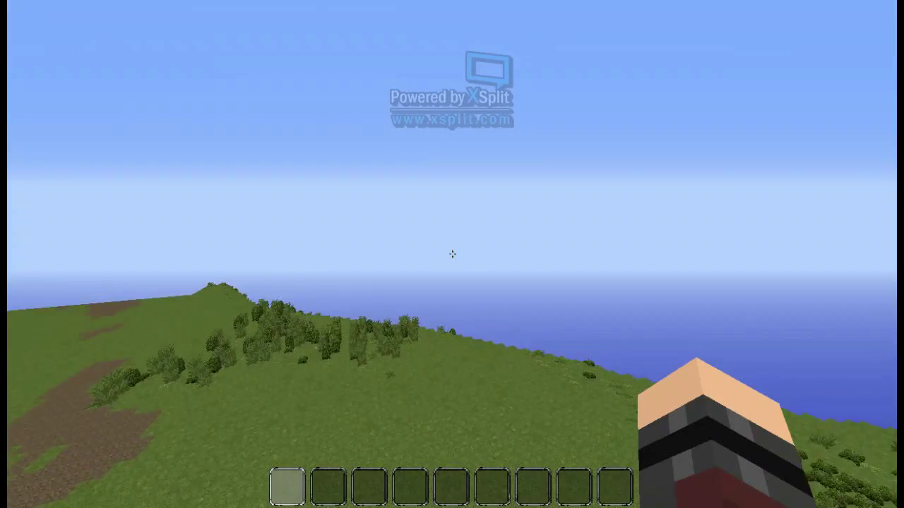
{"action": "key", "text": "e"}
{"action": "key", "text": "e"}
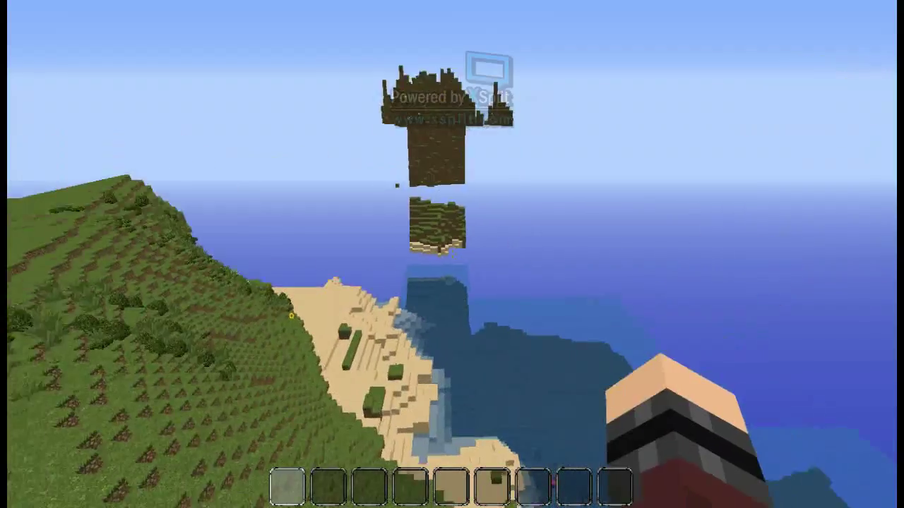
Fly over the water to the spiky dirt mountain and inspect its grass-topped pillars and lower slopes from above.
{"action": "key", "text": "e"}
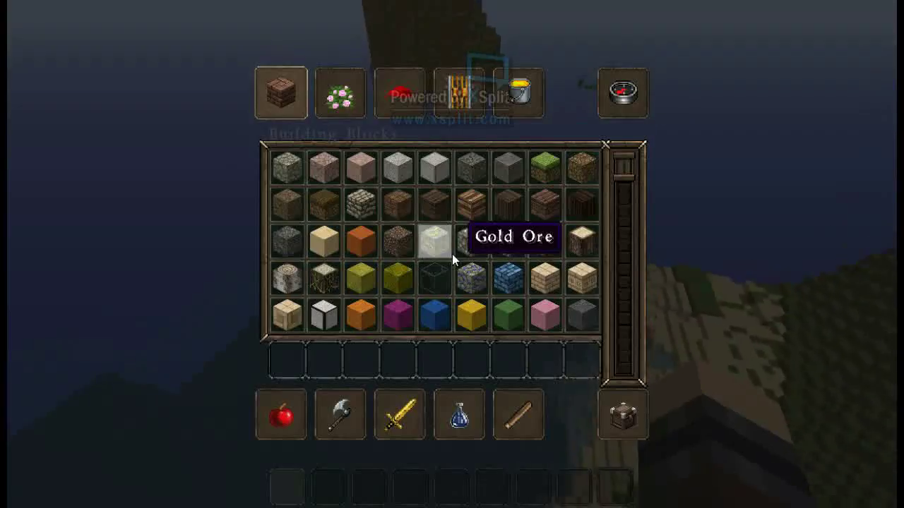
{"action": "key", "text": "e"}
{"action": "key", "text": "e"}
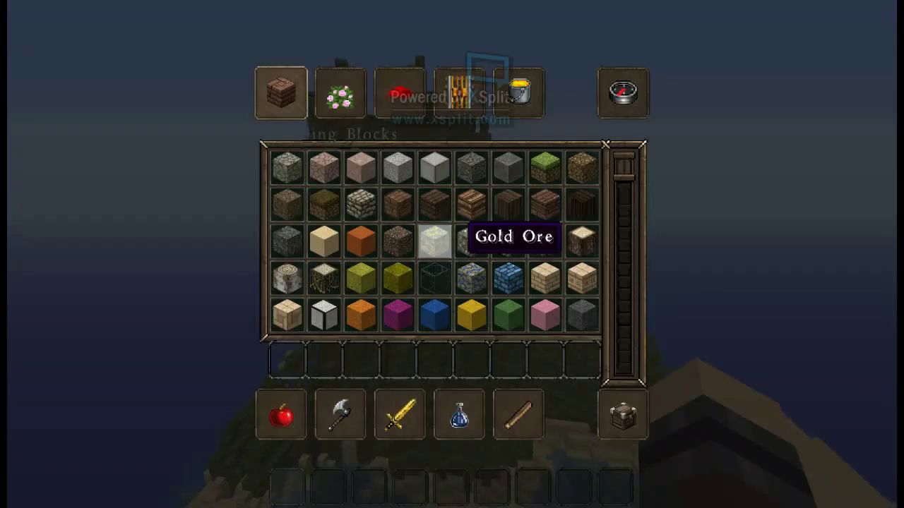
{"action": "key", "text": "e"}
{"action": "key", "text": "e"}
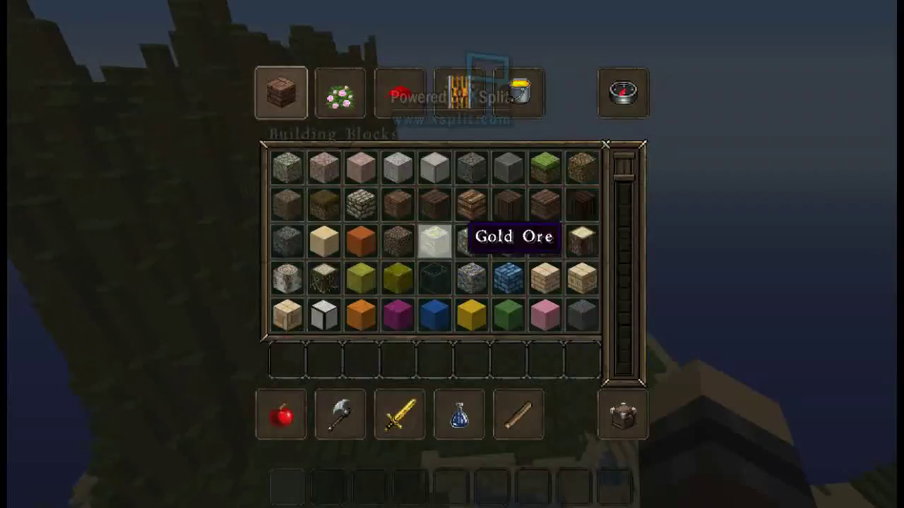
{"action": "key", "text": "e"}
{"action": "key", "text": "space"}
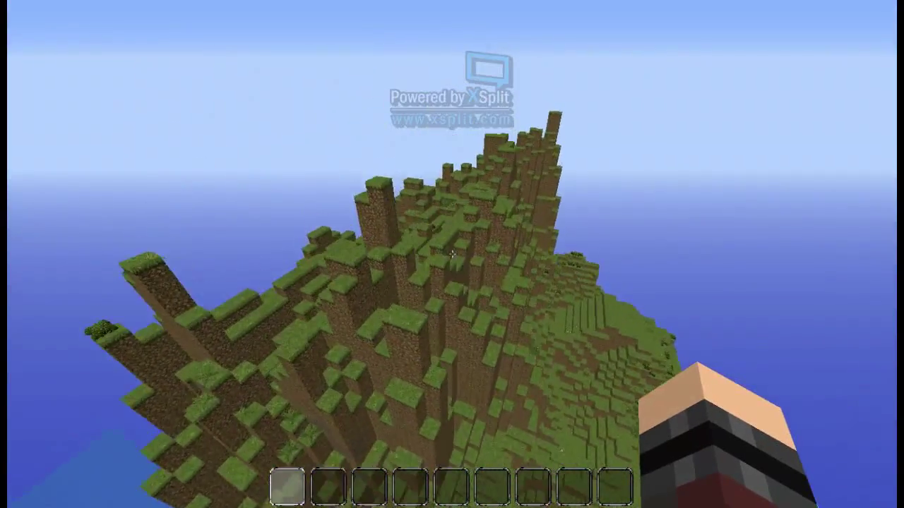
{"action": "key", "text": "e"}
{"action": "key", "text": "e"}
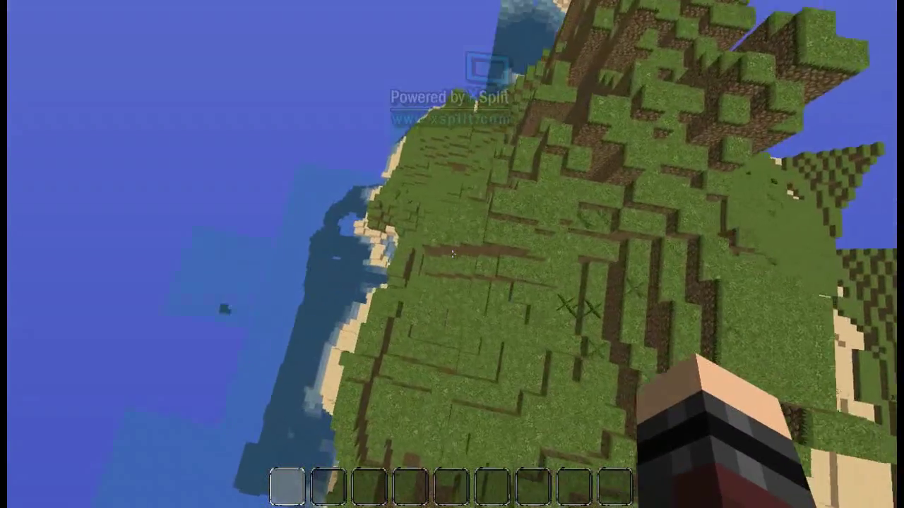
Survey the terraced hills, sandy bay and bushy grassland plateau beyond the dirt mountain from the air.
{"action": "key", "text": "e"}
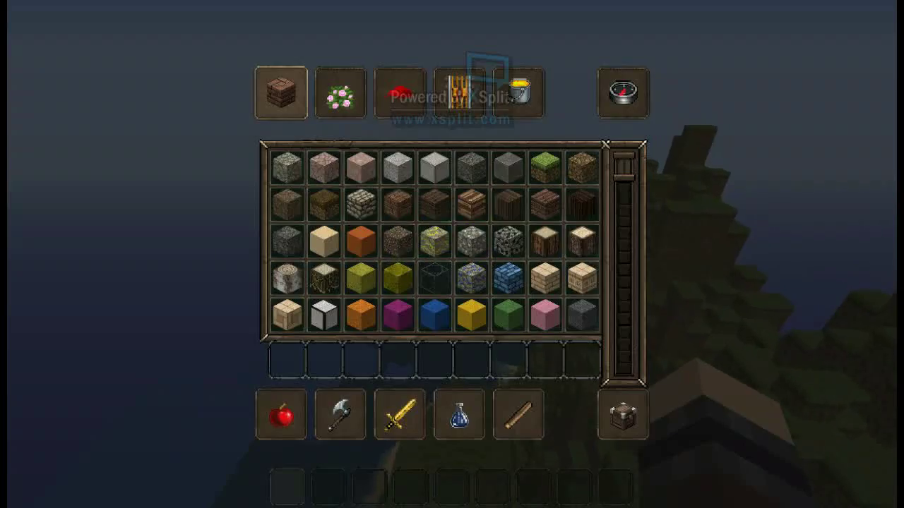
{"action": "key", "text": "e"}
{"action": "key", "text": "w"}
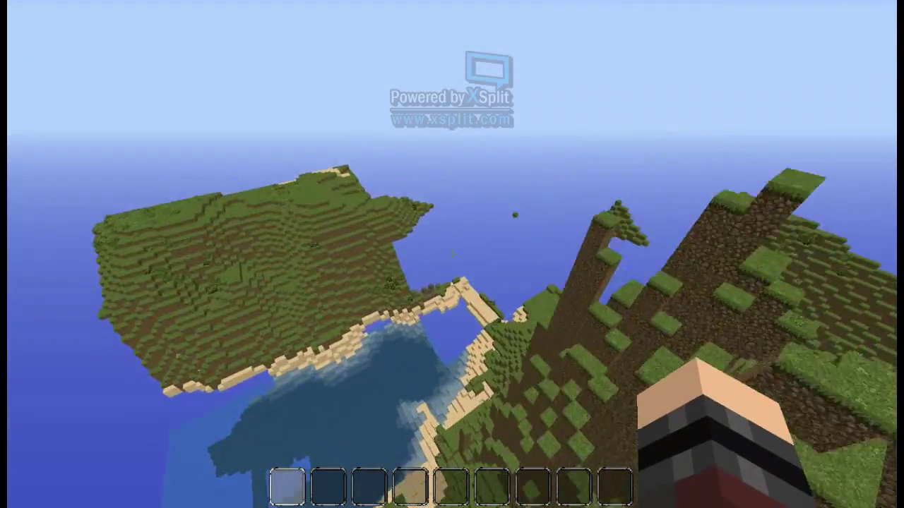
{"action": "key", "text": "e"}
{"action": "key", "text": "e"}
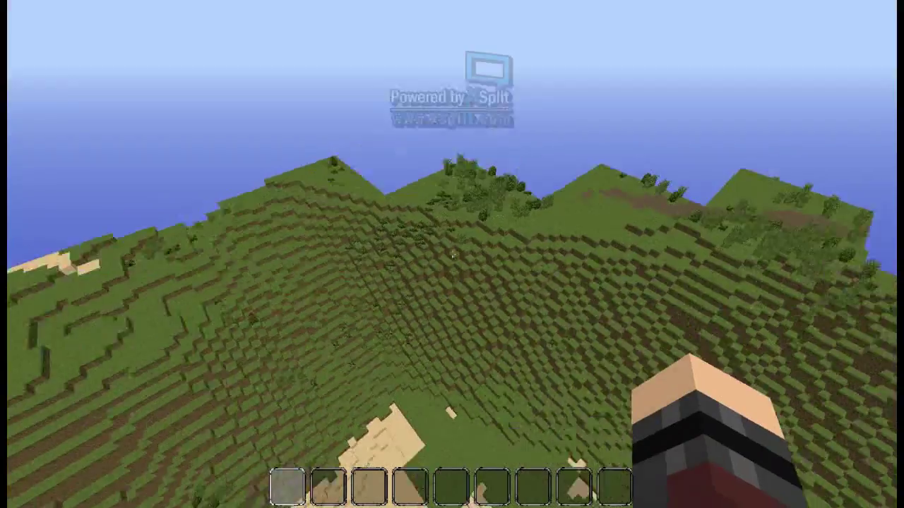
{"action": "key", "text": "e"}
{"action": "key", "text": "e"}
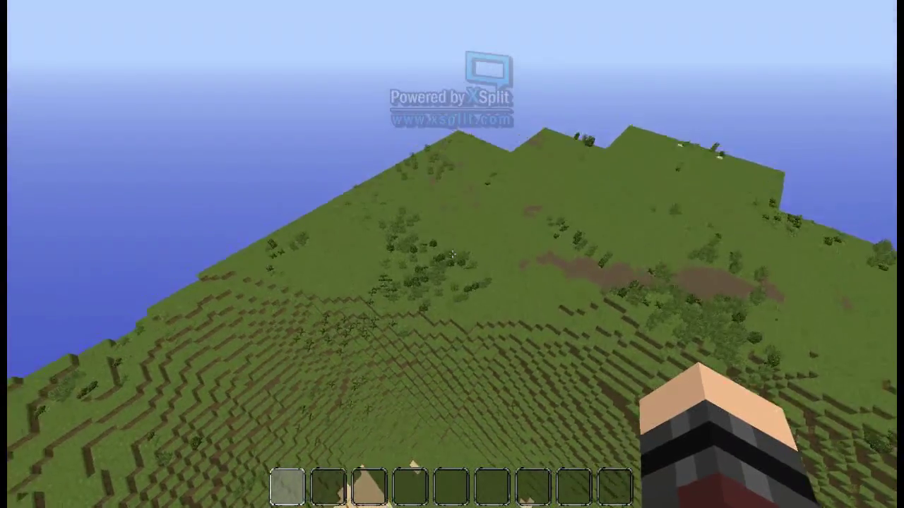
{"action": "key", "text": "e"}
{"action": "key", "text": "e"}
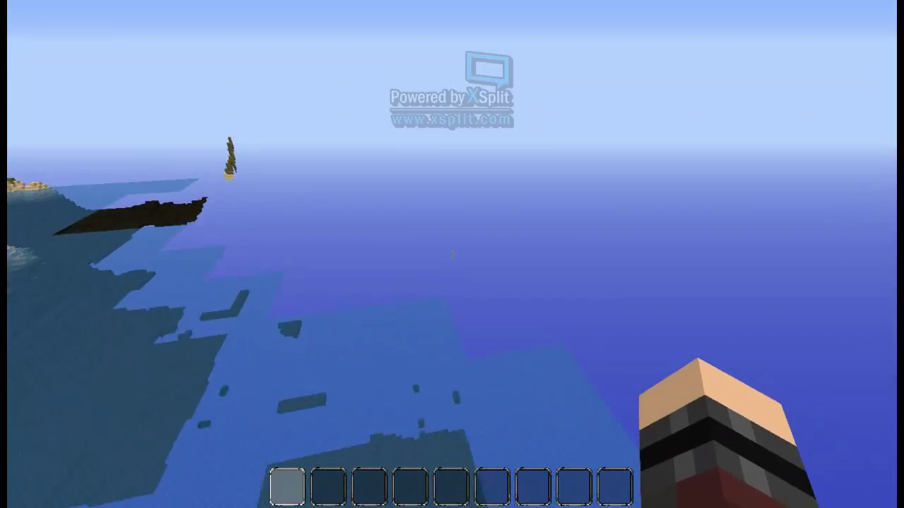
Fly along the open water and view the bay, its sandy shores and the steep dirt mountain from the sea.
{"action": "key", "text": "e"}
{"action": "key", "text": "e"}
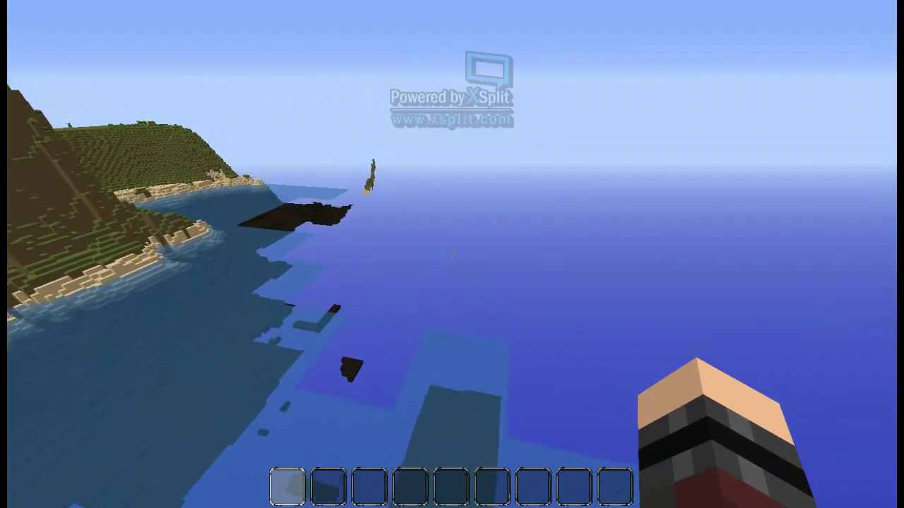
{"action": "key", "text": "w"}
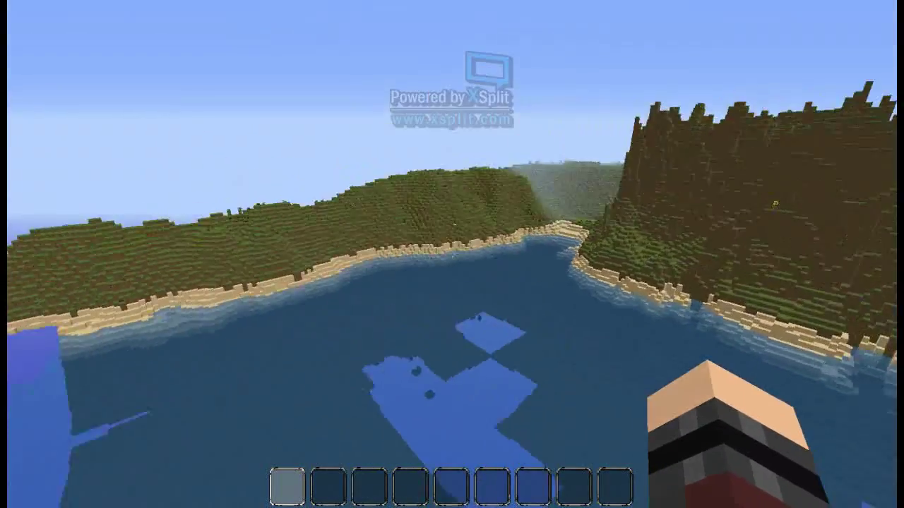
{"action": "key", "text": "w"}
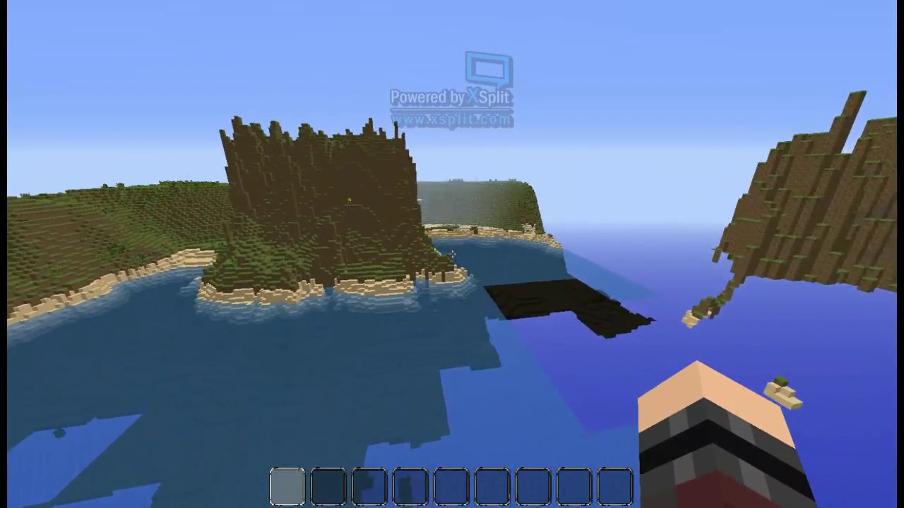
{"action": "key", "text": "w"}
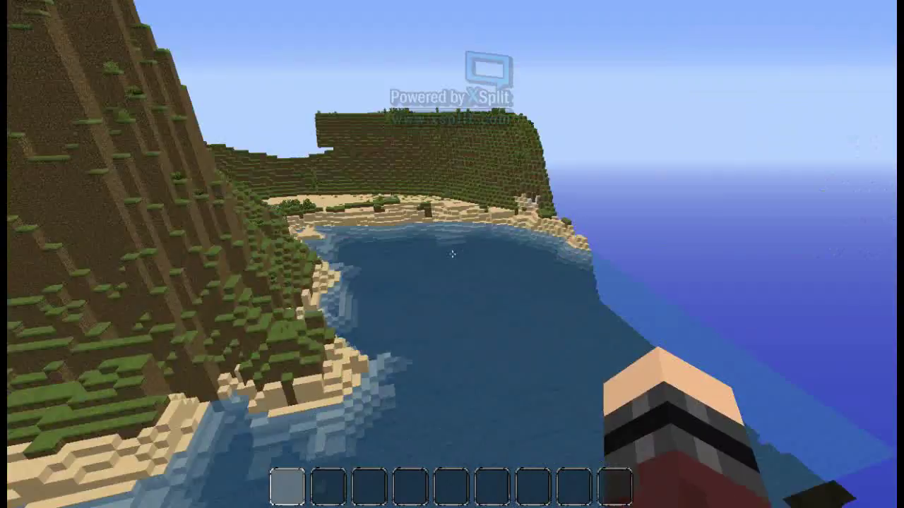
Circle the tall dirt peak and examine its grassy ledges and the stone-lined gap in its slope up close.
{"action": "key", "text": "e"}
{"action": "key", "text": "e"}
{"action": "key", "text": "w"}
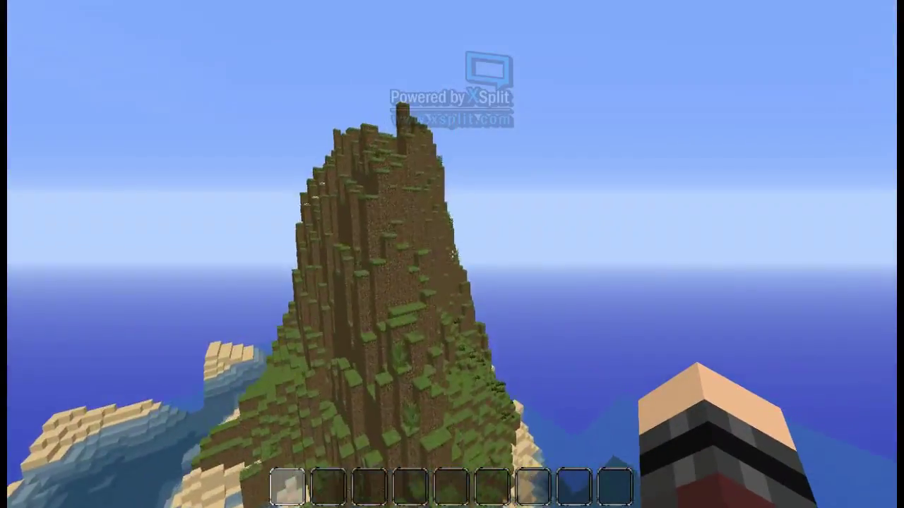
{"action": "key", "text": "w"}
{"action": "key", "text": "w"}
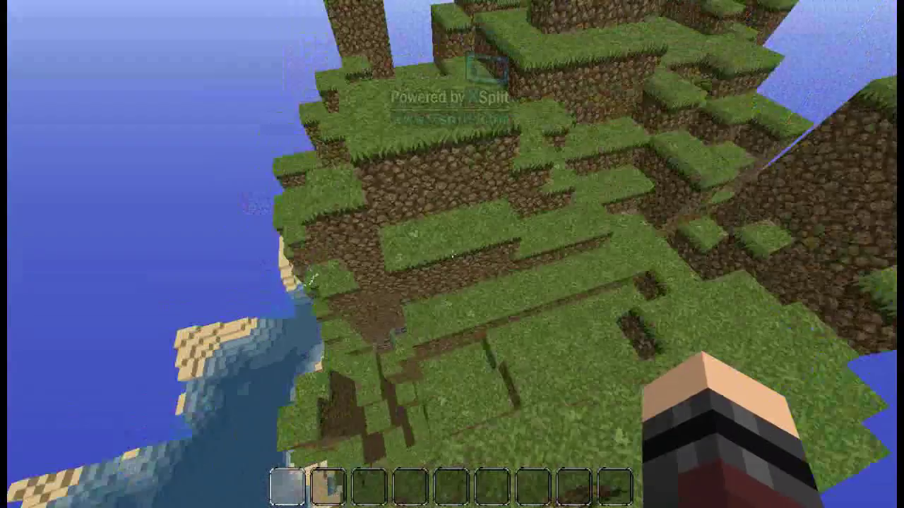
{"action": "key", "text": "w"}
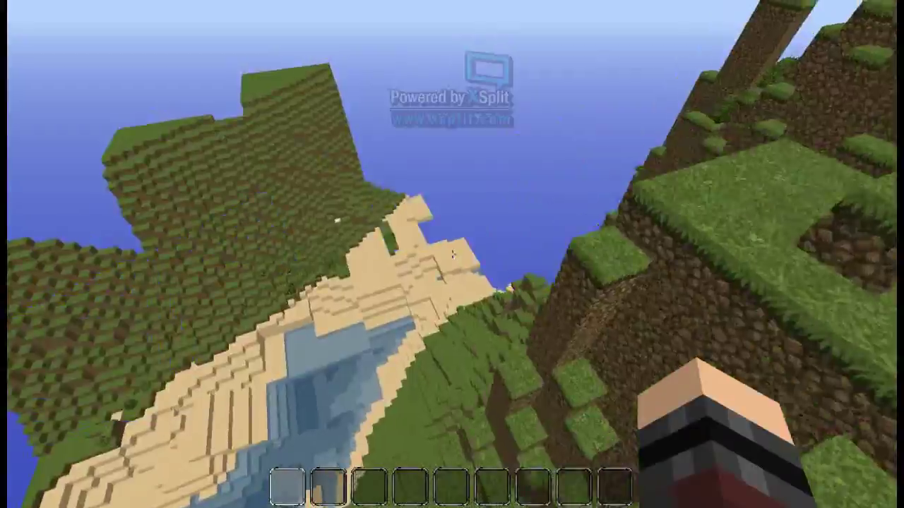
{"action": "key", "text": "w"}
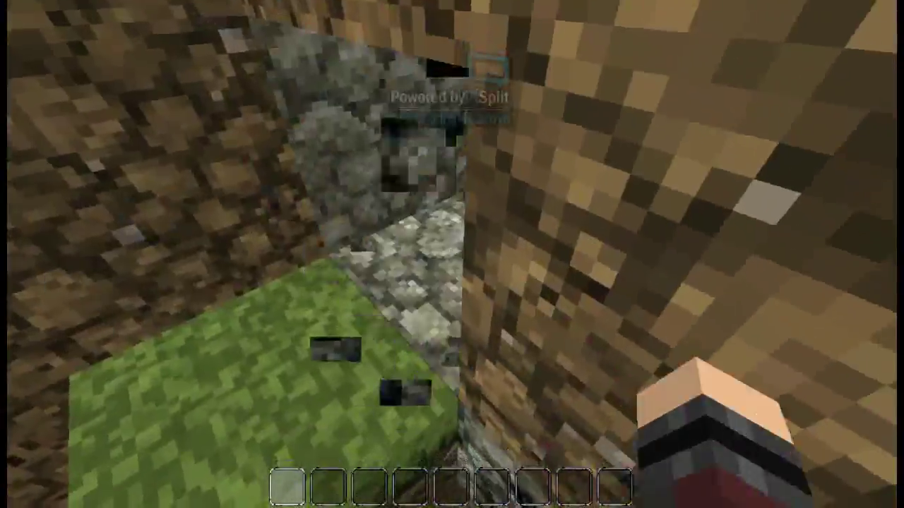
Inspect the sandy inlet between the terraced hillside and the dirt mountain from above the grassy ridge.
{"action": "key", "text": "e"}
{"action": "key", "text": "e"}
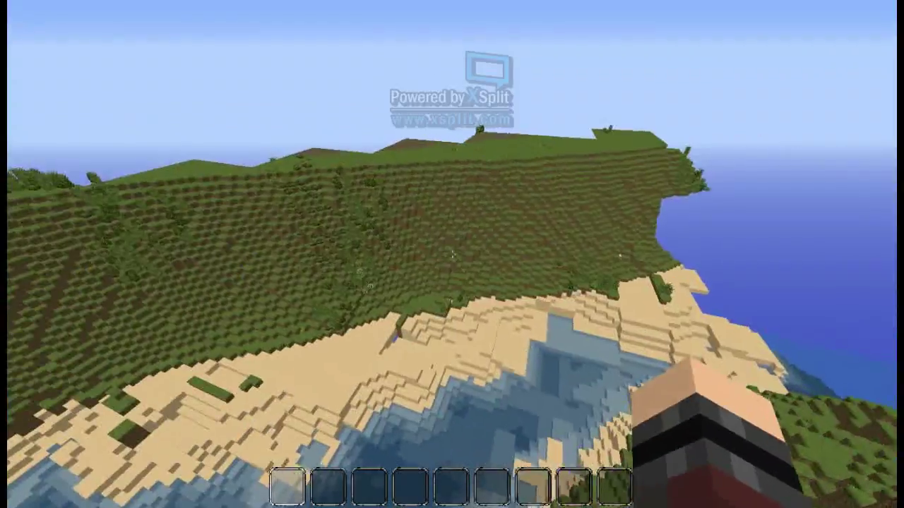
{"action": "key", "text": "w"}
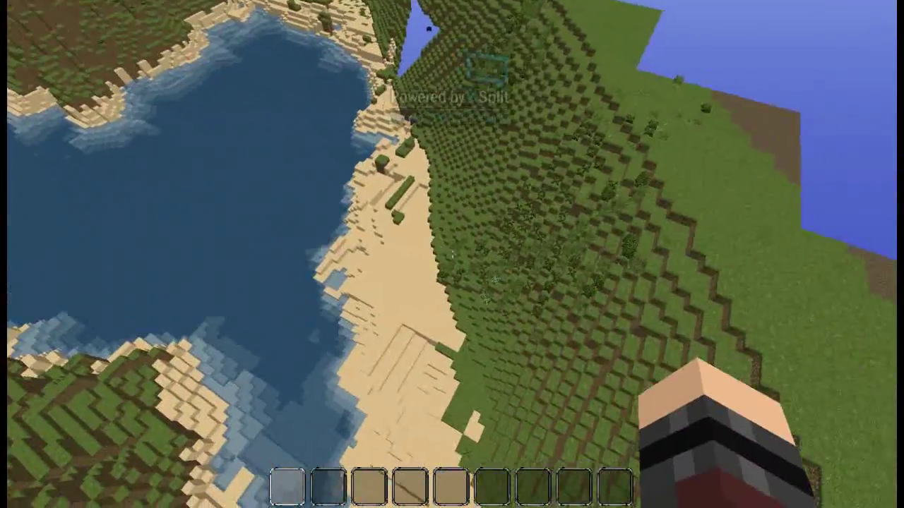
{"action": "key", "text": "w"}
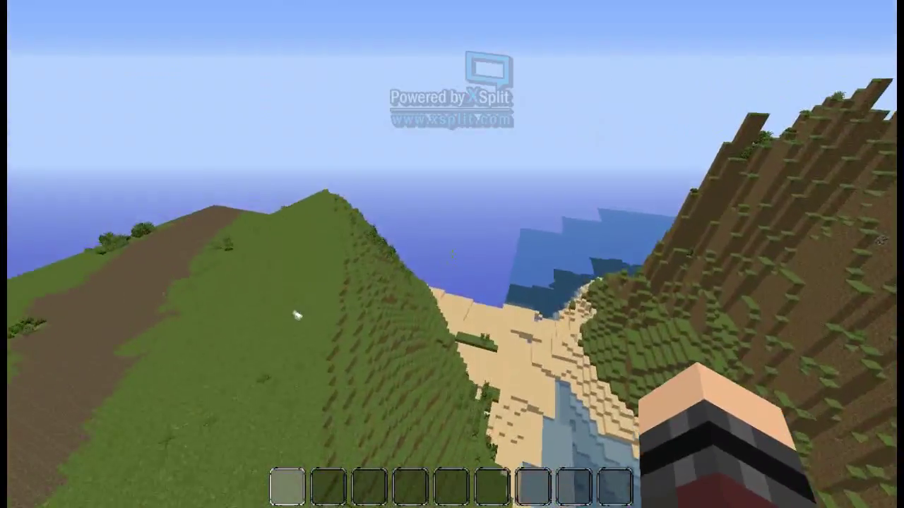
{"action": "key", "text": "w"}
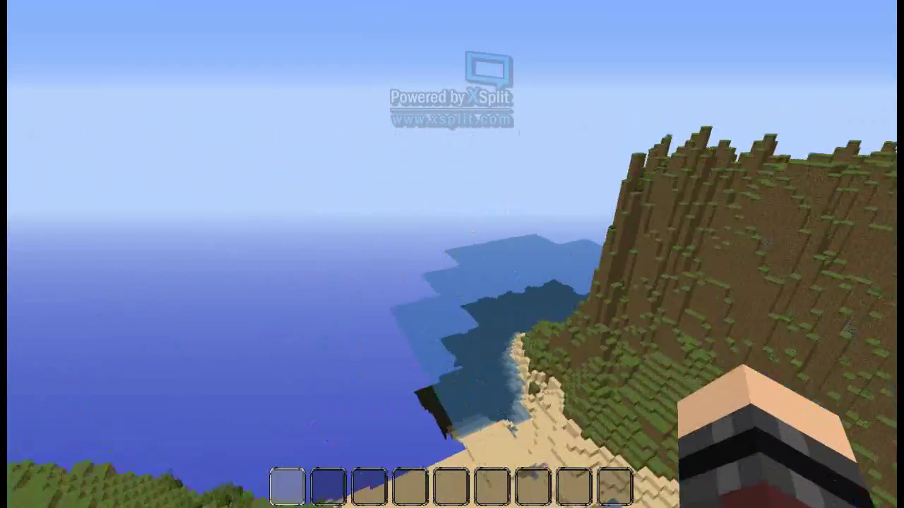
{"action": "key", "text": "e"}
{"action": "key", "text": "e"}
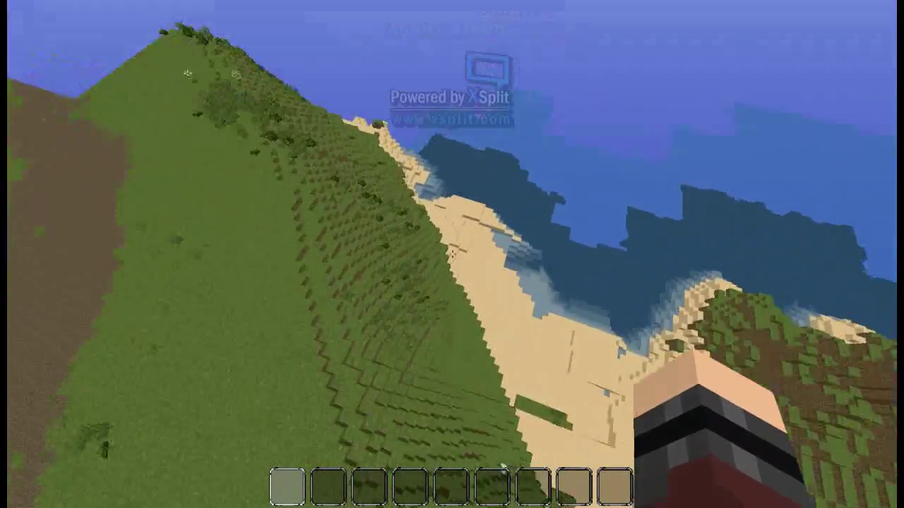
Descend to the beach and examine where the sand meets the foot of the terraced grass slope.
{"action": "key", "text": "shift"}
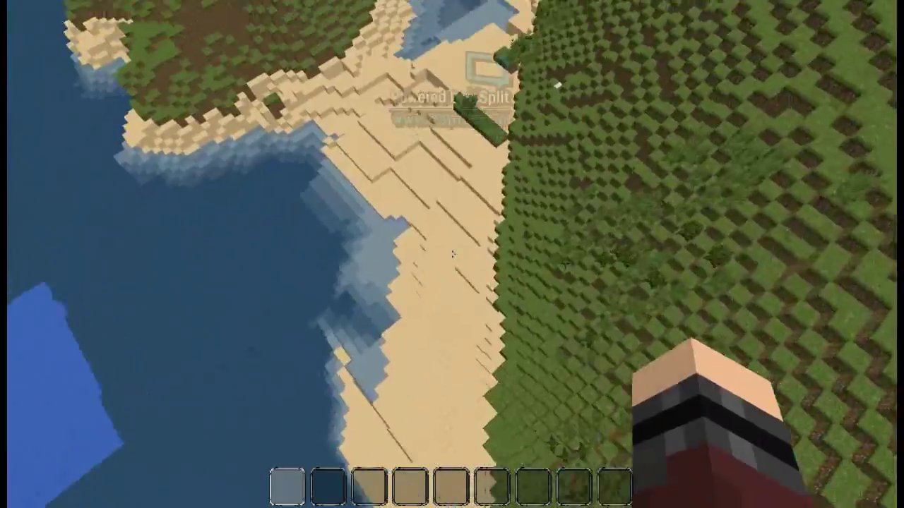
{"action": "key", "text": "w"}
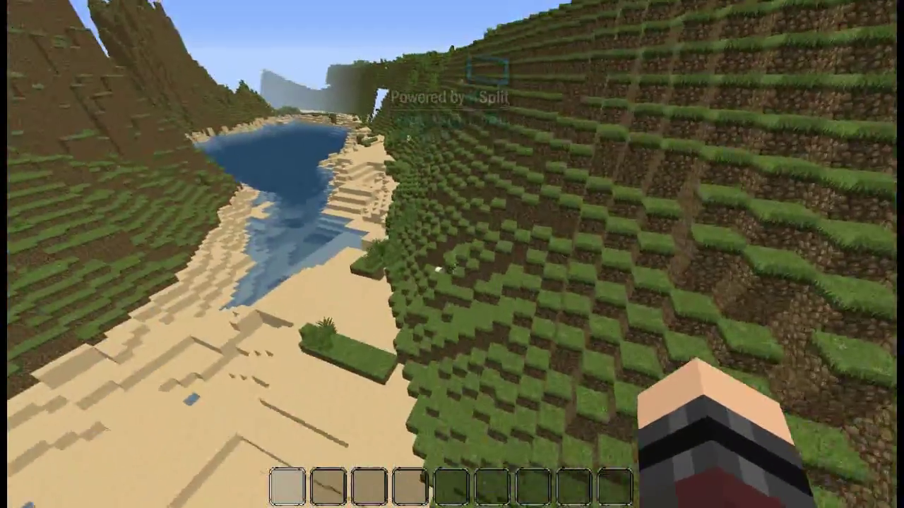
{"action": "key", "text": "w"}
{"action": "key", "text": "shift"}
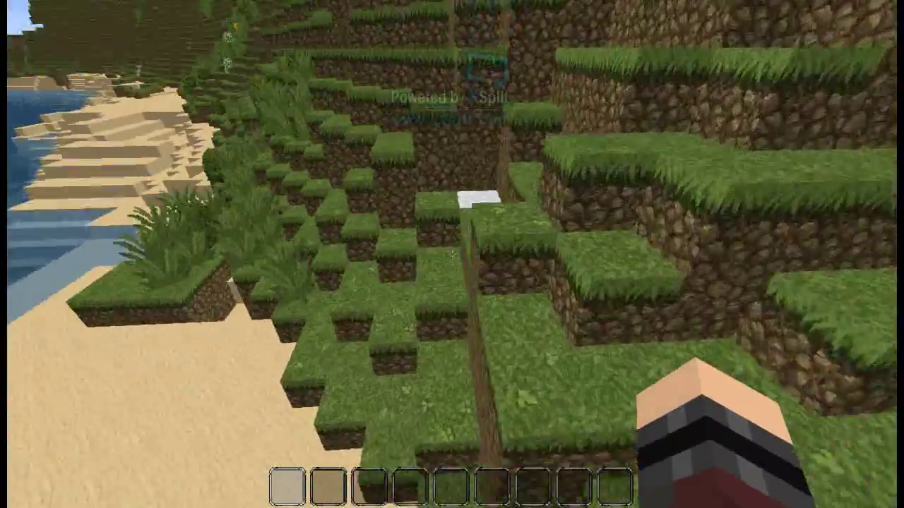
Rise over the terraced hillside, cross the grassy plateau and view the valley beside the rocky stone mountain.
{"action": "key", "text": "space"}
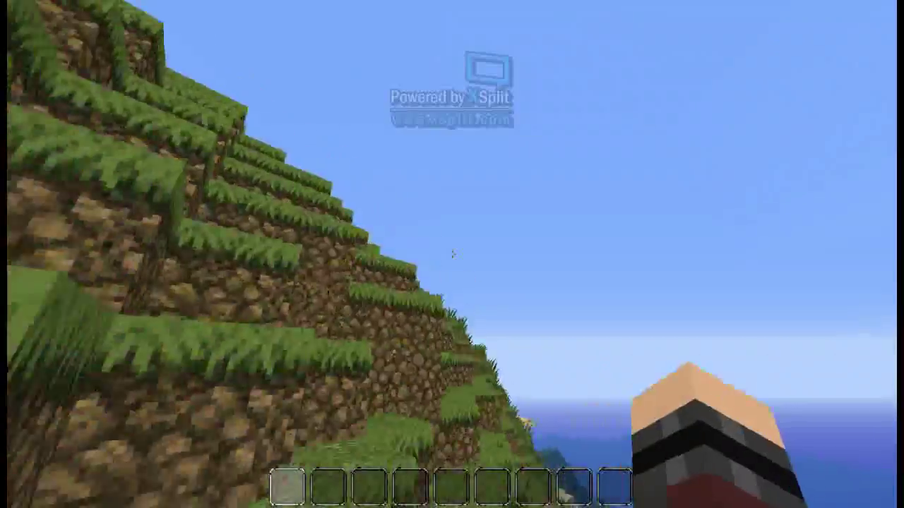
{"action": "key", "text": "space"}
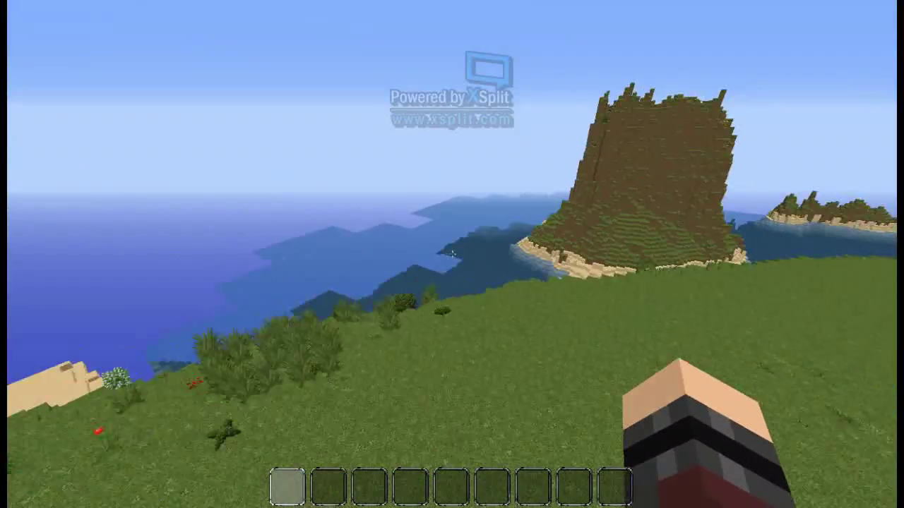
{"action": "key", "text": "e"}
{"action": "key", "text": "e"}
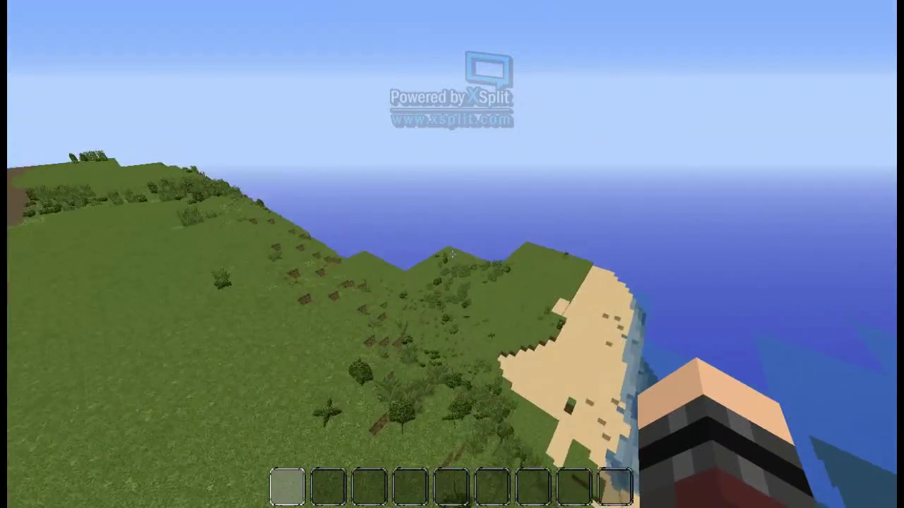
{"action": "key", "text": "w"}
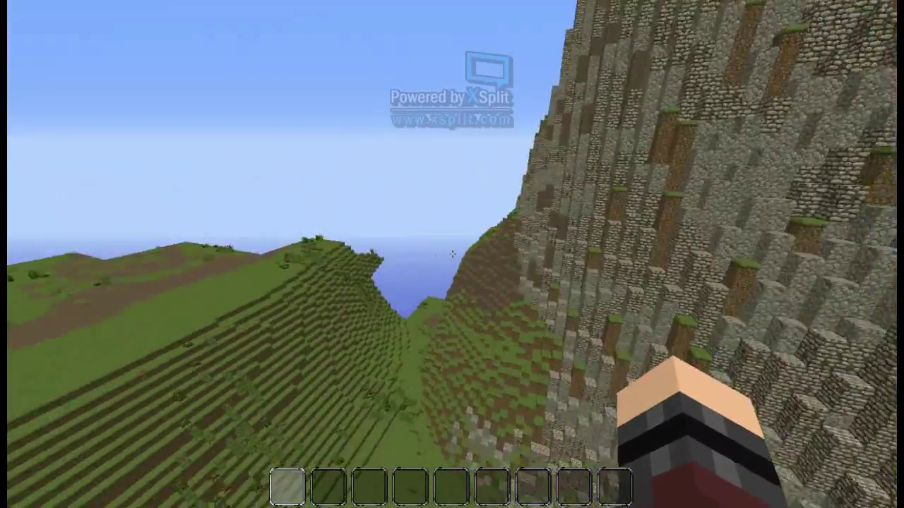
{"action": "key", "text": "w"}
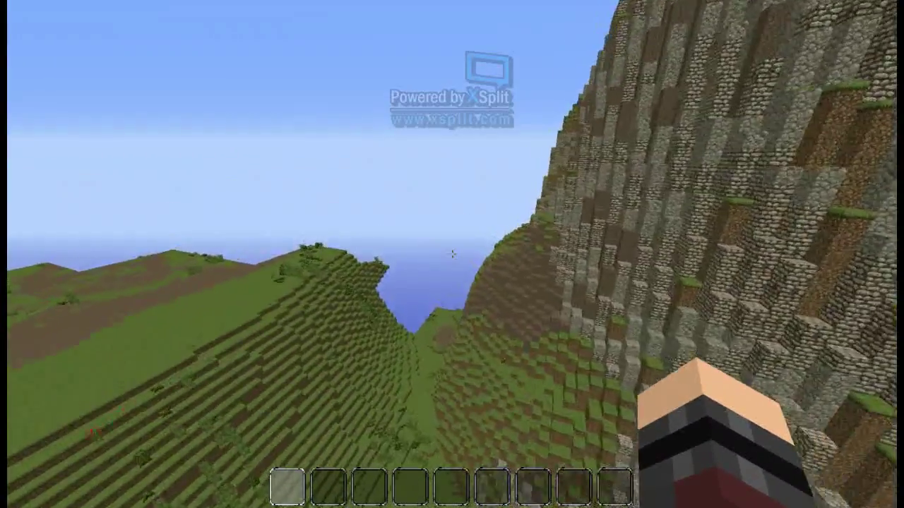